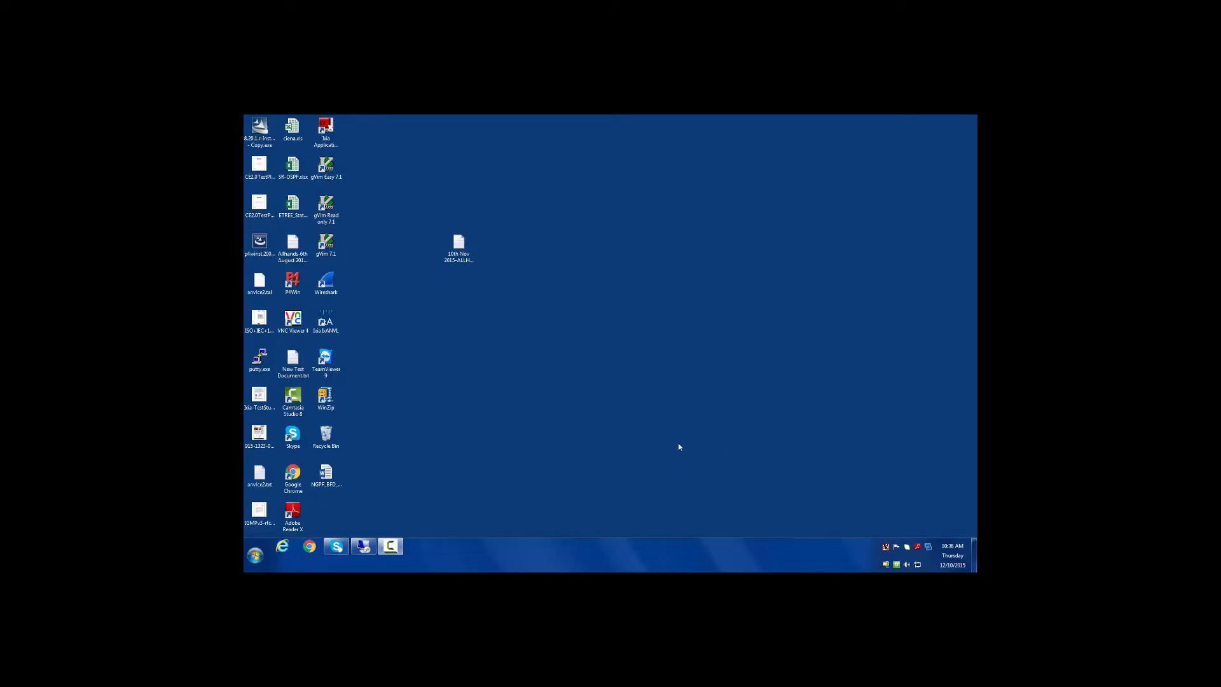
- Examine the Setup network diagram in Paint on the remote desktop and switch to IxNetwork
click(372, 545)
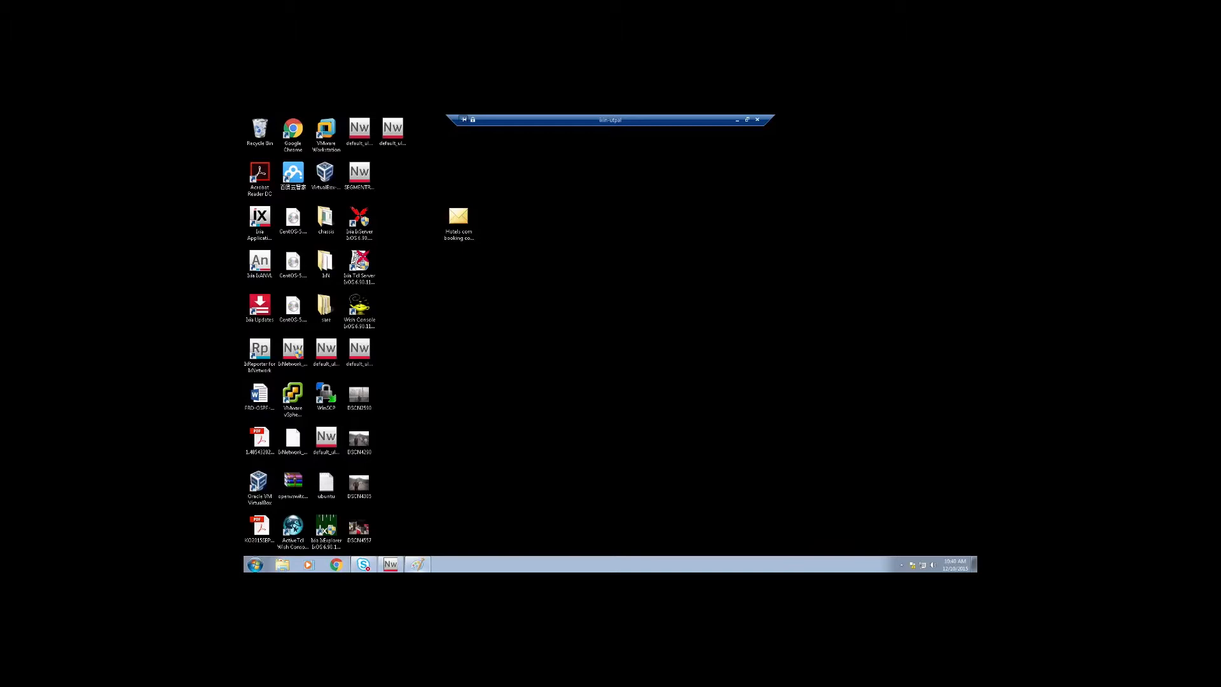
click(425, 568)
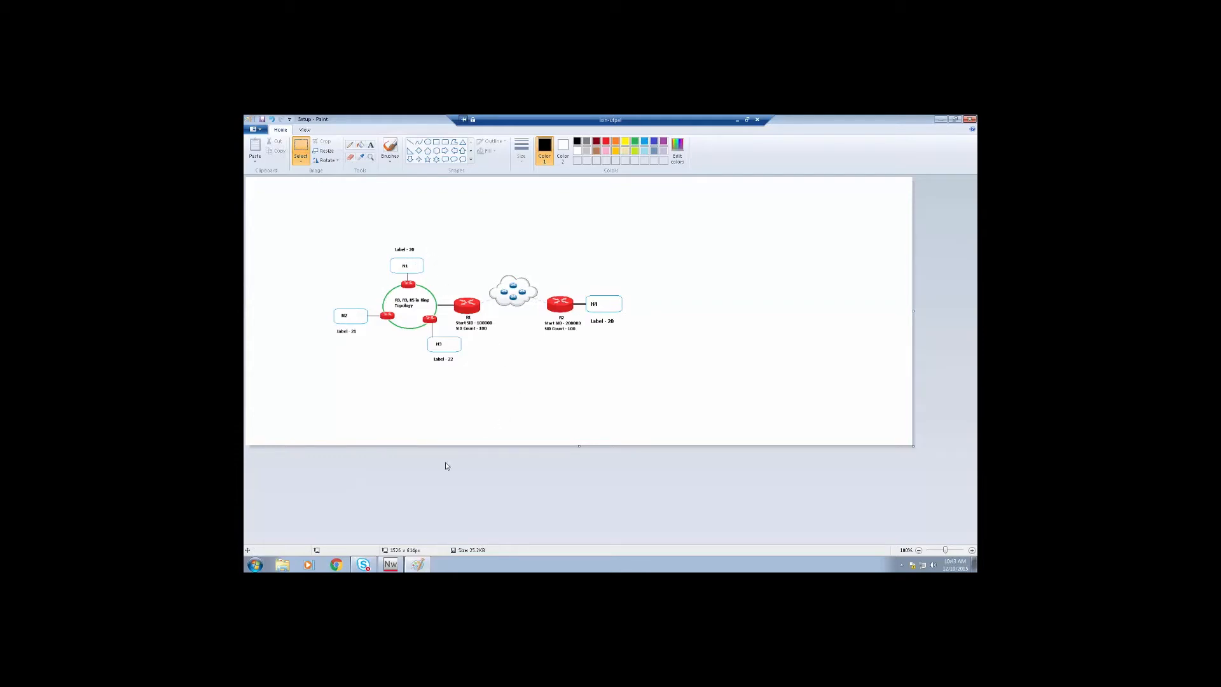
click(395, 565)
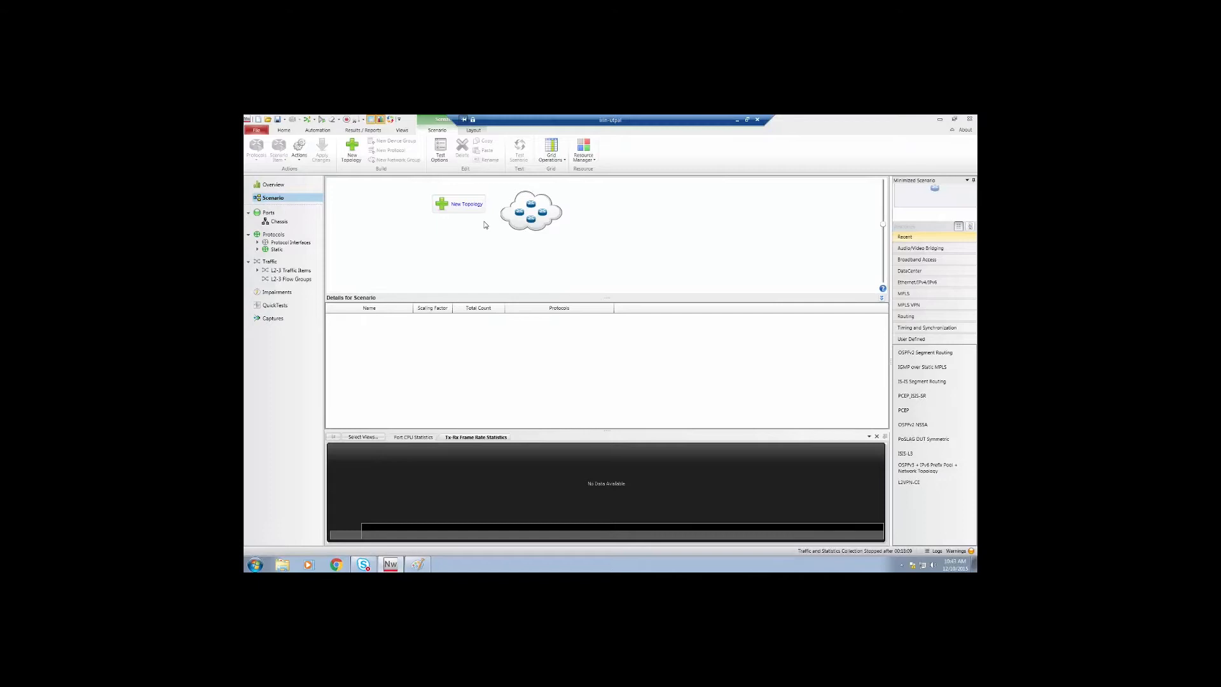
- Create a new topology using port Ethernet - 001 with the NextGen OSPFv2 protocol
click(461, 204)
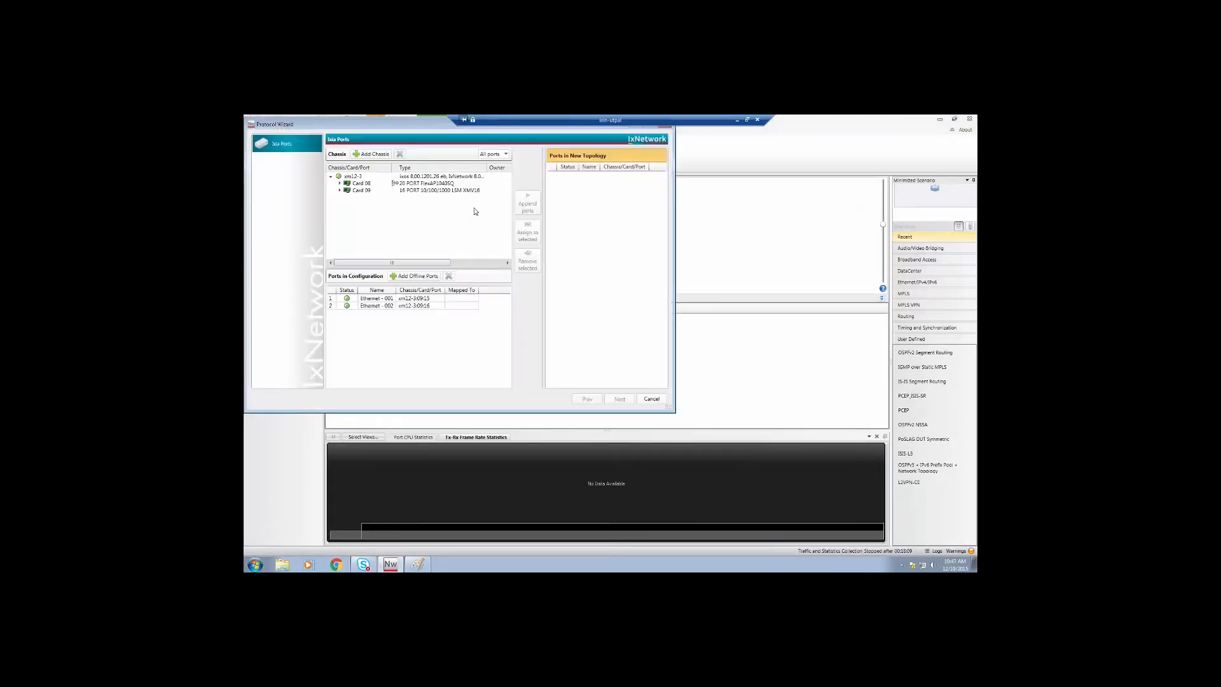
click(376, 301)
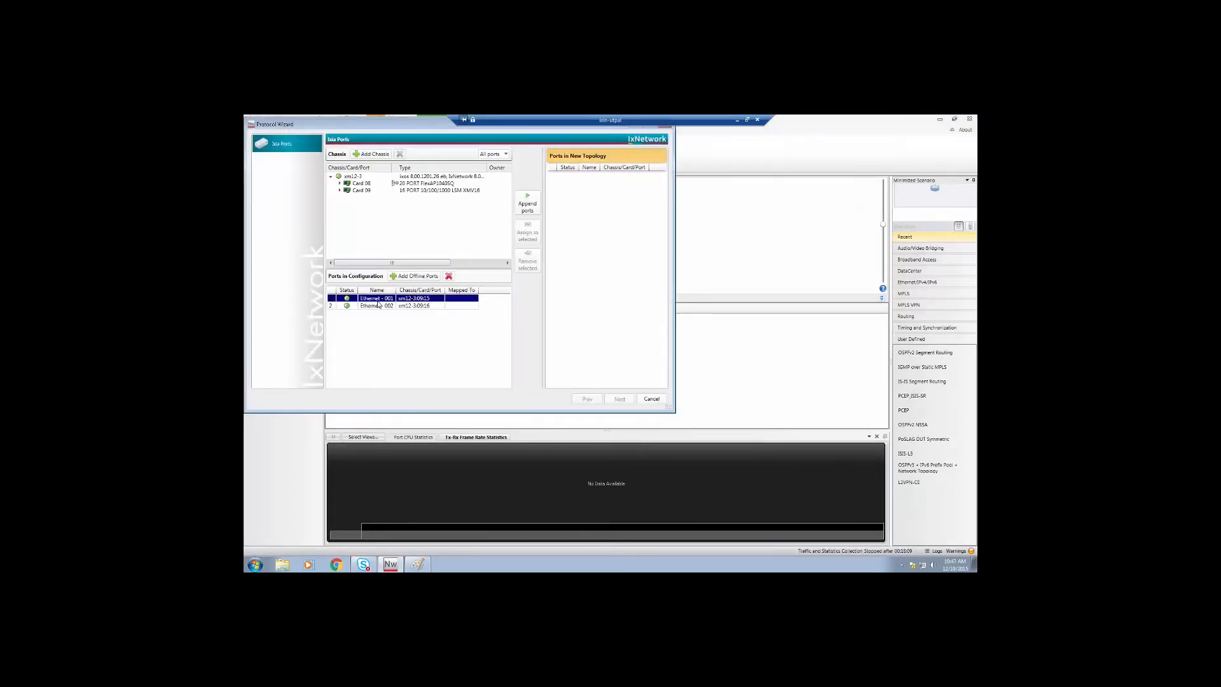
click(527, 204)
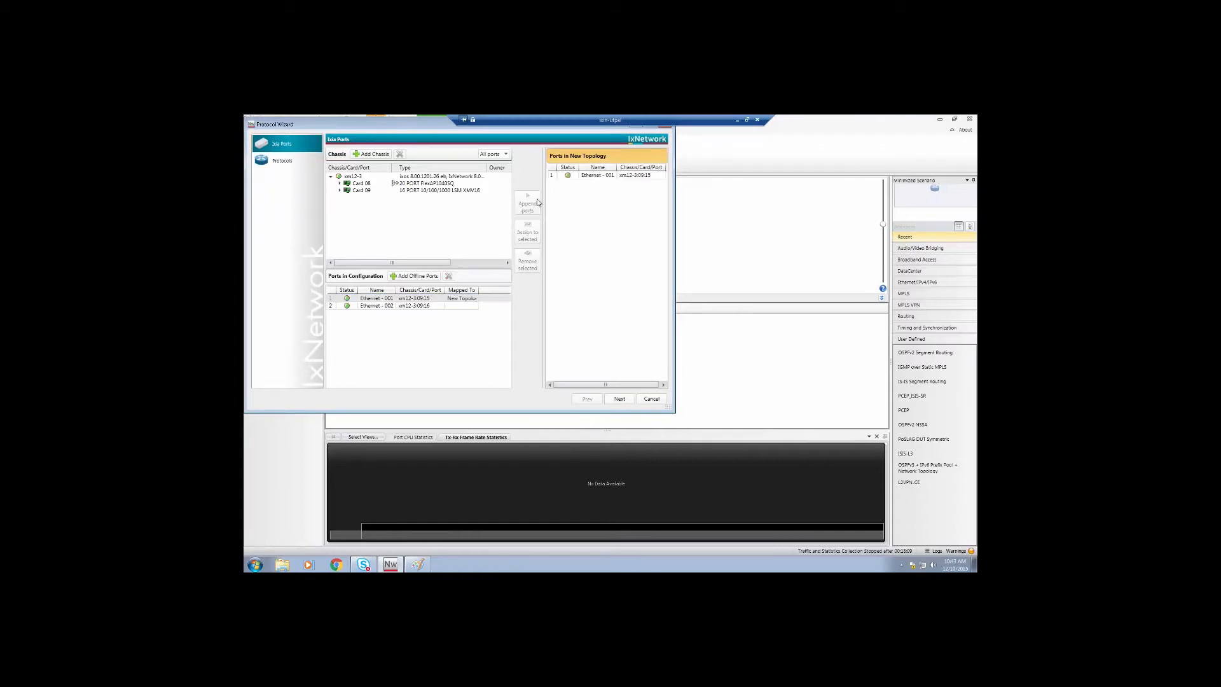
click(618, 398)
drag(666, 263, 662, 370)
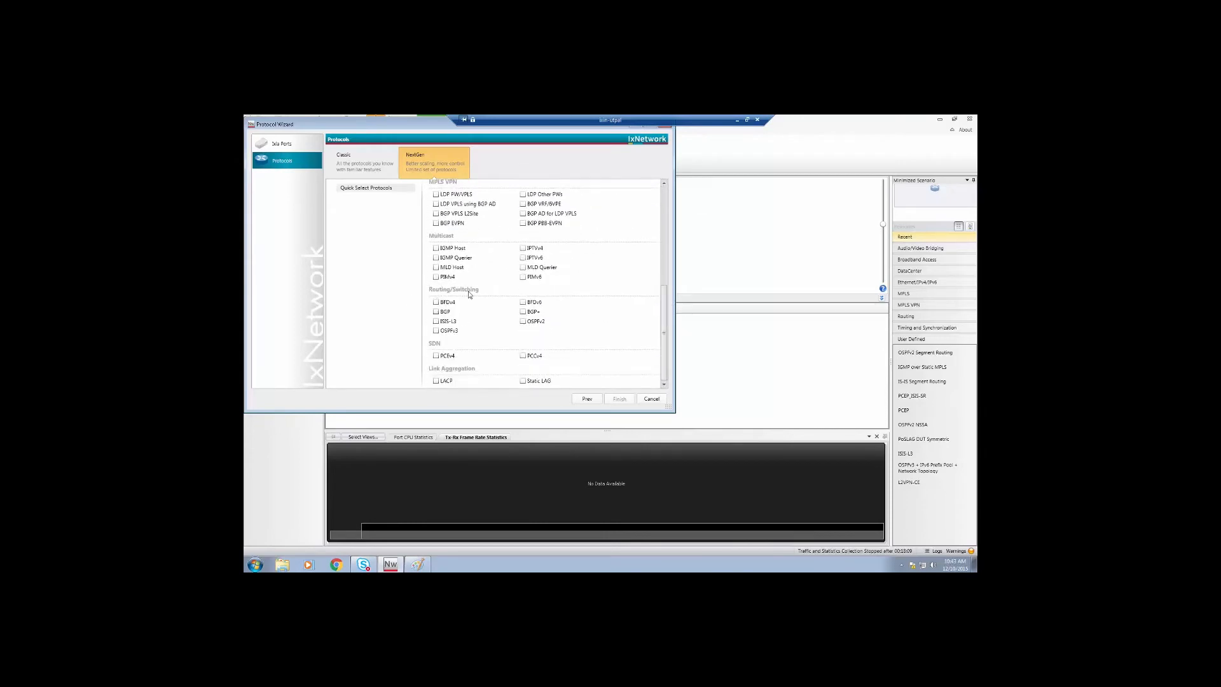
click(522, 322)
click(618, 398)
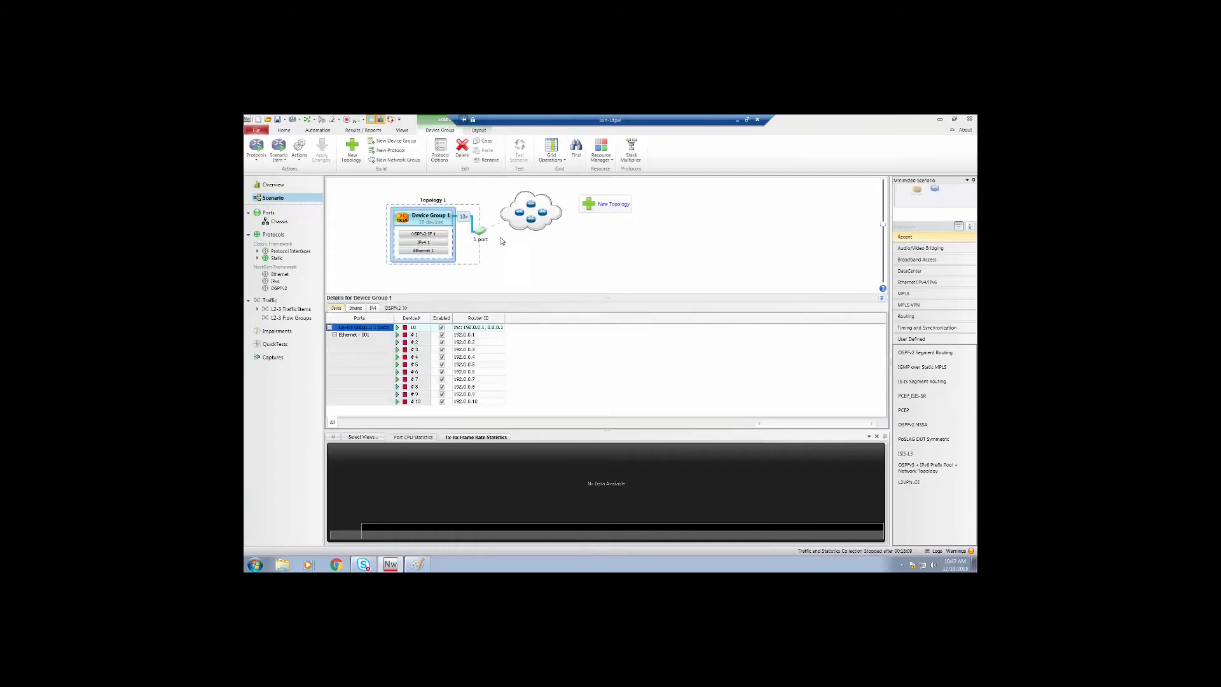
- Create a second topology using port Ethernet - 002 with the NextGen OSPFv2 protocol
click(623, 210)
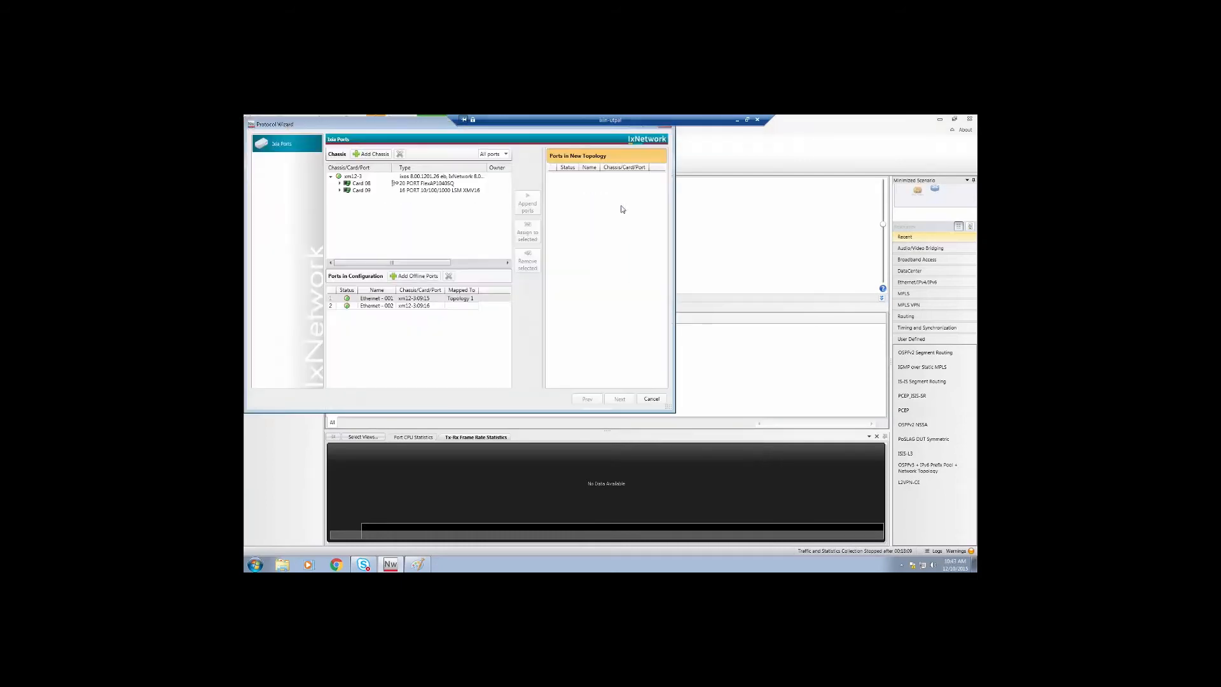
click(425, 307)
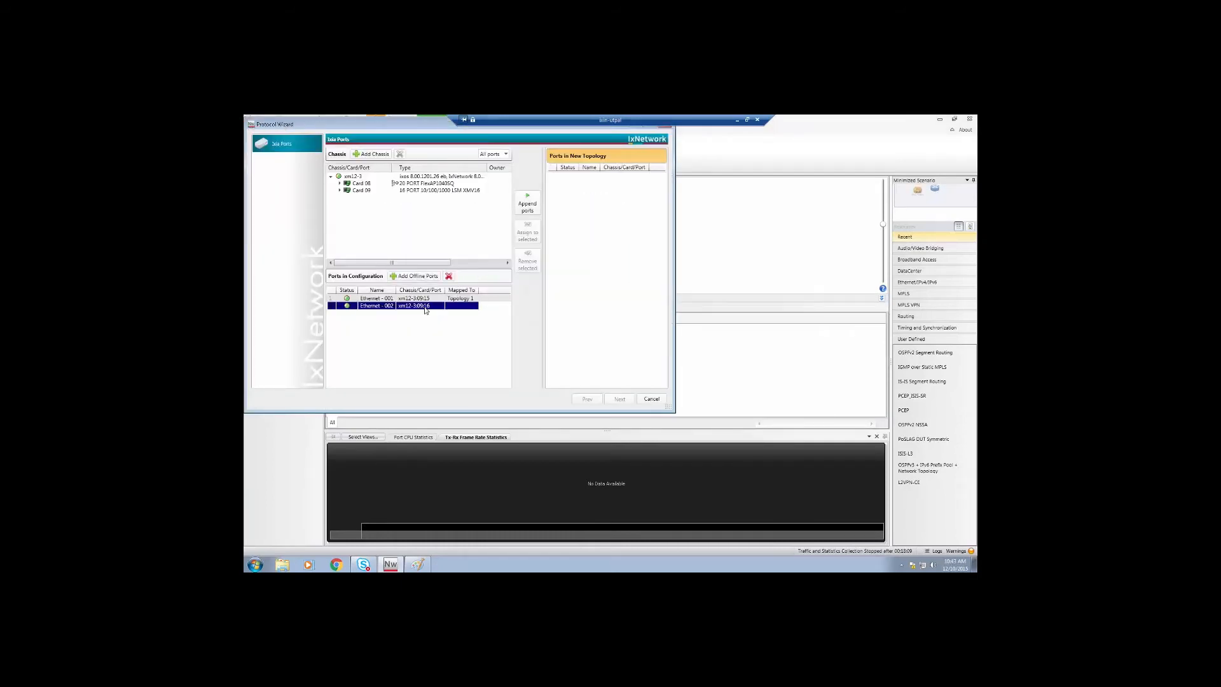
click(528, 203)
click(619, 399)
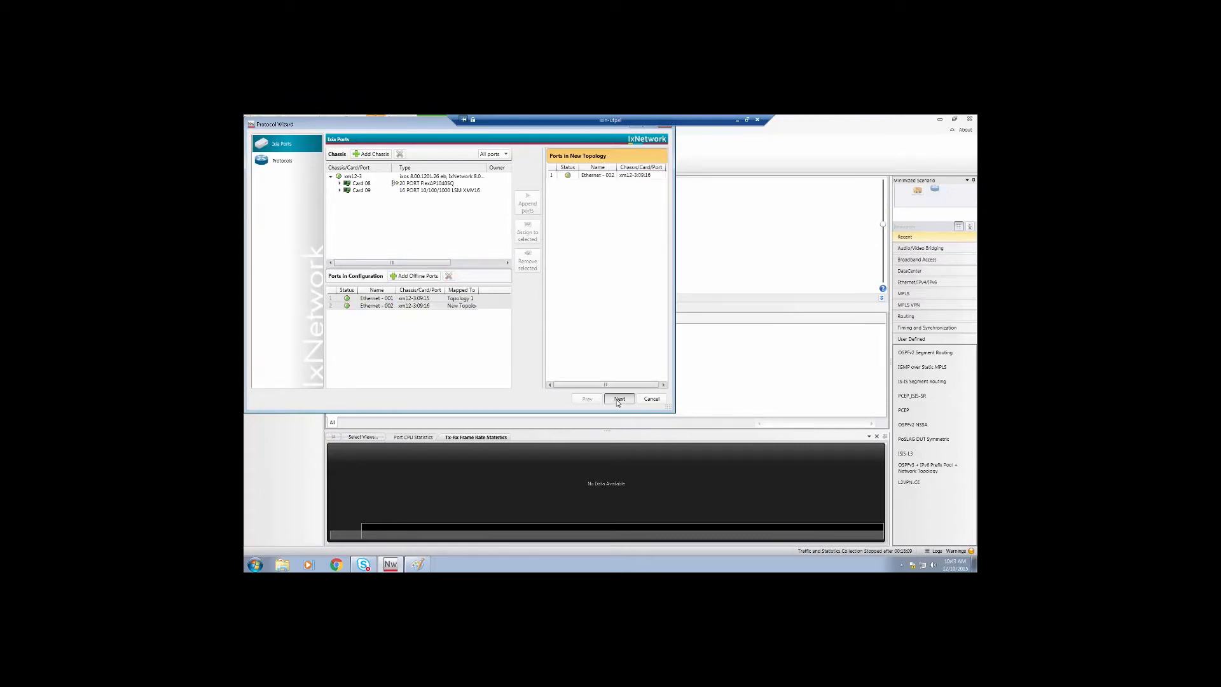
drag(666, 271, 661, 369)
click(523, 322)
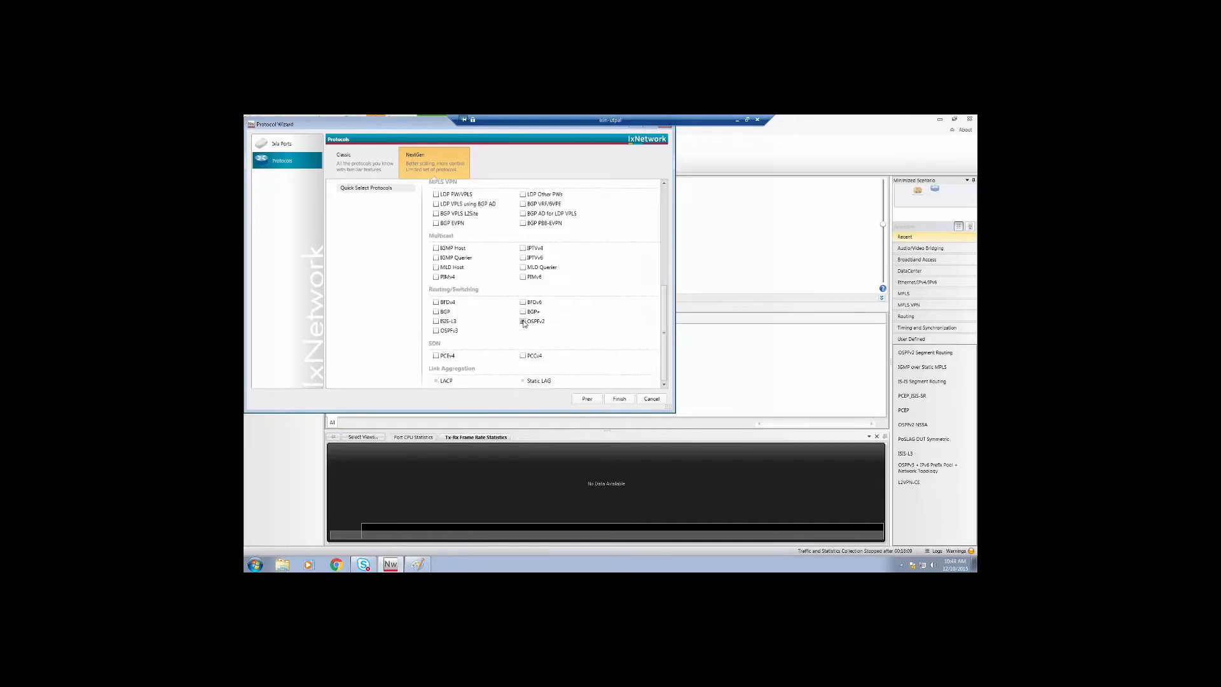
click(618, 399)
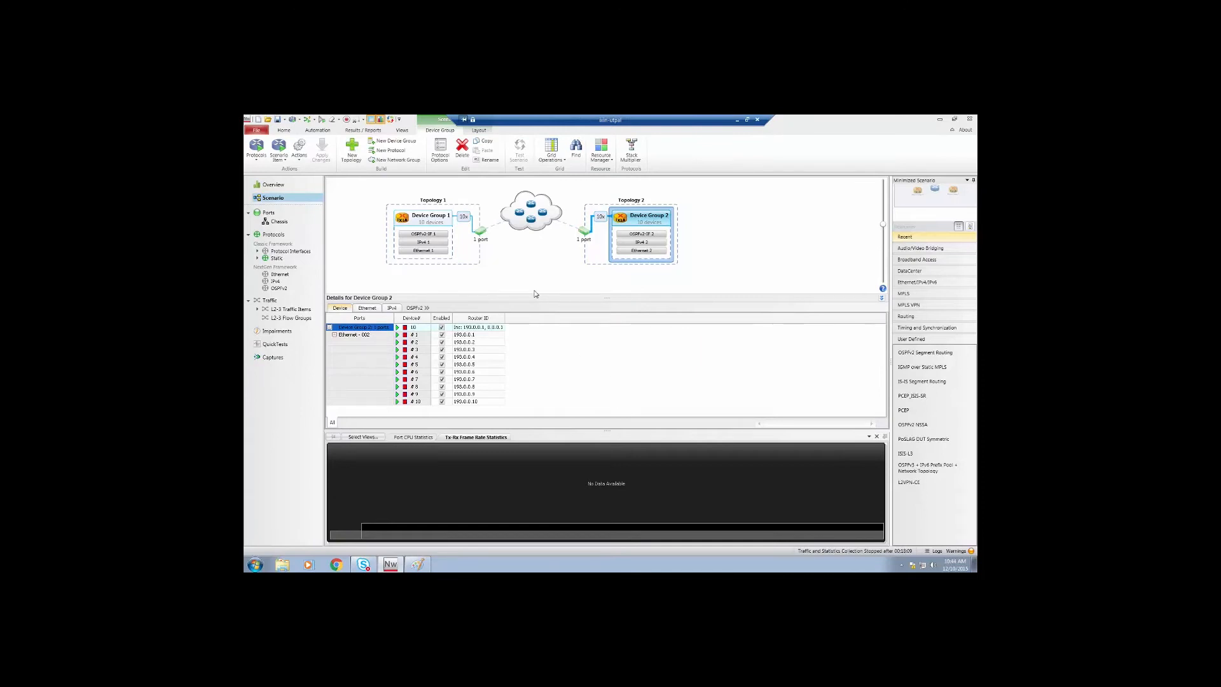
- Set the device group multiplier to 1 for both Device Group 1 and Device Group 2
click(462, 218)
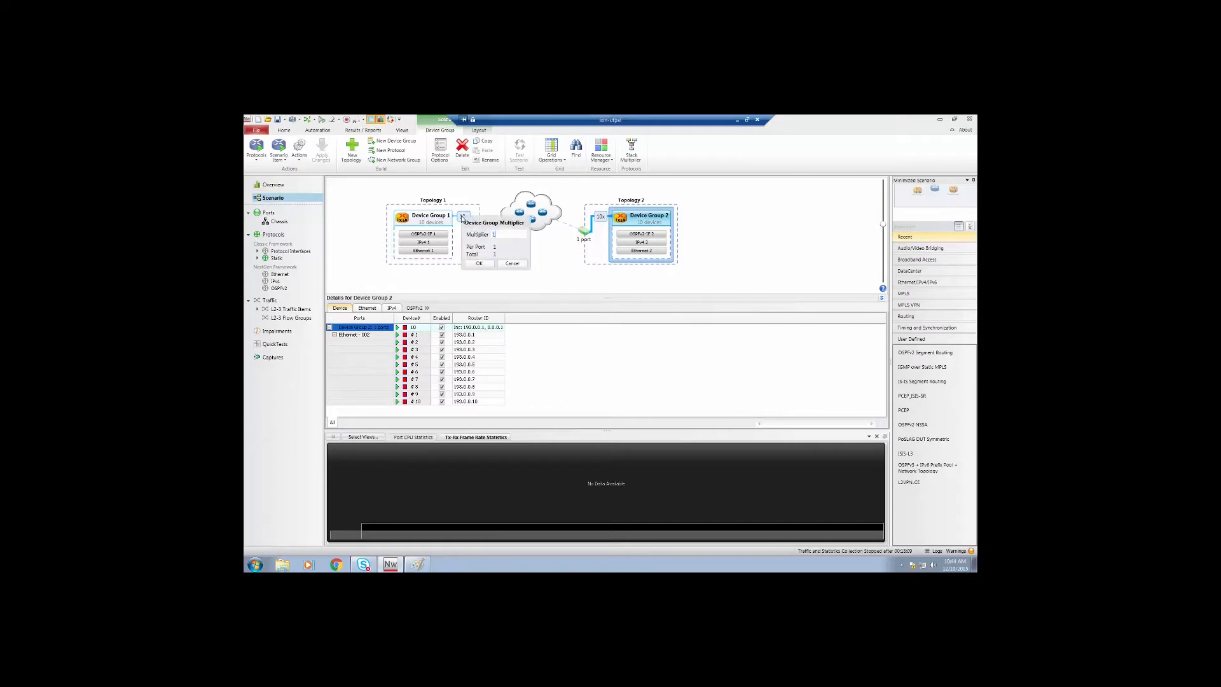
click(479, 264)
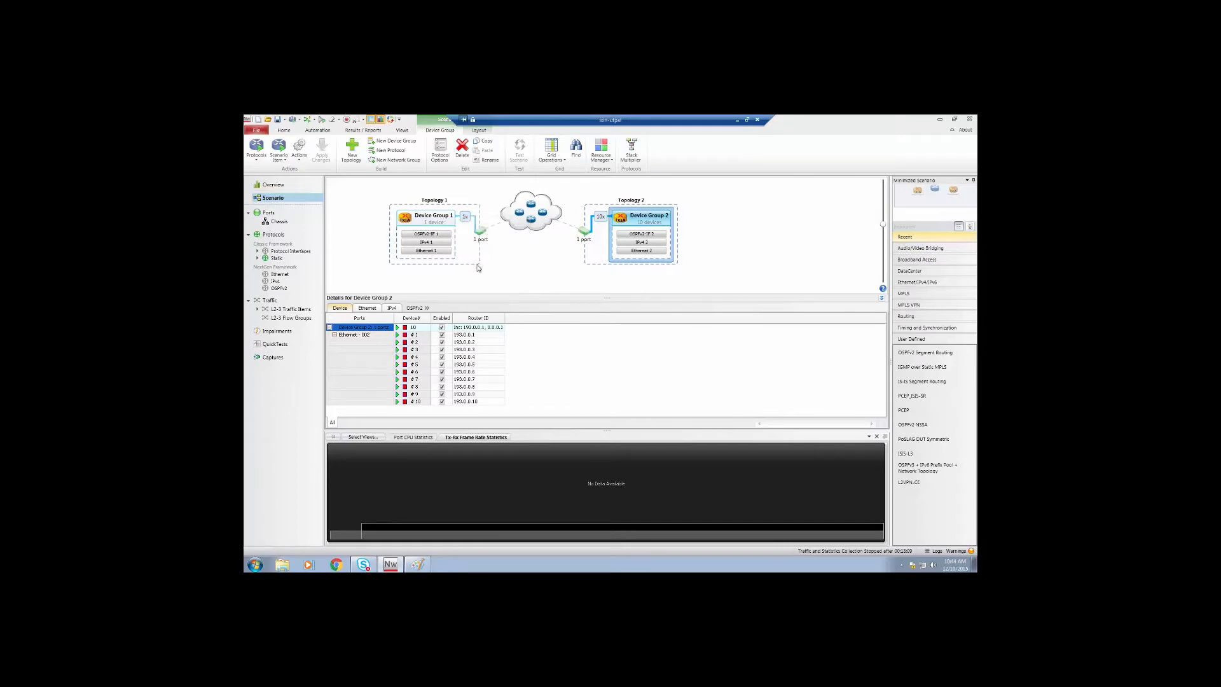
click(600, 217)
text(1)
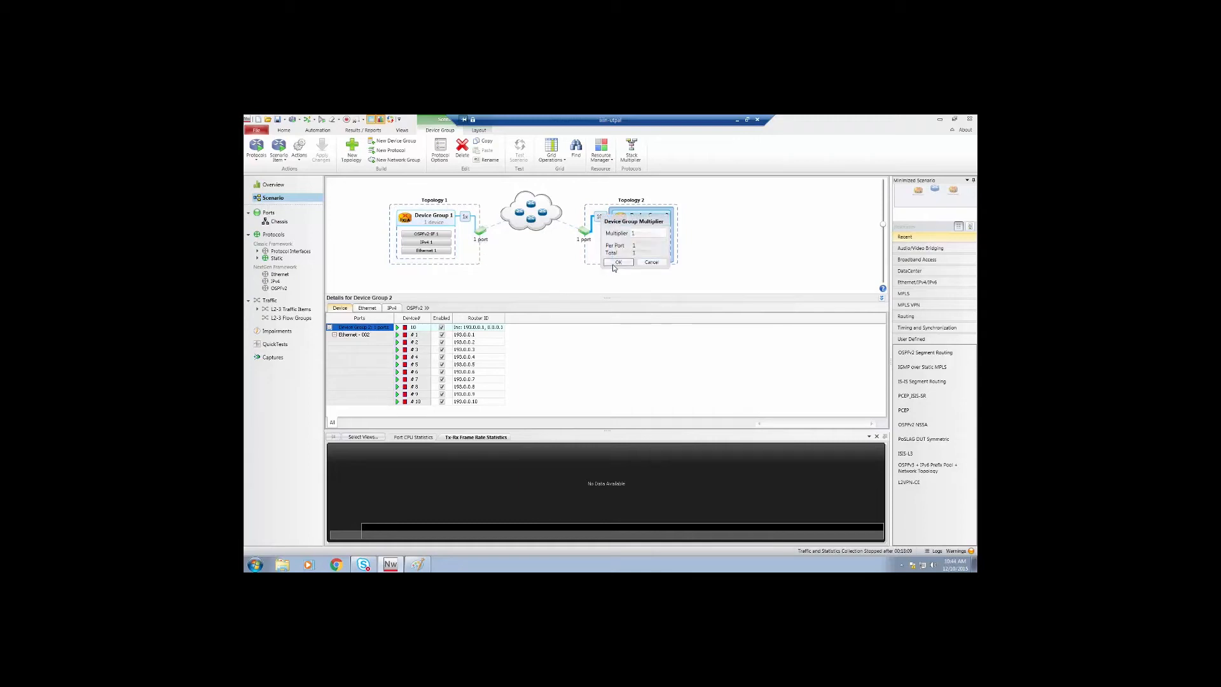
click(618, 261)
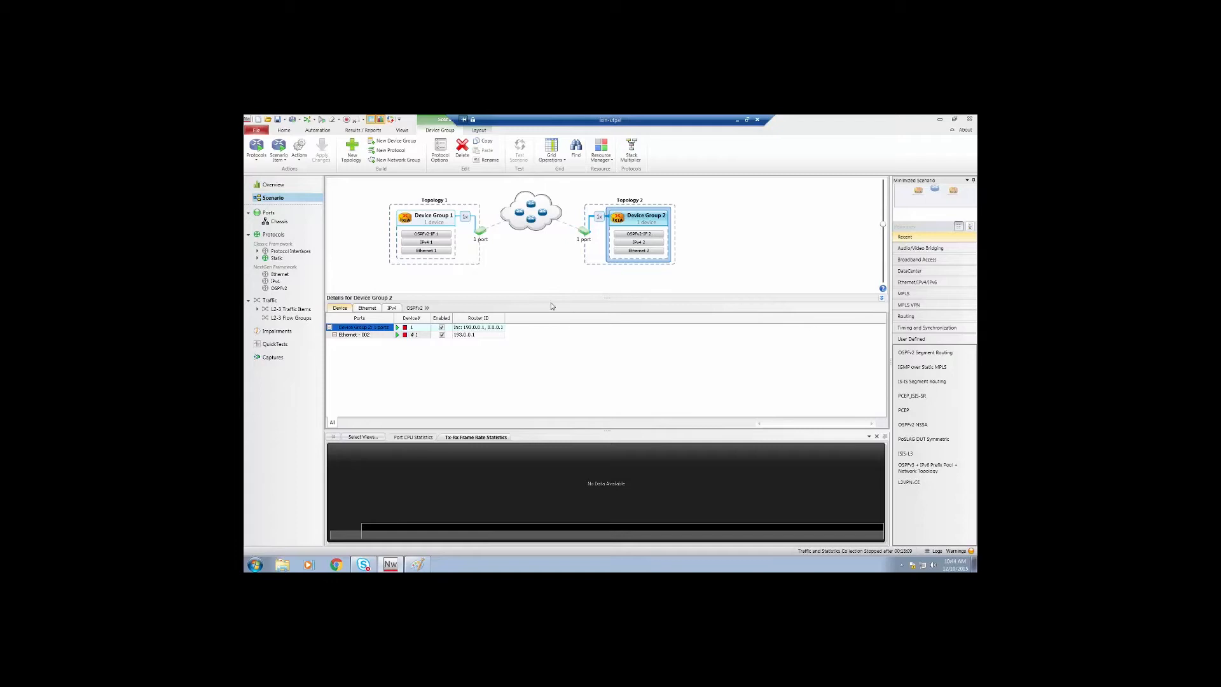
- Set the network type of Device Group 1's OSPFv2 interface to Point to Point
click(418, 245)
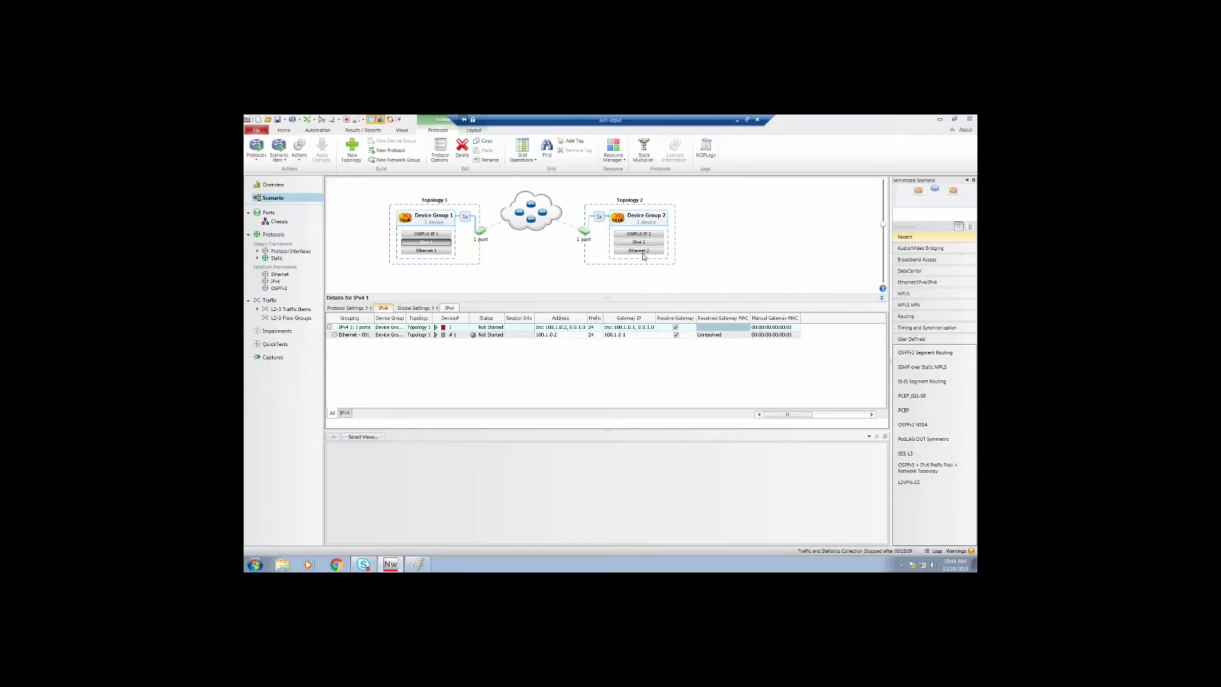
click(422, 234)
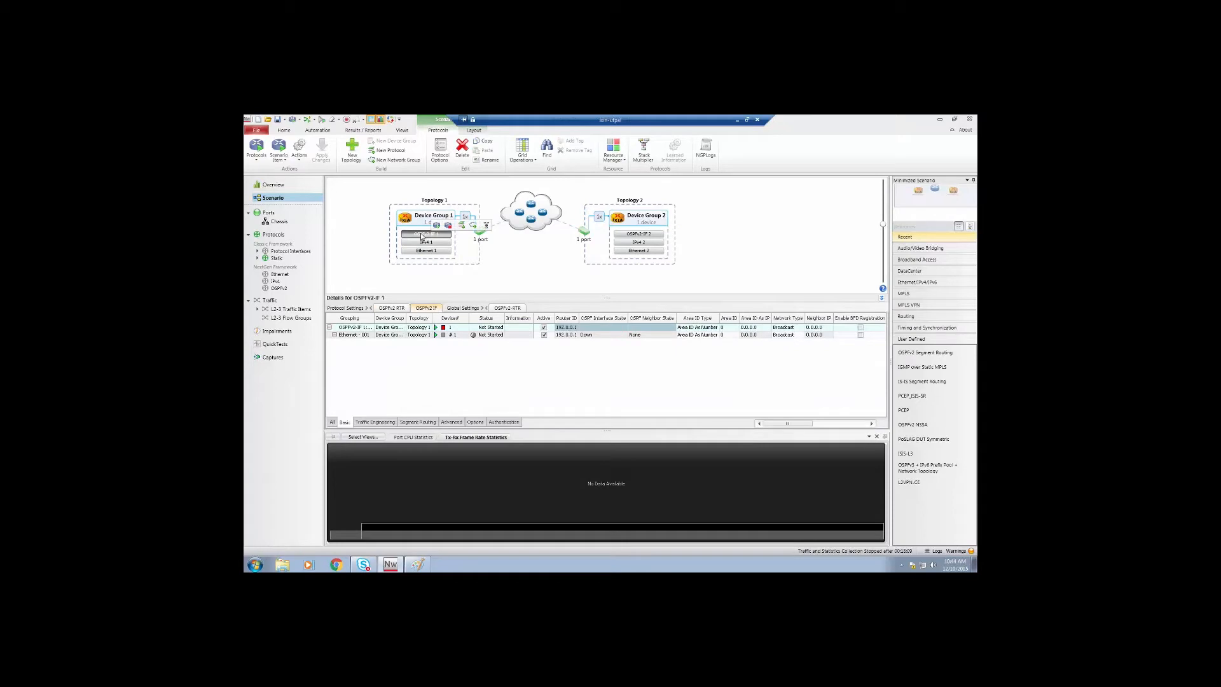
click(800, 326)
click(800, 327)
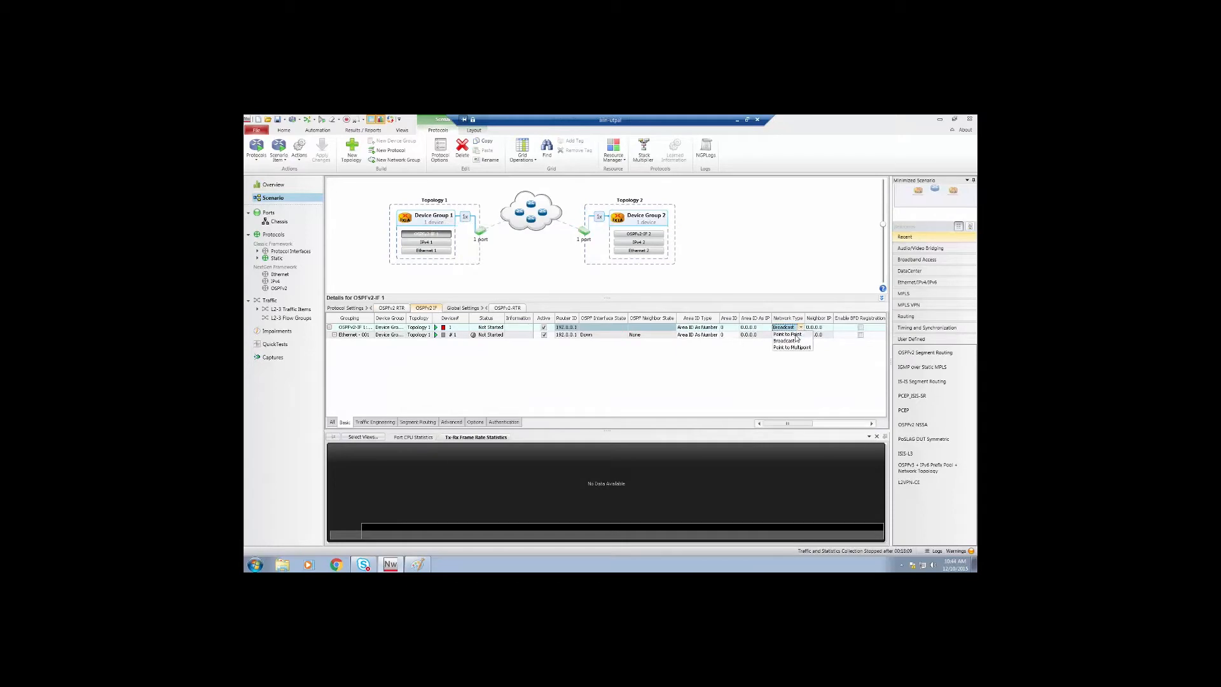
click(791, 334)
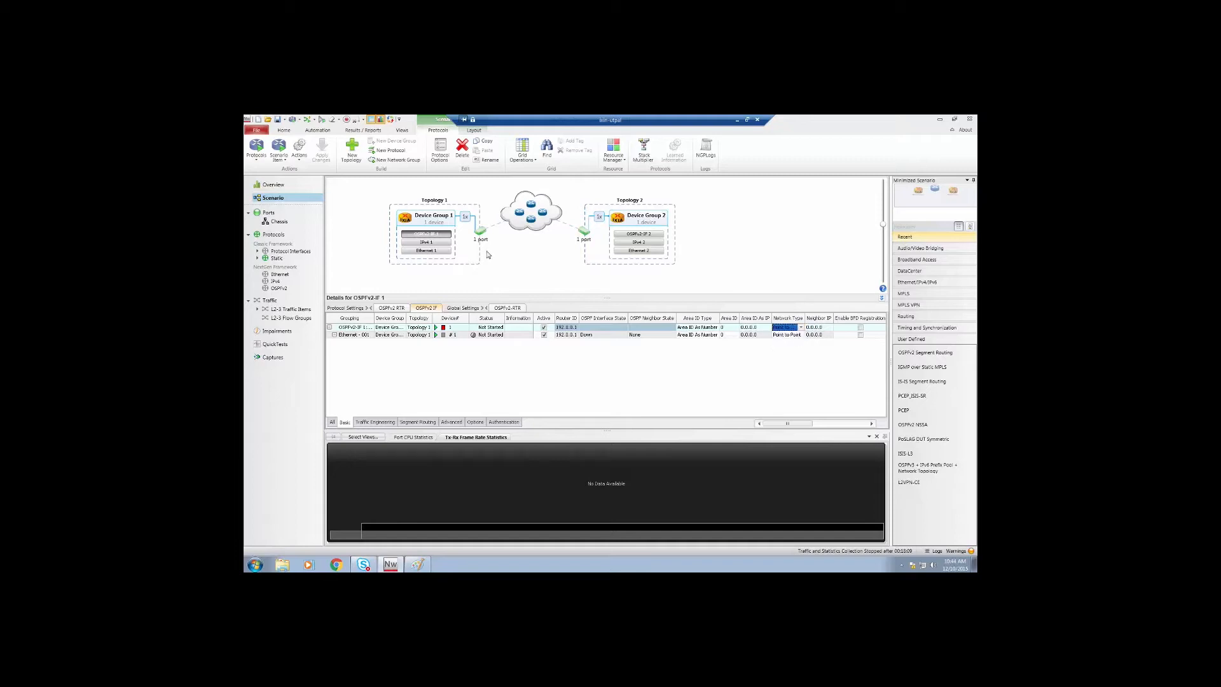
- Set the start value of Device Group 2's incrementing IPv4 address to 100.1.0.1
click(638, 242)
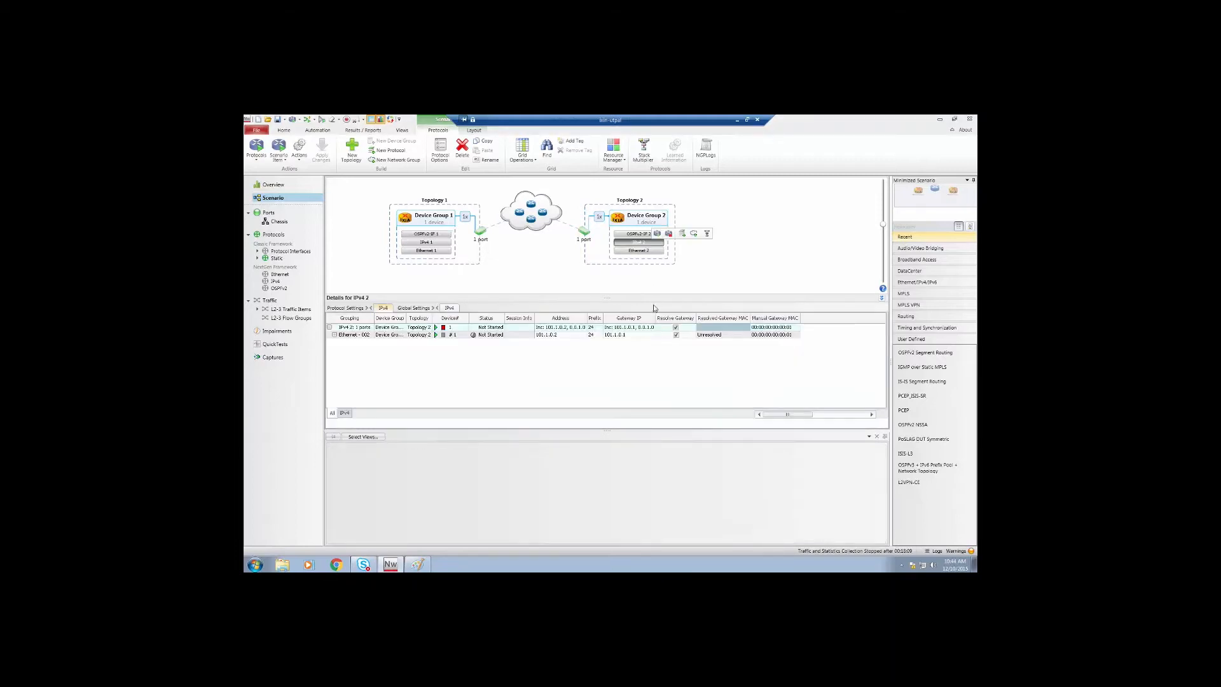
click(589, 327)
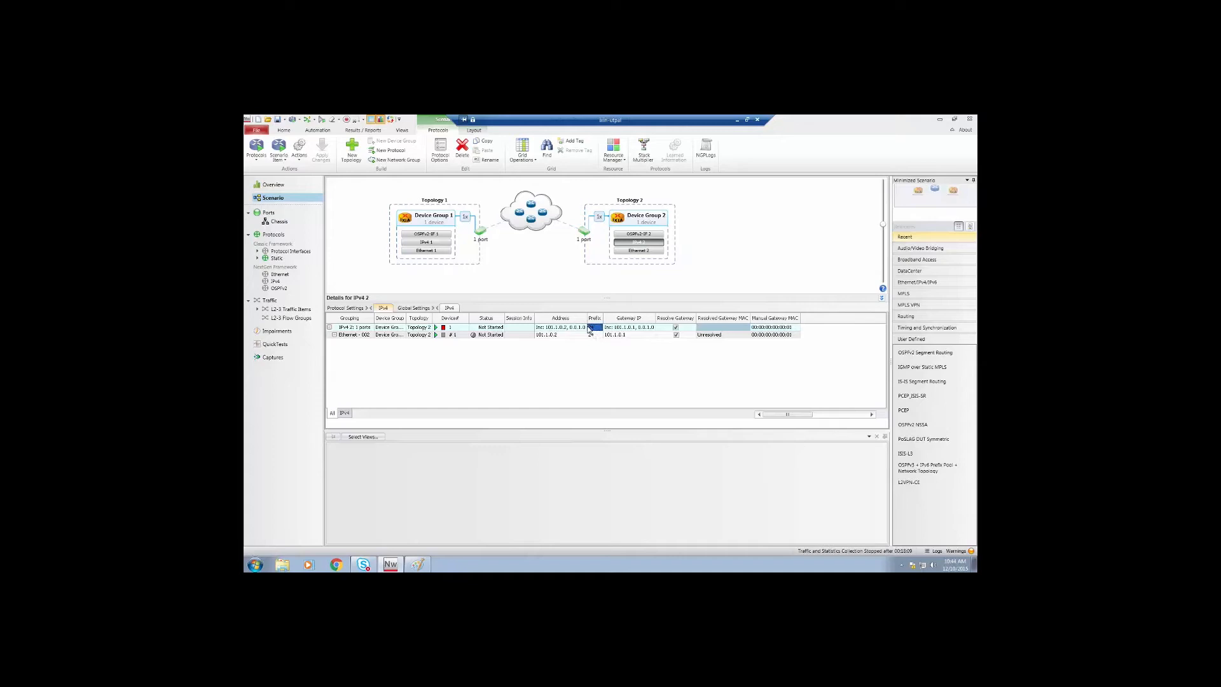
click(558, 327)
click(583, 327)
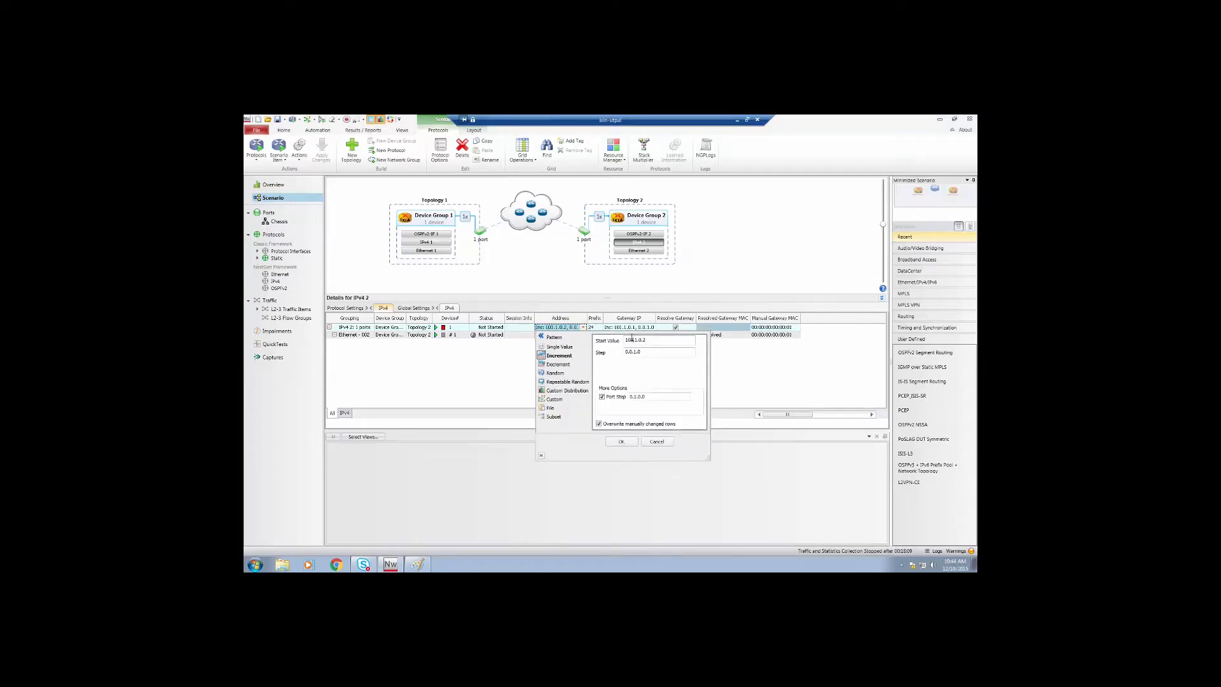
key(BackSpace)
text(1)
key(Return)
- Set the start value of Device Group 2's incrementing gateway IP to 100.1.0.2
click(651, 327)
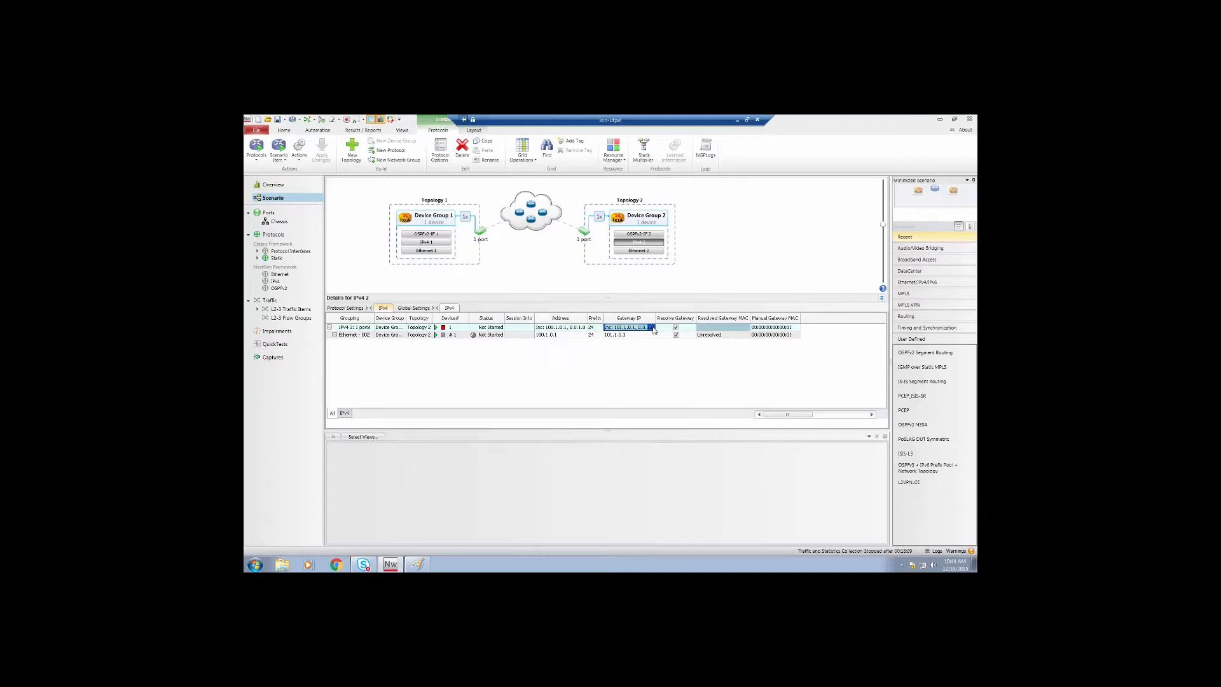
click(651, 327)
click(703, 340)
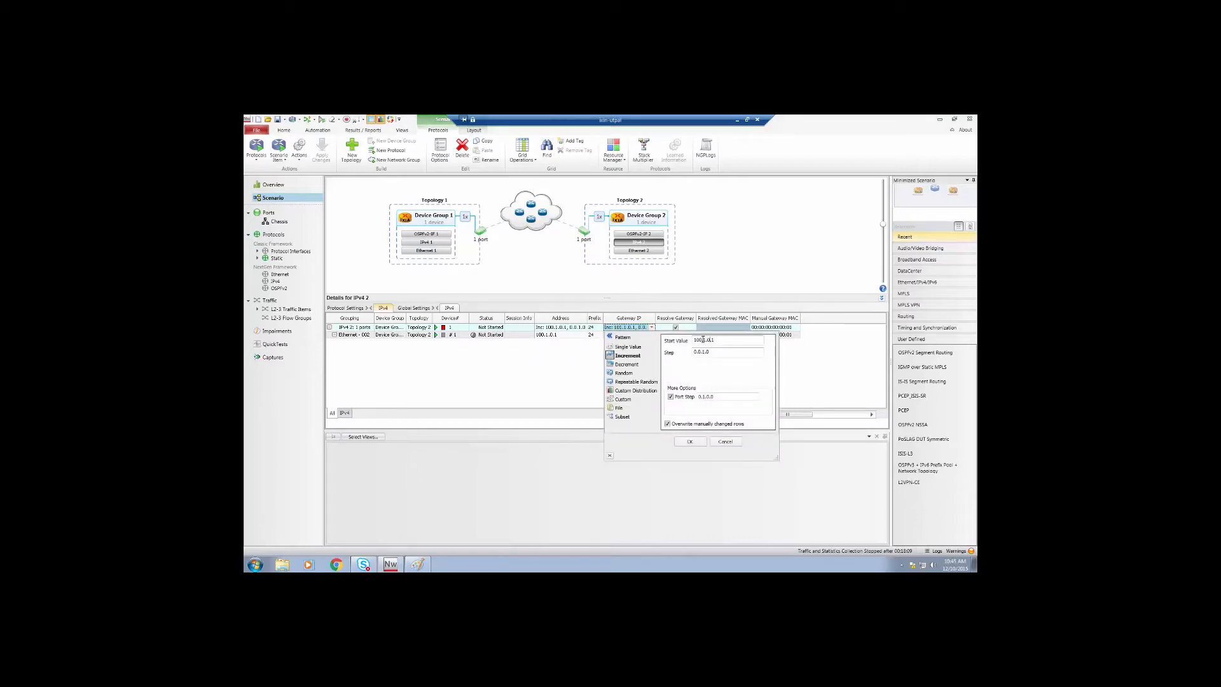
key(Return)
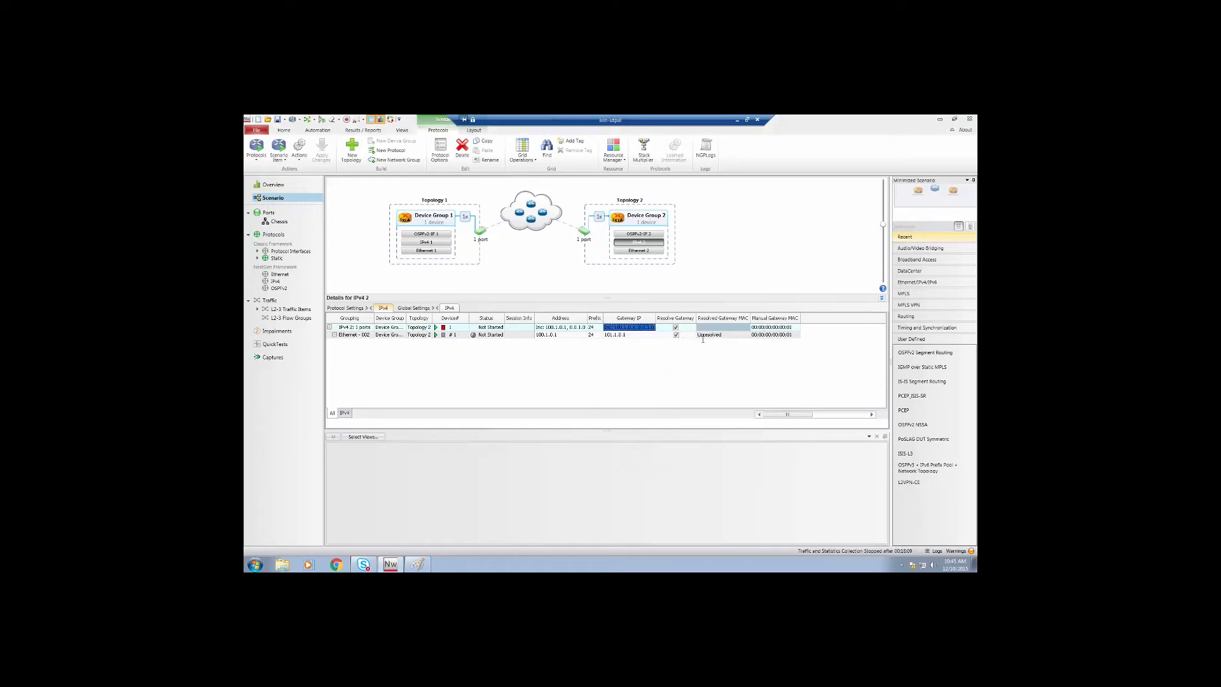
- Set the network type of Device Group 2's OSPFv2 interface to Point to Point
click(639, 233)
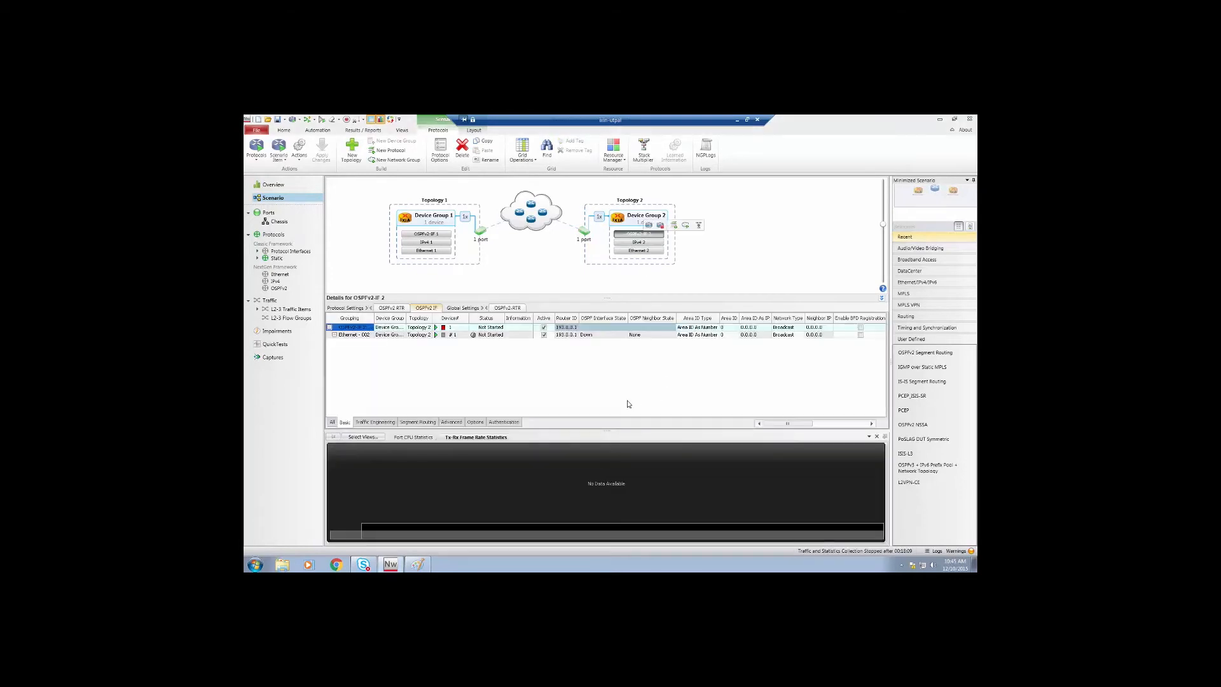
click(803, 330)
click(802, 330)
click(789, 334)
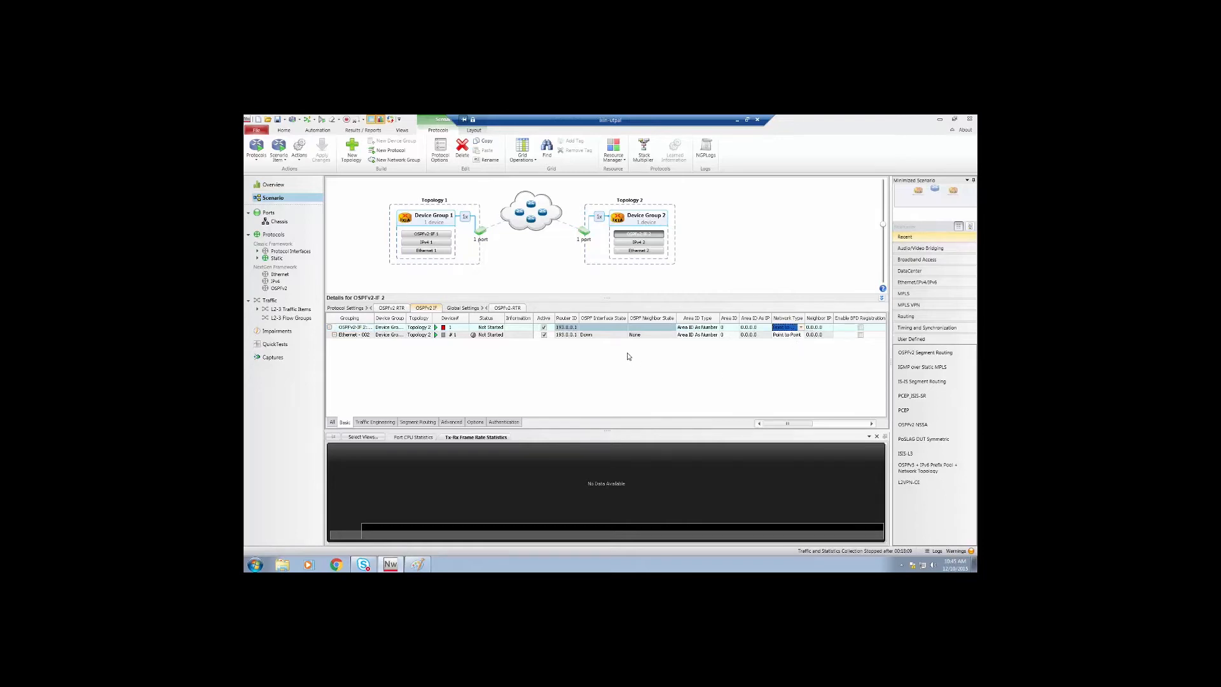
- Review the IPv4 addresses and gateways of both device groups and Device Group 2's OSPFv2 interface settings
click(422, 242)
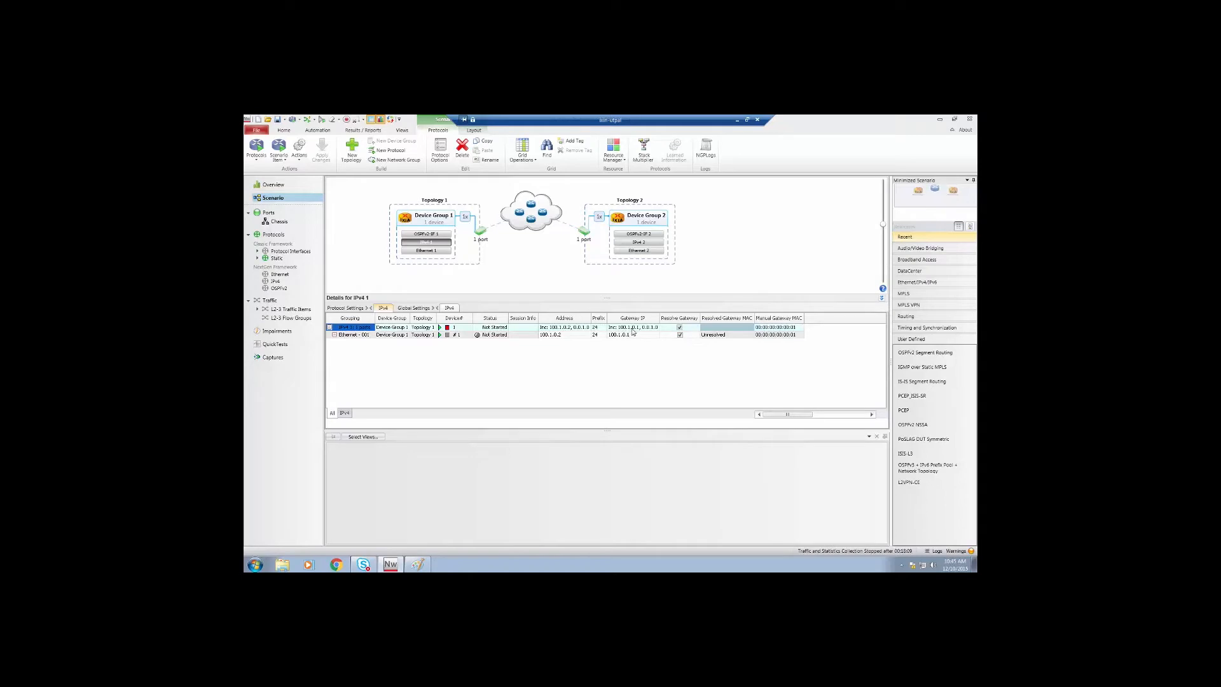
click(638, 243)
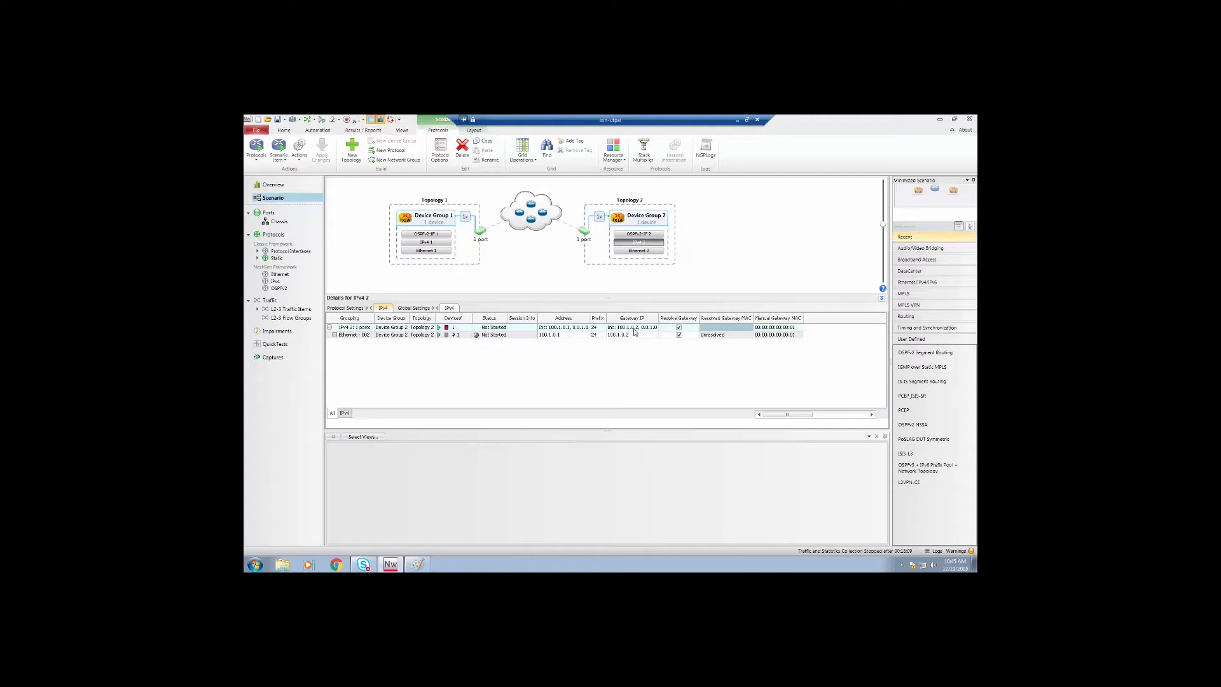
click(642, 235)
- Enable segment routing on the OSPFv2 router of Device Group 1
click(421, 235)
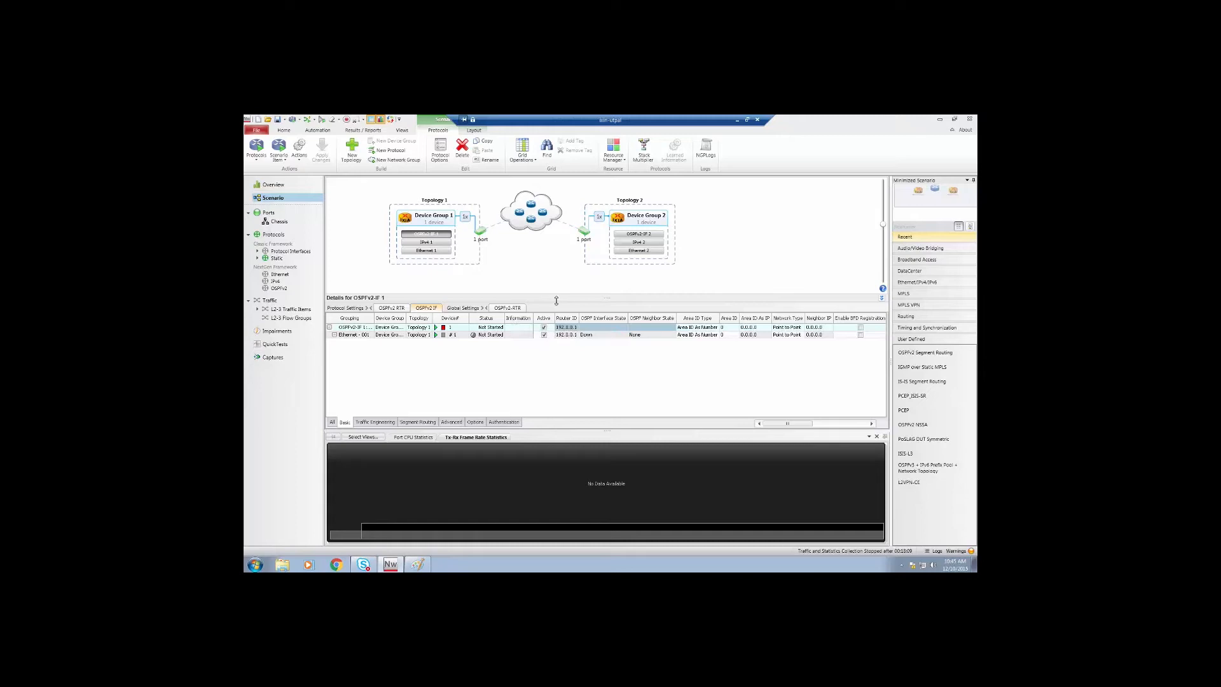
click(418, 422)
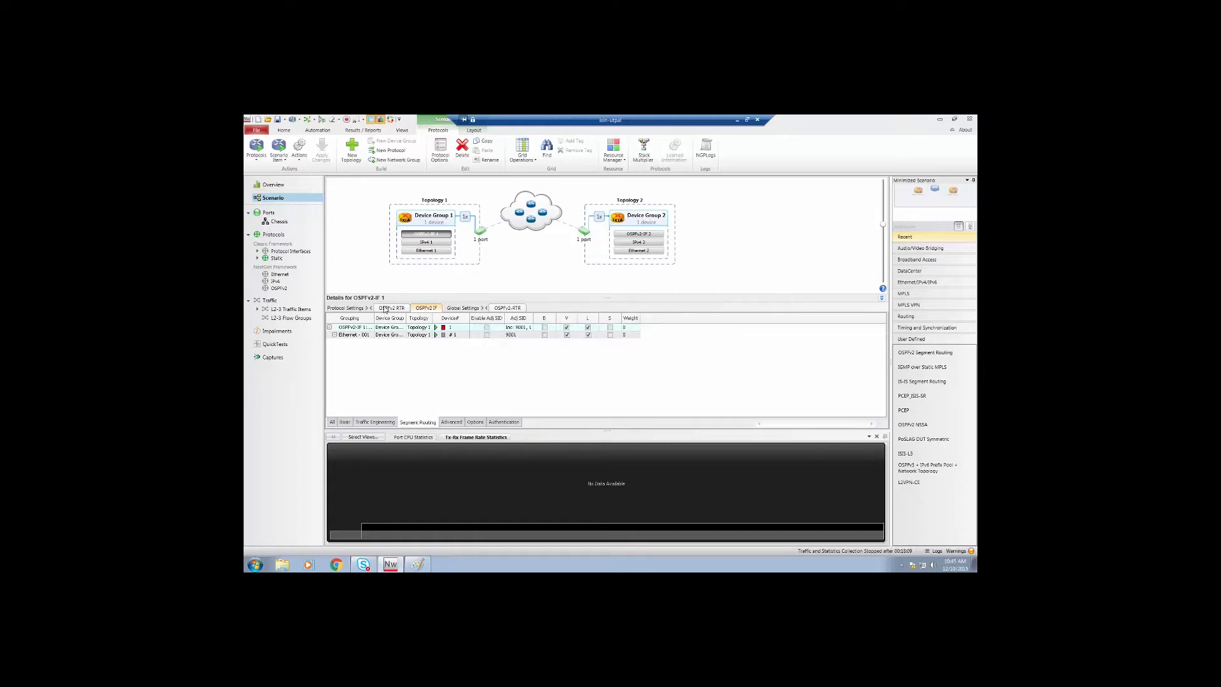
click(507, 308)
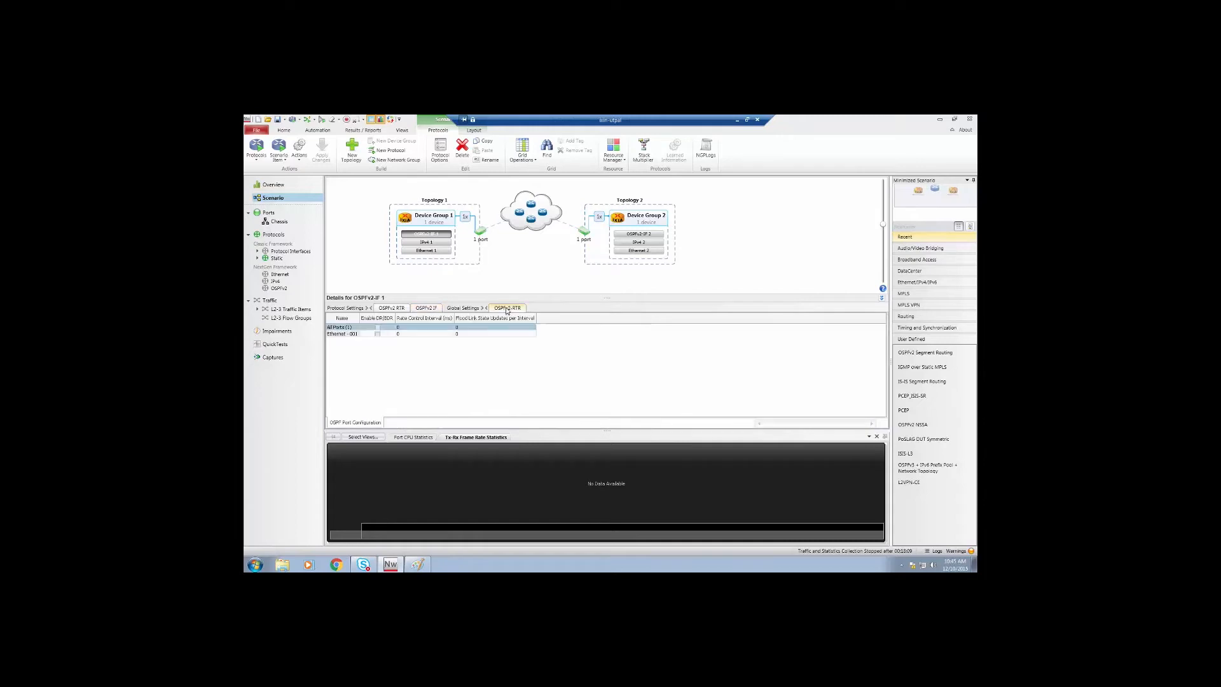
click(383, 309)
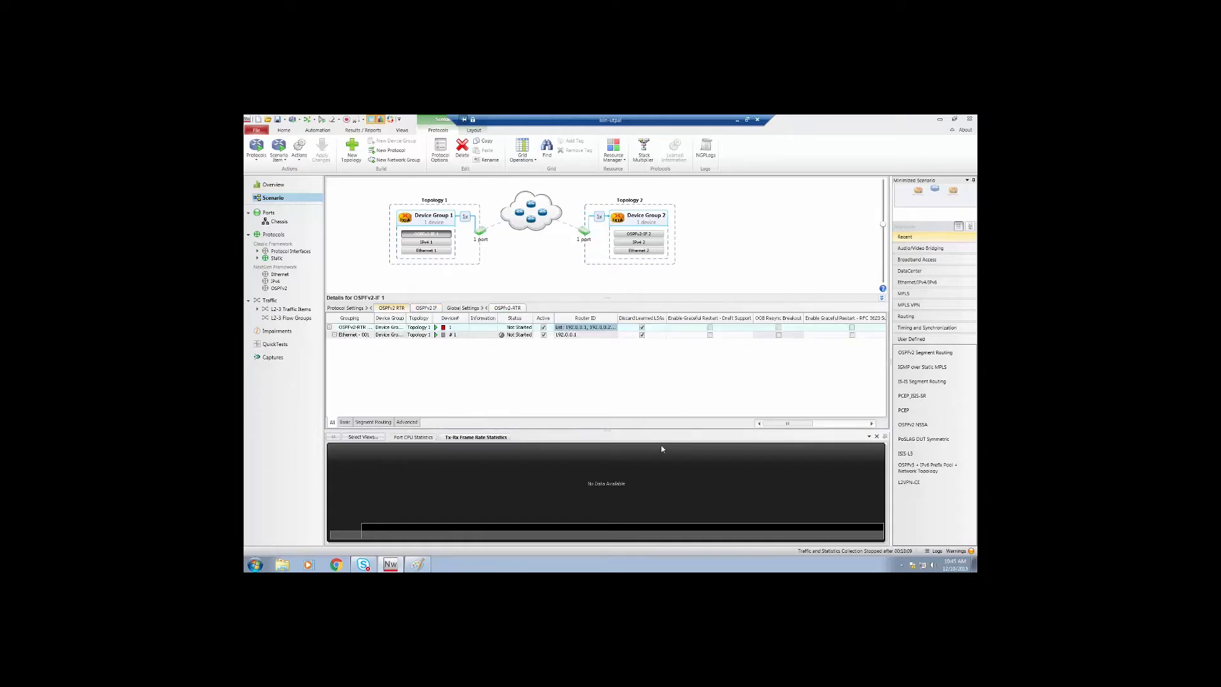
click(374, 423)
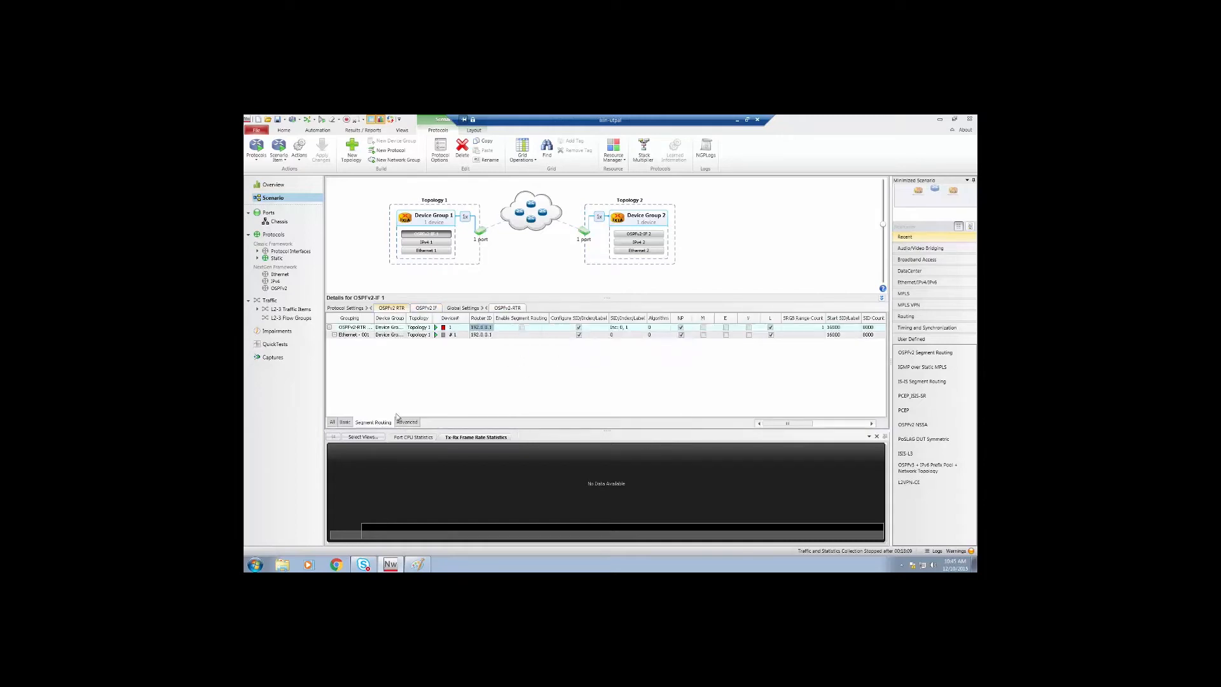
click(522, 328)
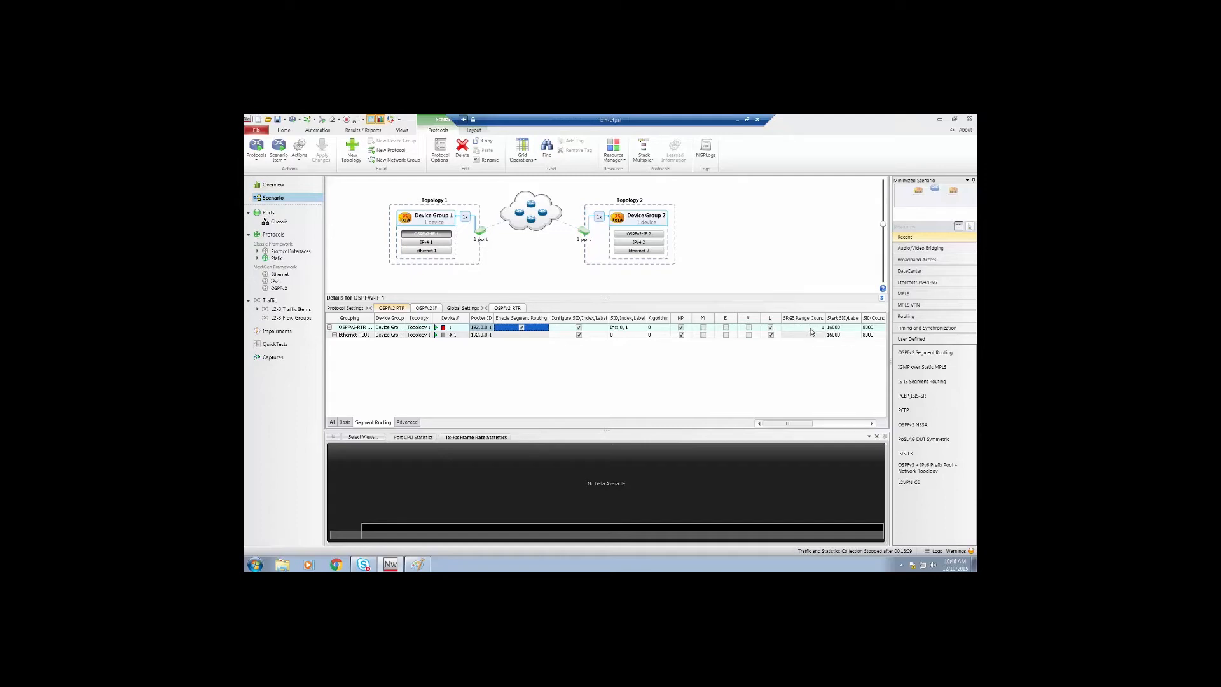
- Set Device Group 1's OSPFv2 router to Start SID/Label 100000 and SID Count 100, following R1 in the Paint diagram
click(839, 329)
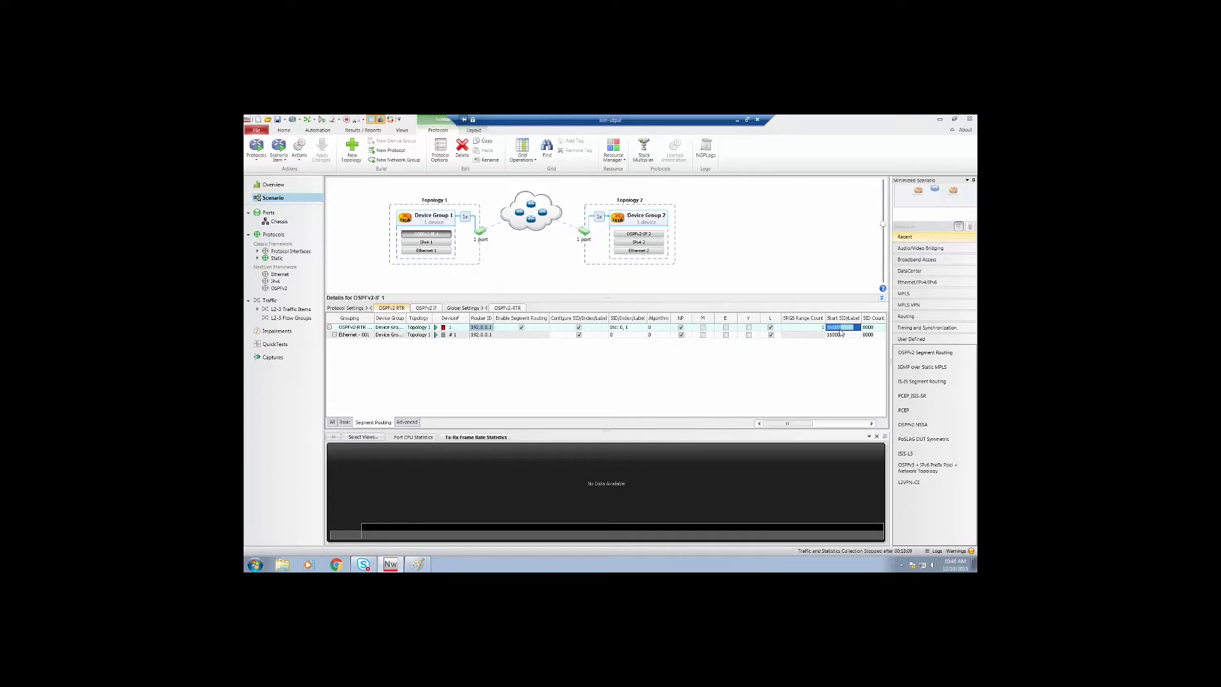
click(416, 564)
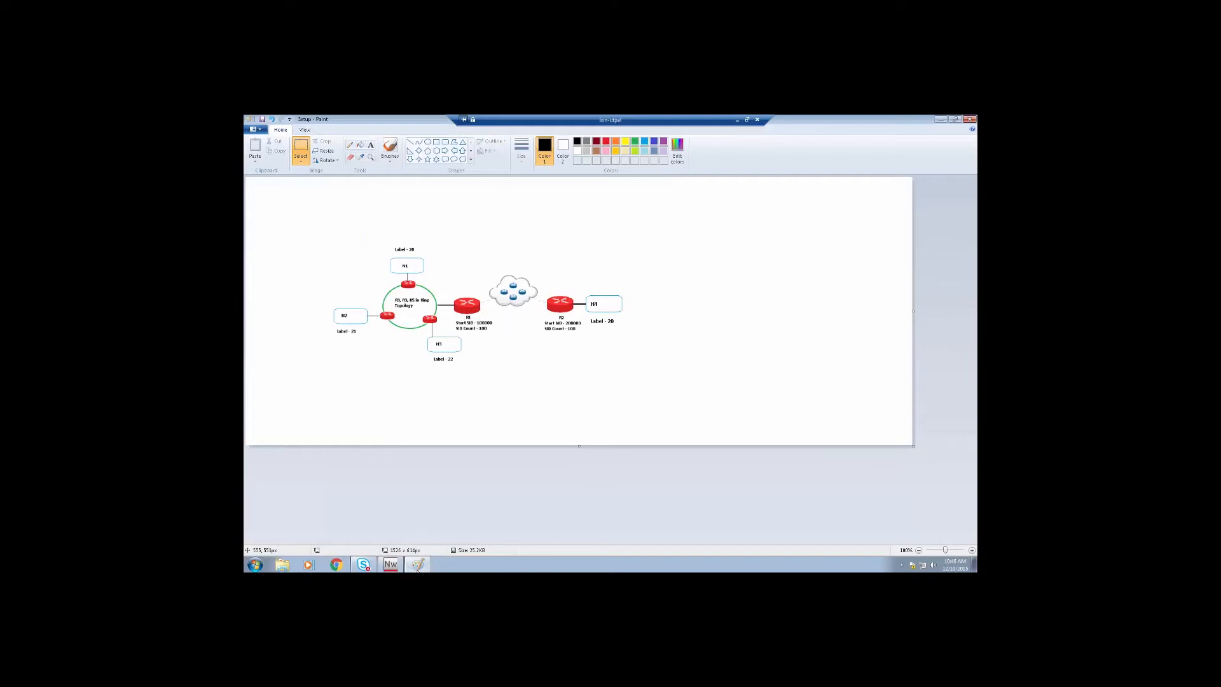
click(390, 565)
text(100000)
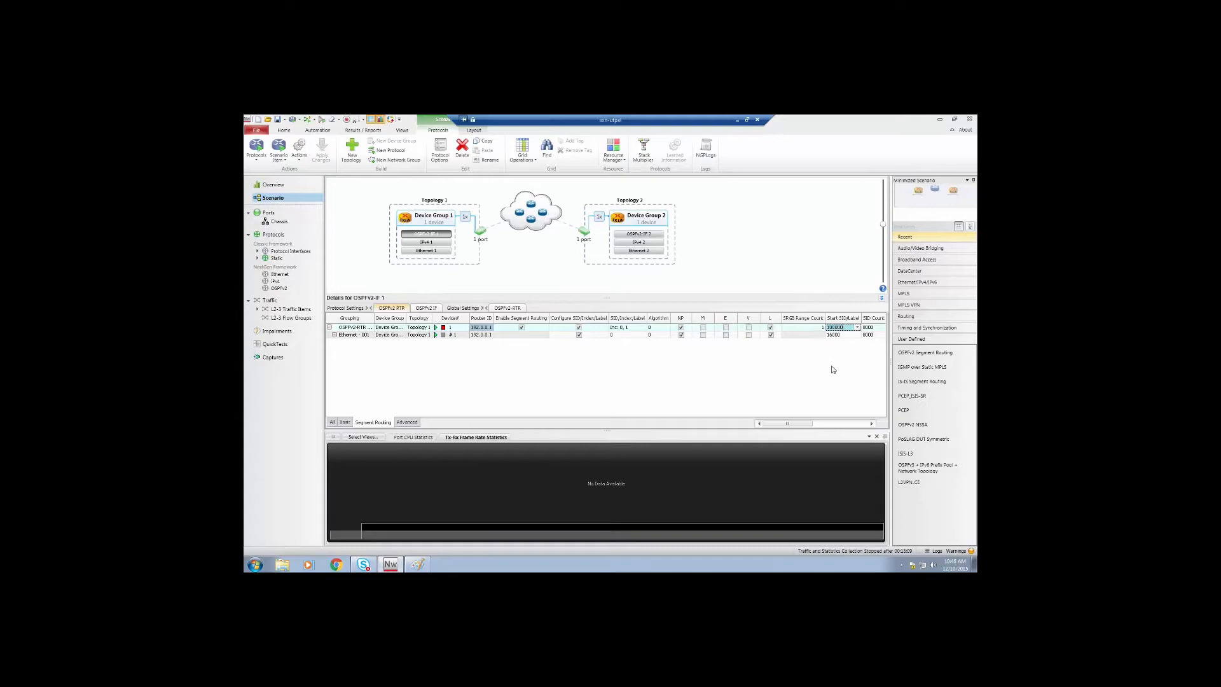
key(Return)
click(847, 335)
click(871, 327)
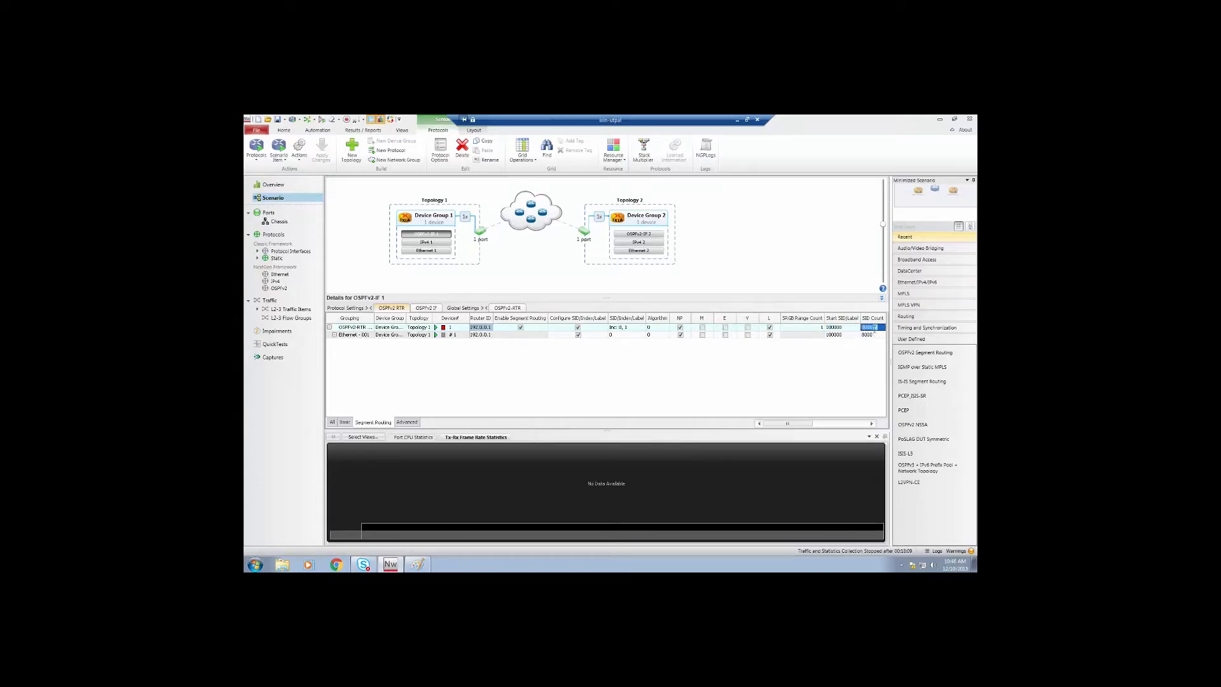
text(100)
key(Return)
- Enable segment routing on the OSPFv2 router of Device Group 2
click(628, 235)
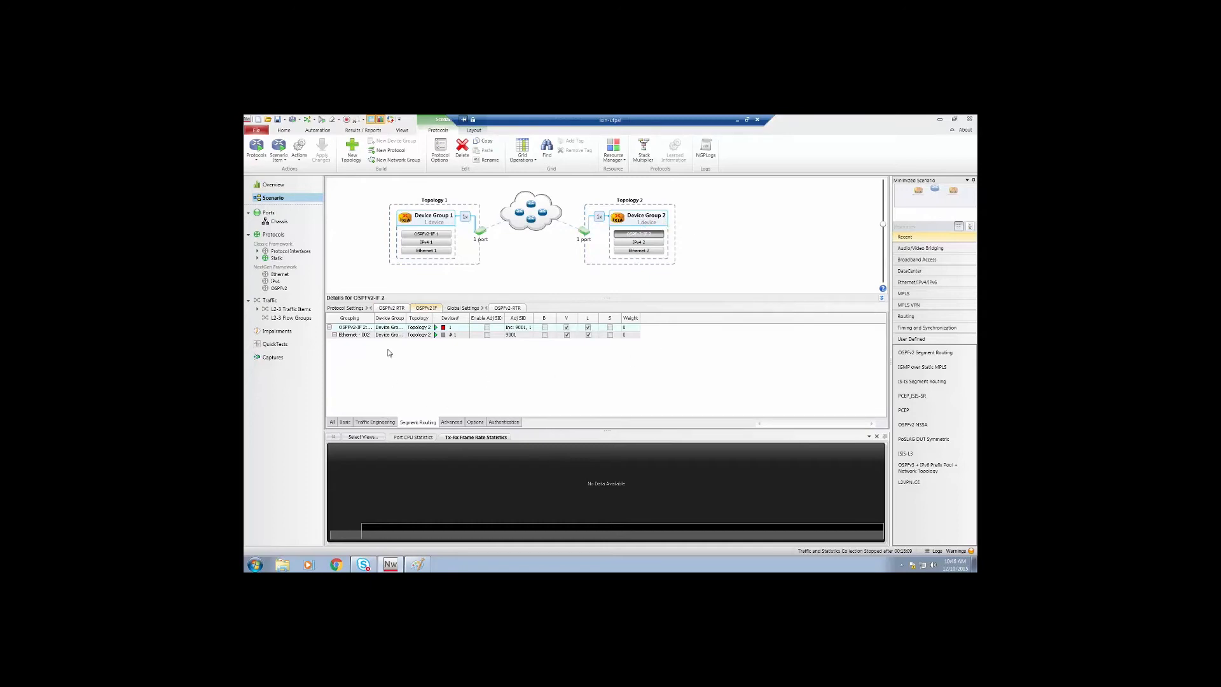
click(391, 308)
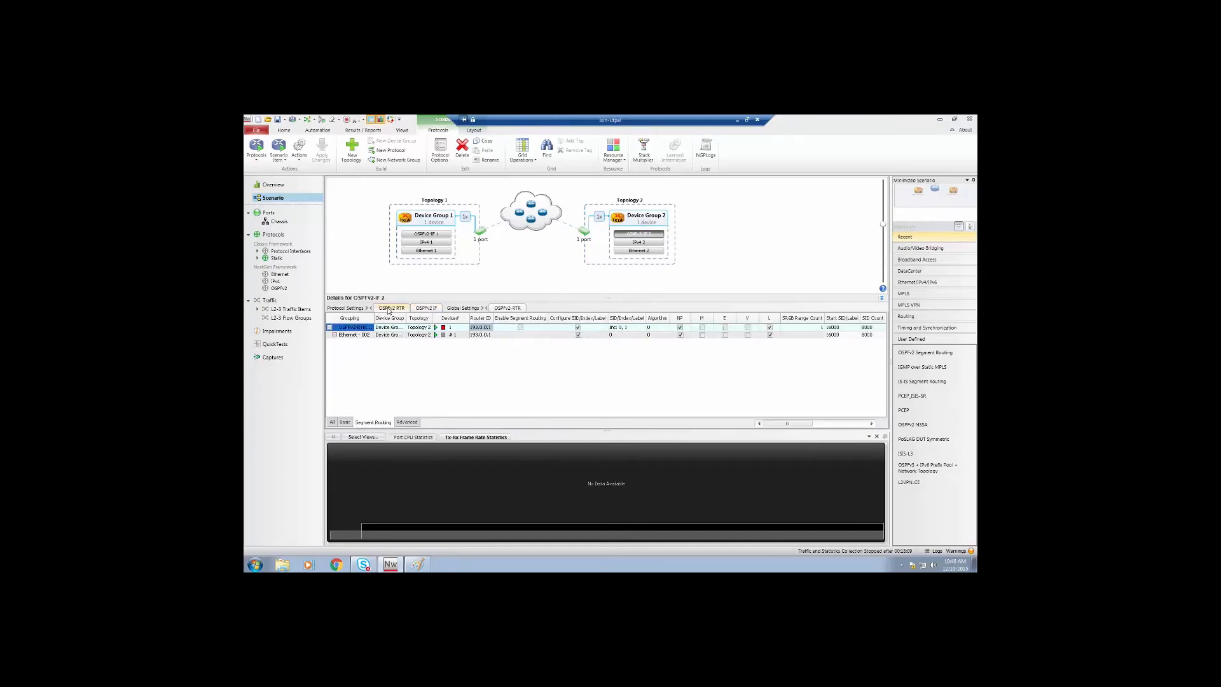
click(521, 327)
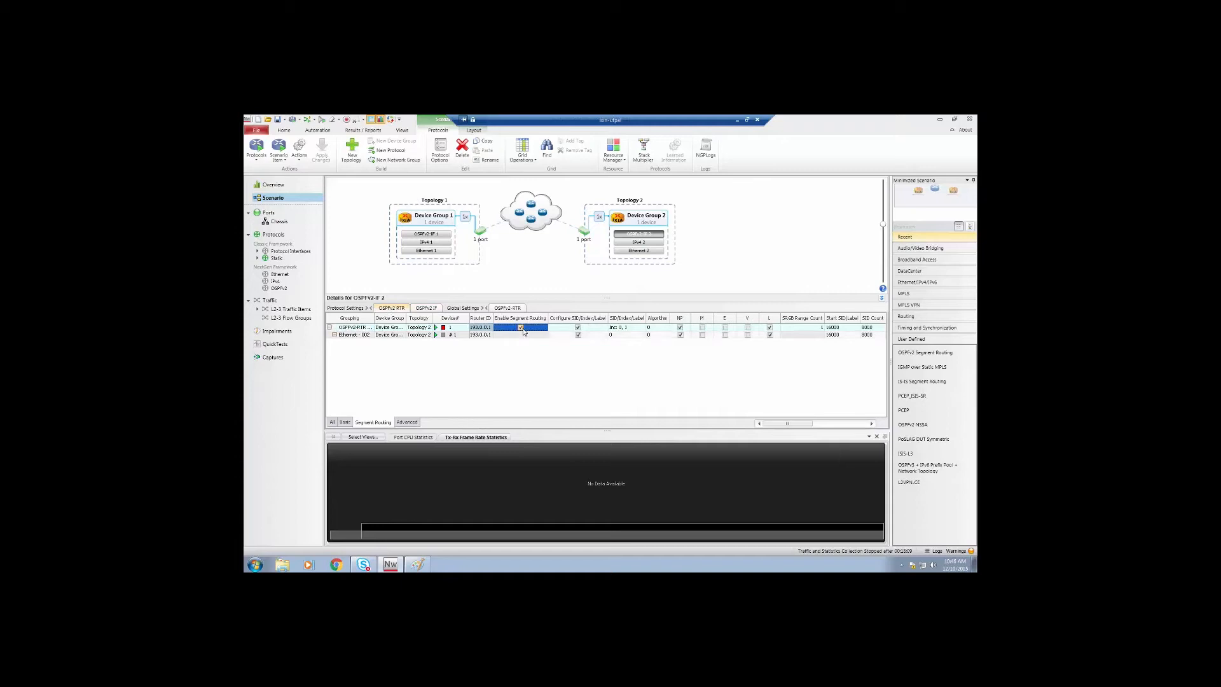
- Set Device Group 2's OSPFv2 router to a single-value Start SID/Label of 200000 and a SID Count of 100
click(845, 327)
click(857, 327)
click(898, 340)
key(BackSpace)
key(BackSpace)
text(200000)
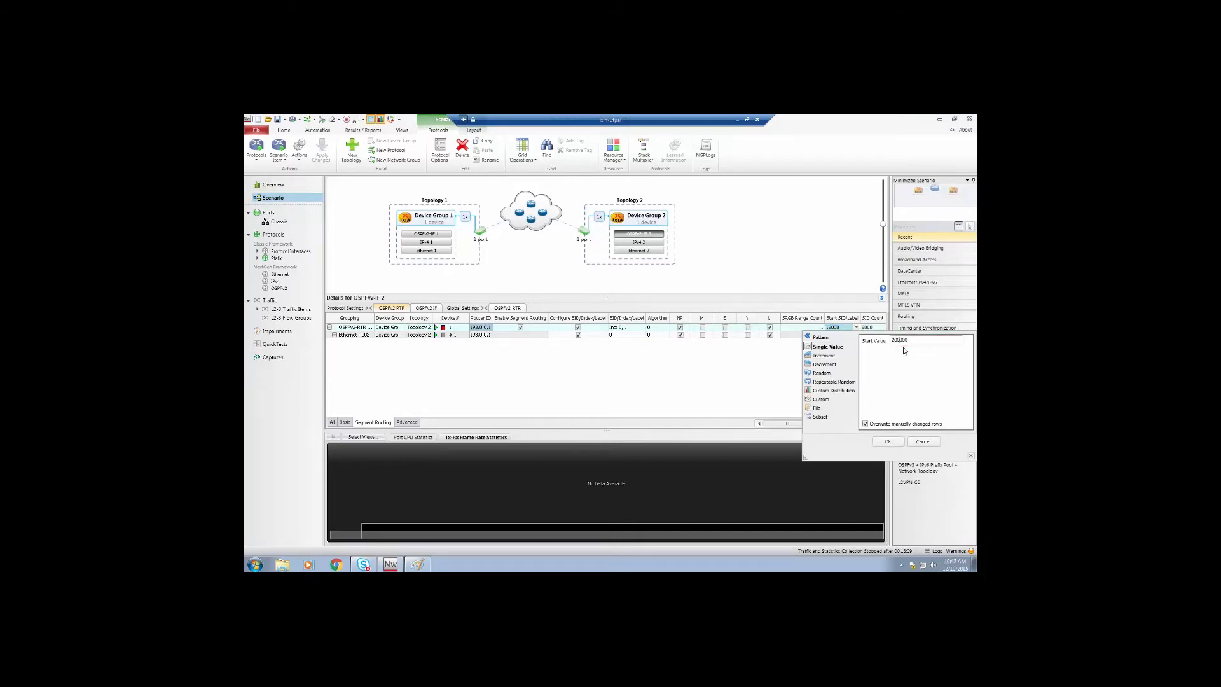
key(Return)
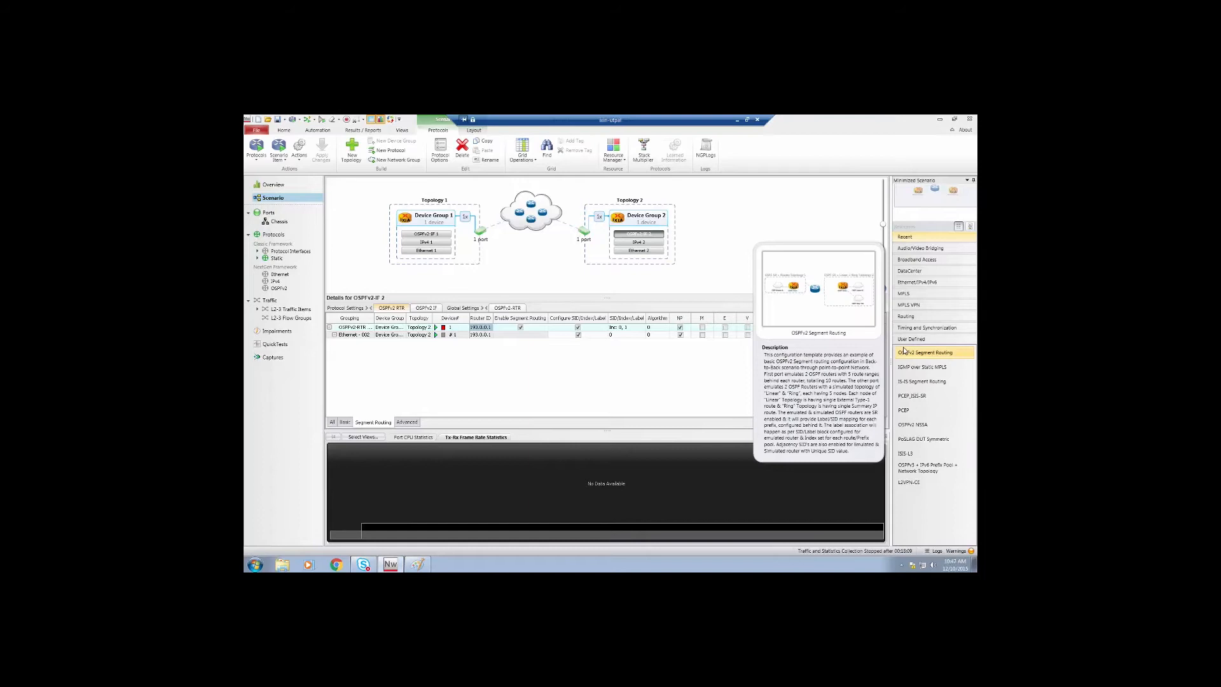
click(872, 327)
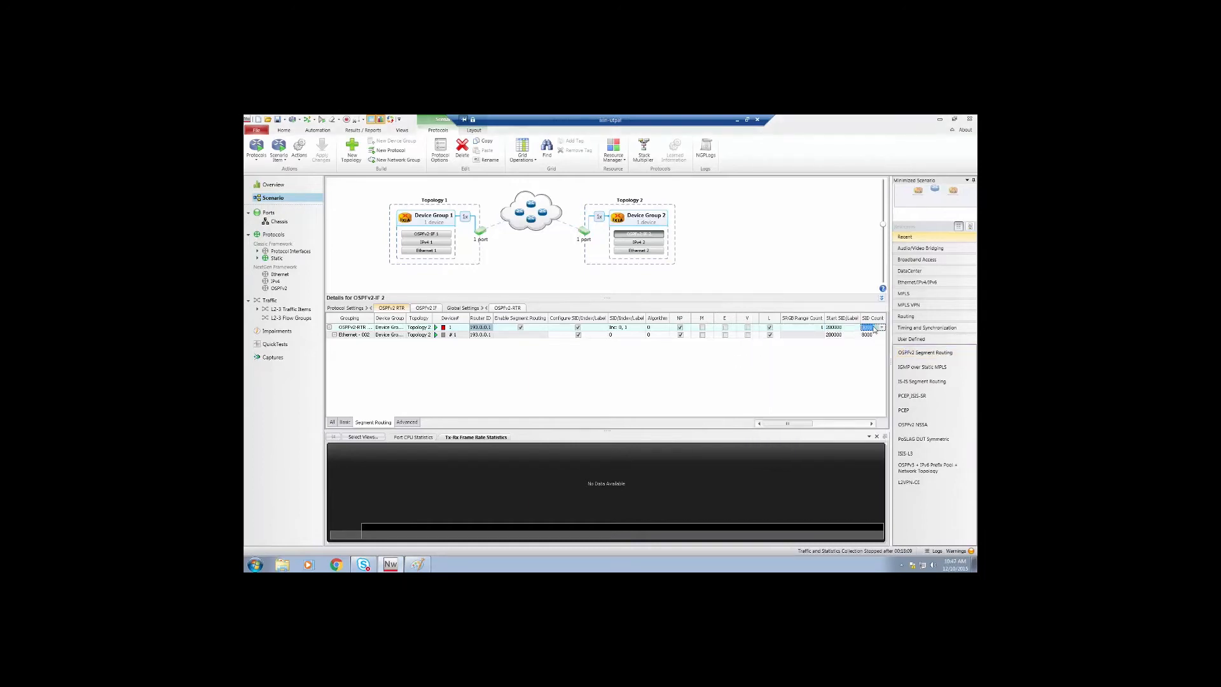
text(100)
key(Return)
- Check the Paint network diagram for the topology connected behind R1, and select Device Group 1 in the IxNetwork scenario
click(427, 234)
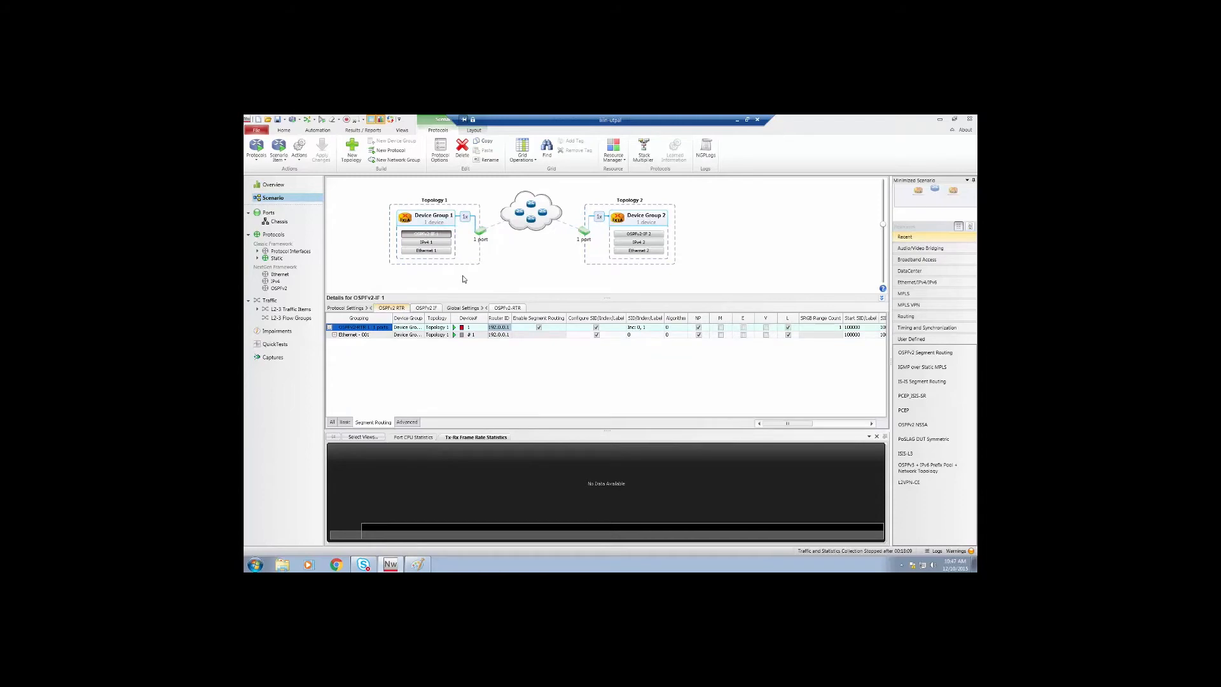
click(417, 564)
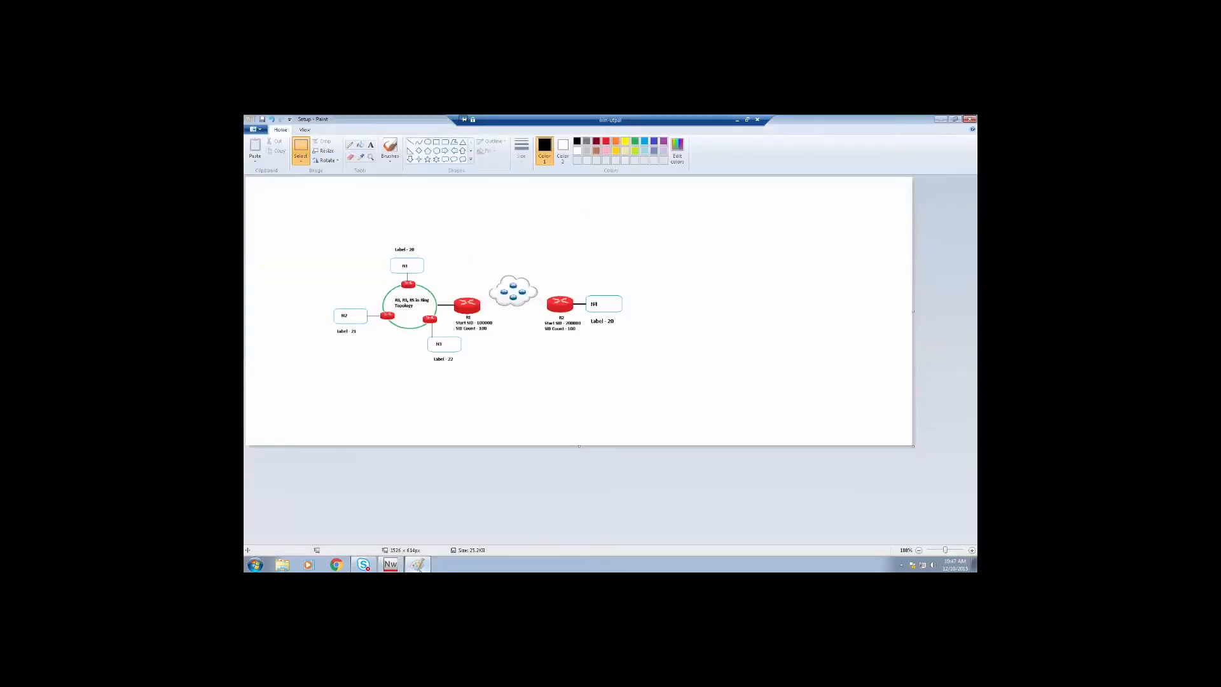
key(alt+Tab)
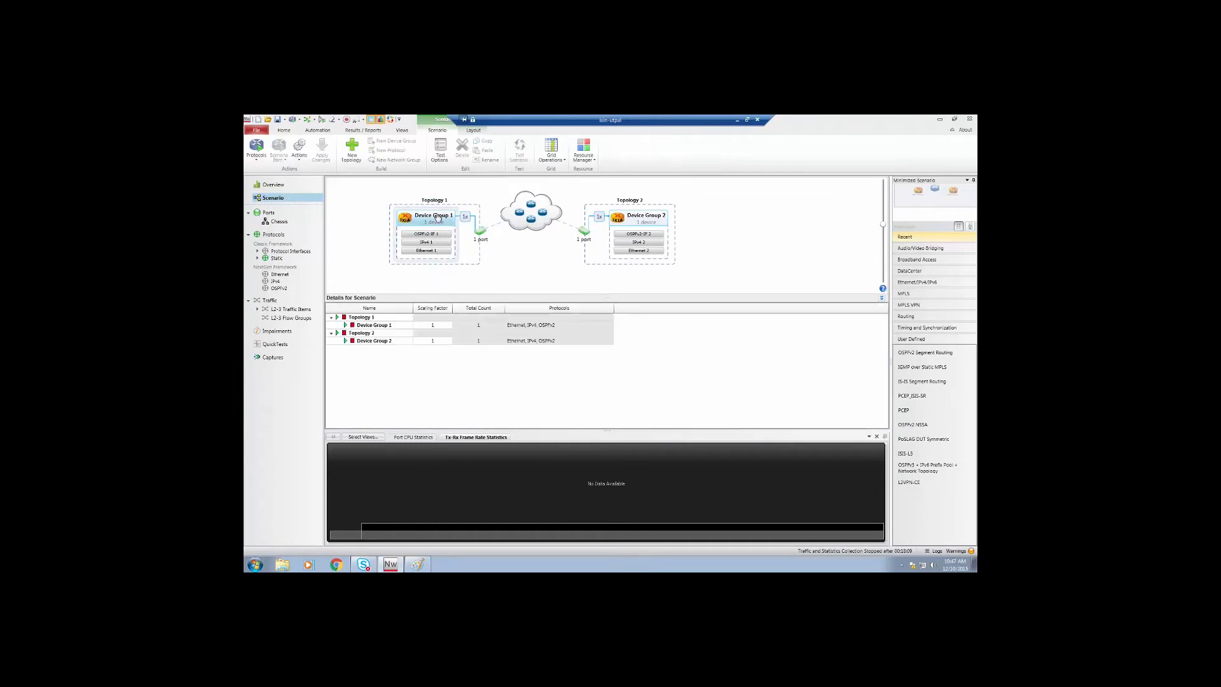
click(438, 217)
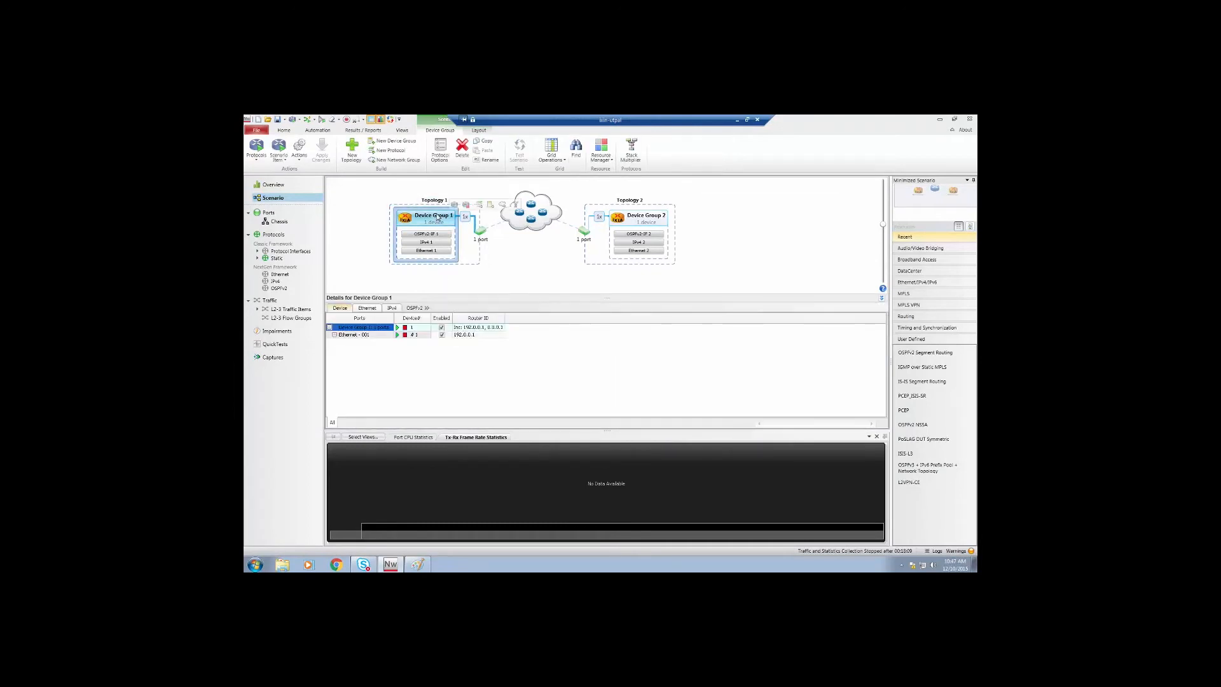
click(417, 564)
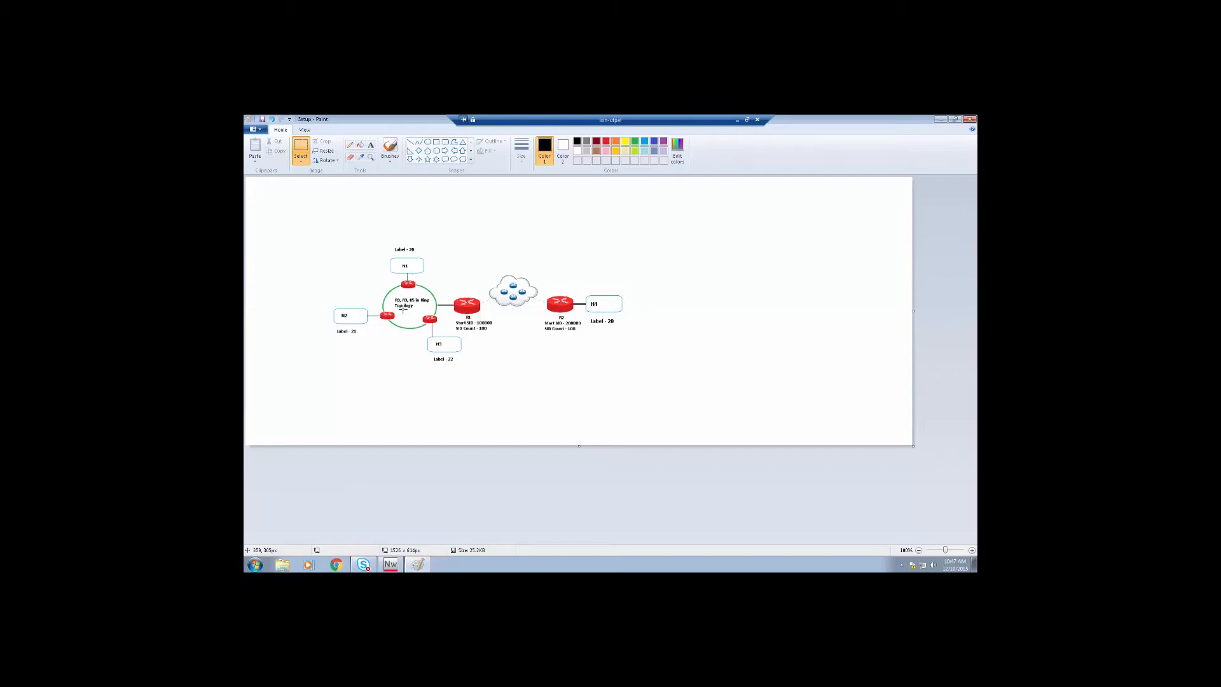
click(390, 564)
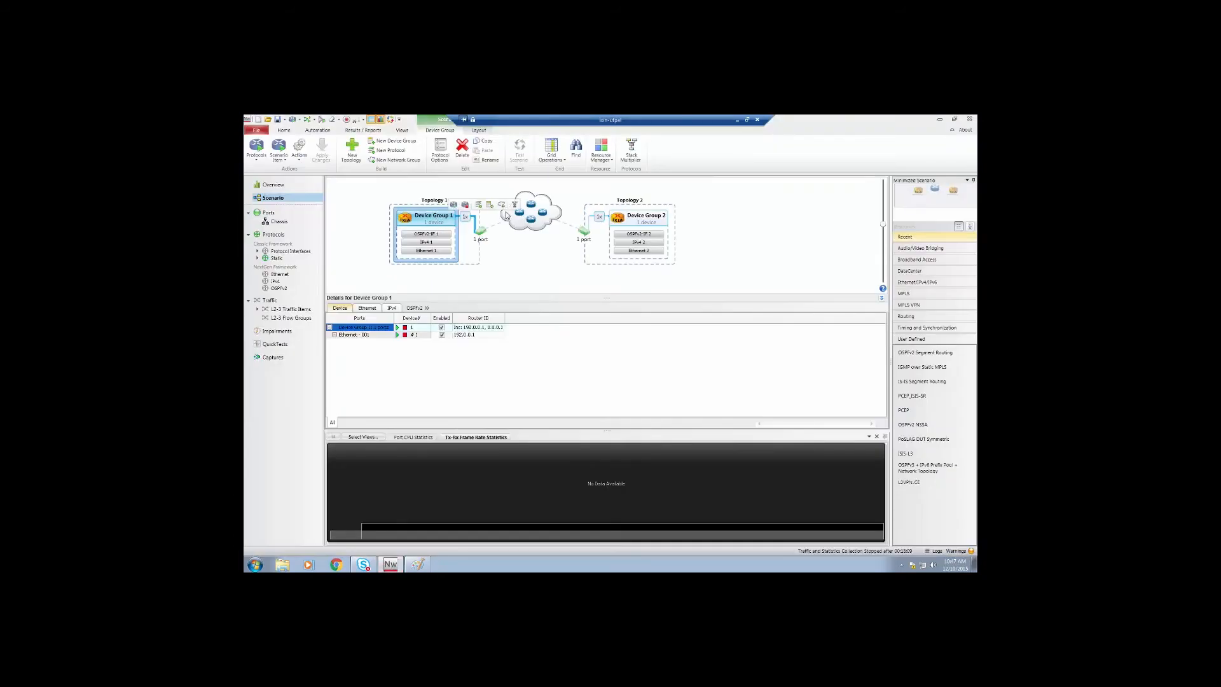
- Add a network group with a Ring network topology behind Device Group 1
mouse_move(506, 209)
mouse_move(434, 215)
click(498, 205)
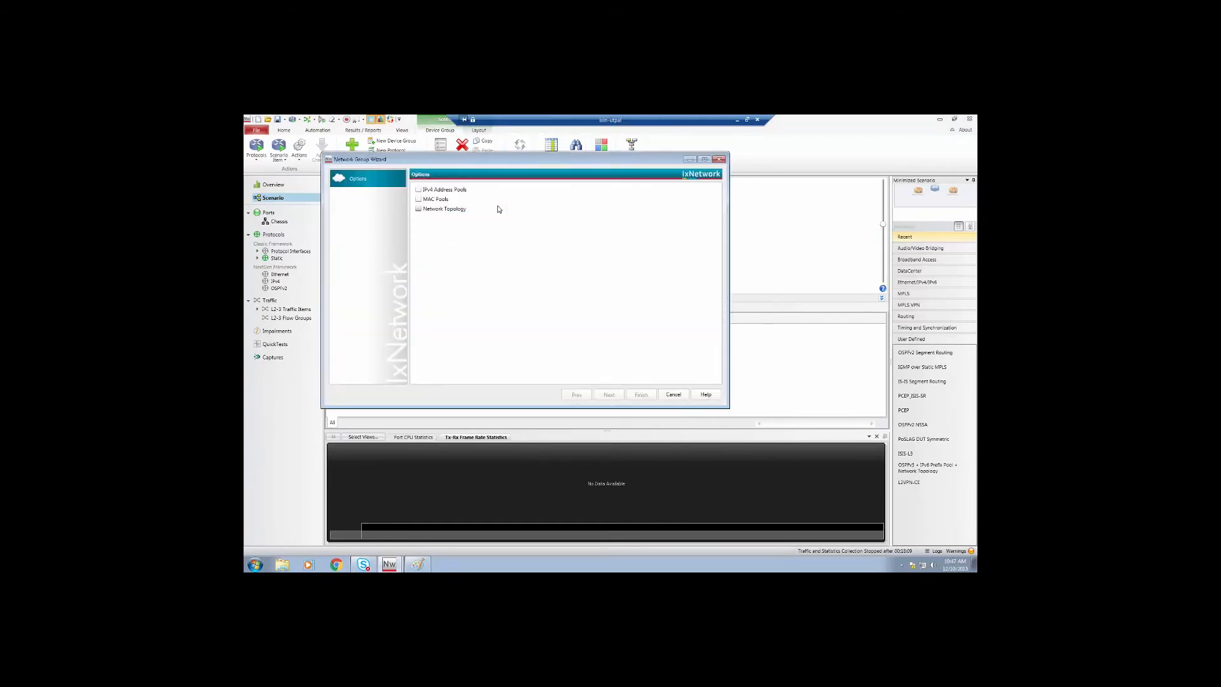
click(418, 208)
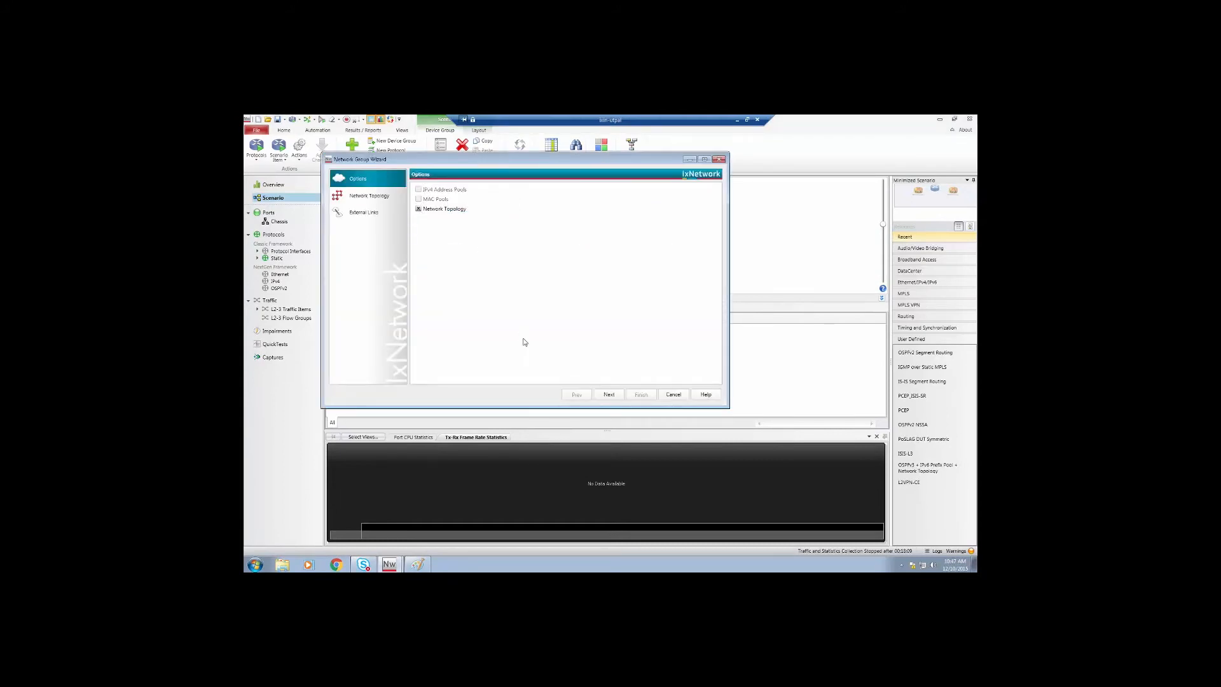
click(599, 396)
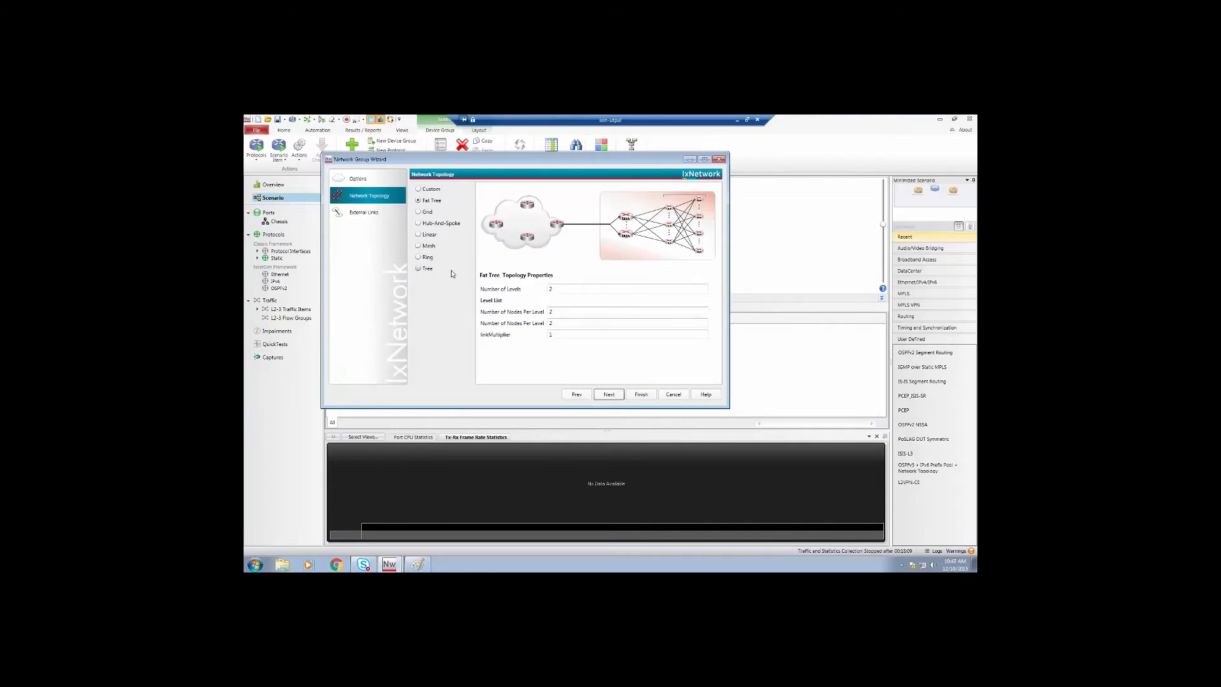
click(418, 257)
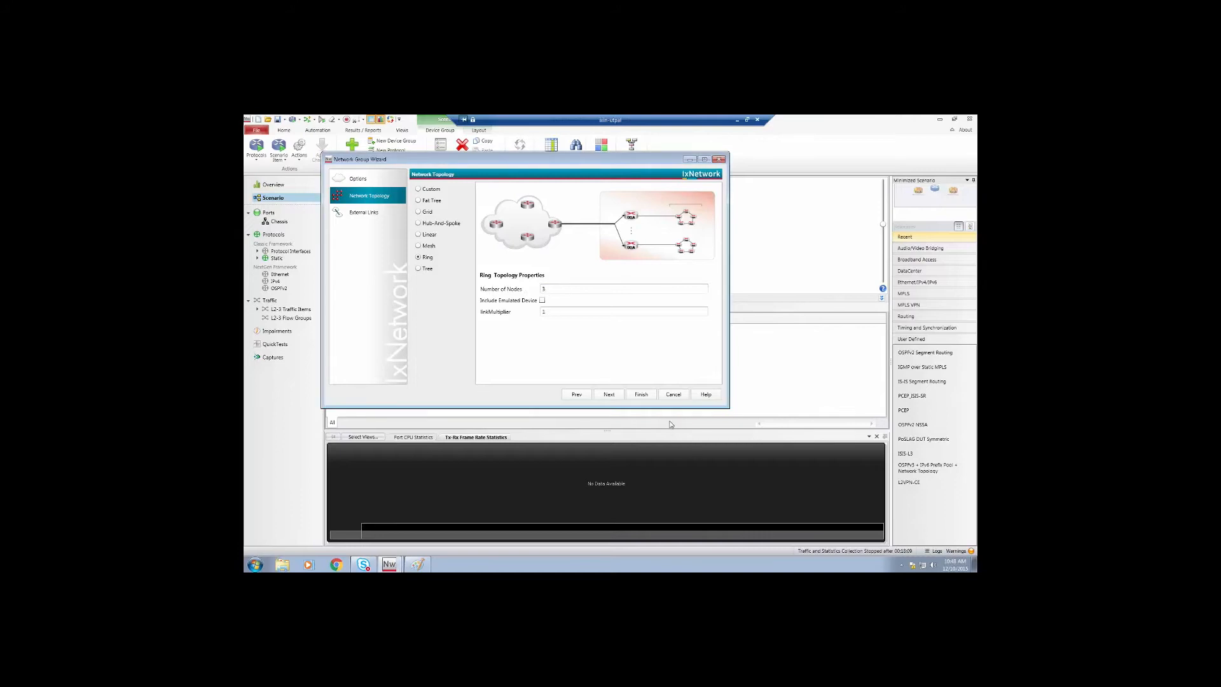
click(637, 394)
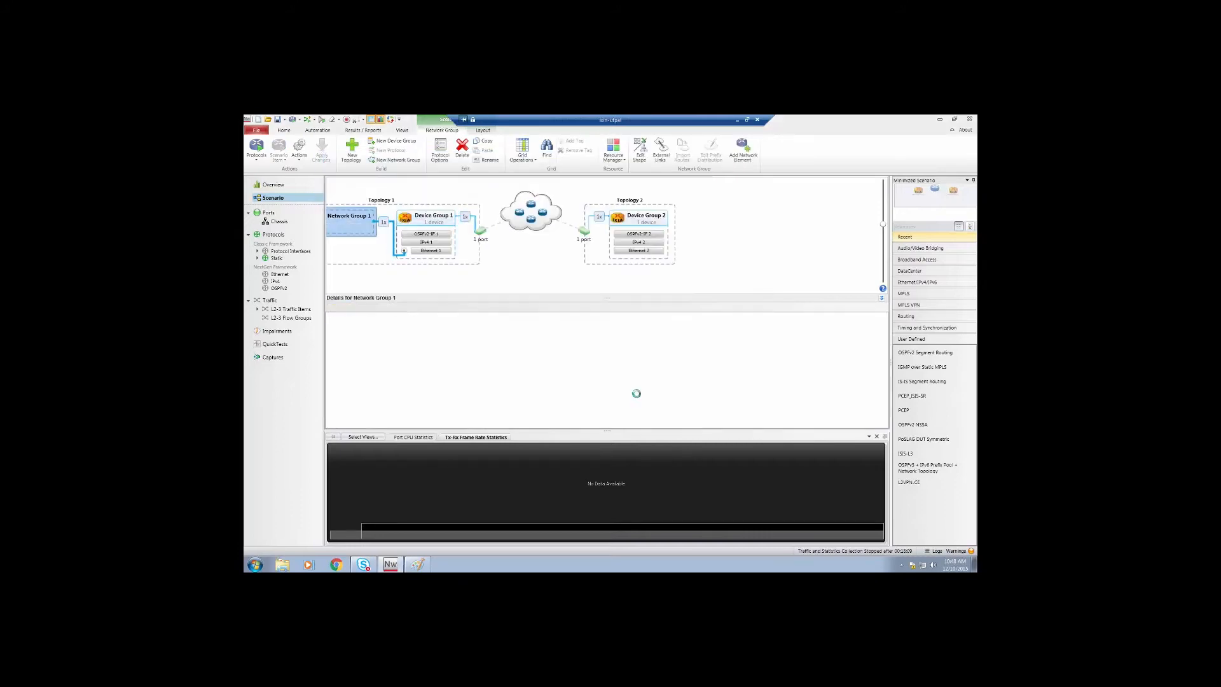
- Enable segment routing on the OSPF simulated routers of Network Group 1
mouse_move(343, 218)
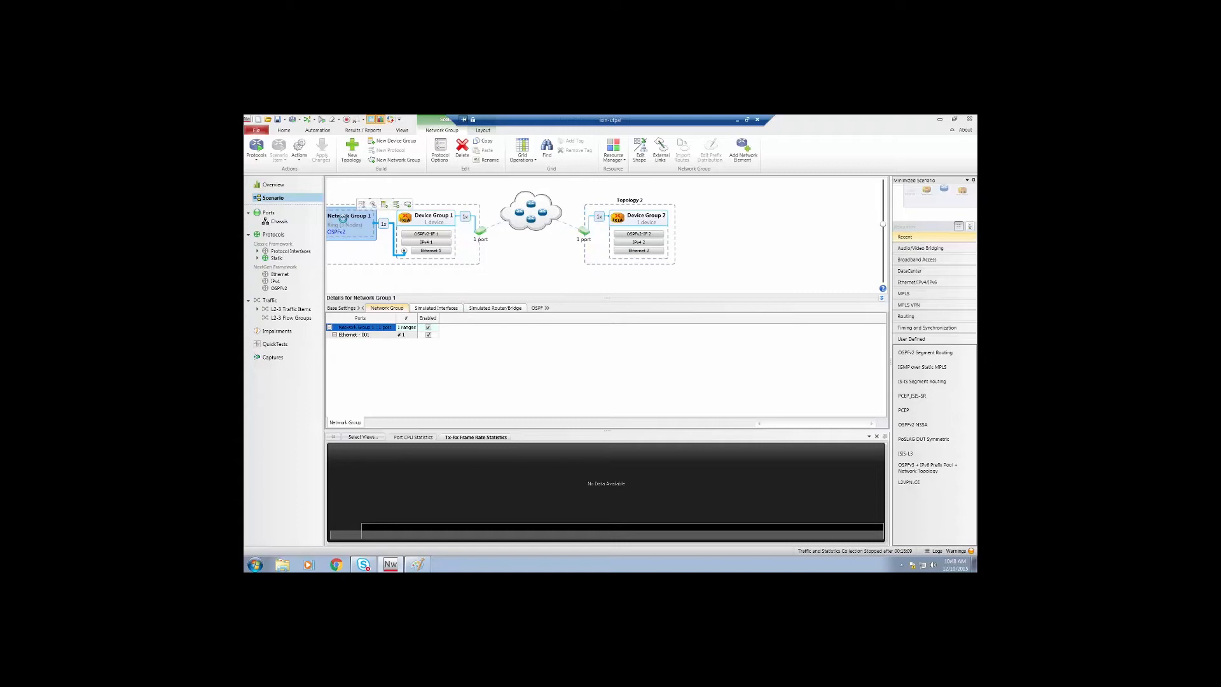
click(452, 308)
click(386, 307)
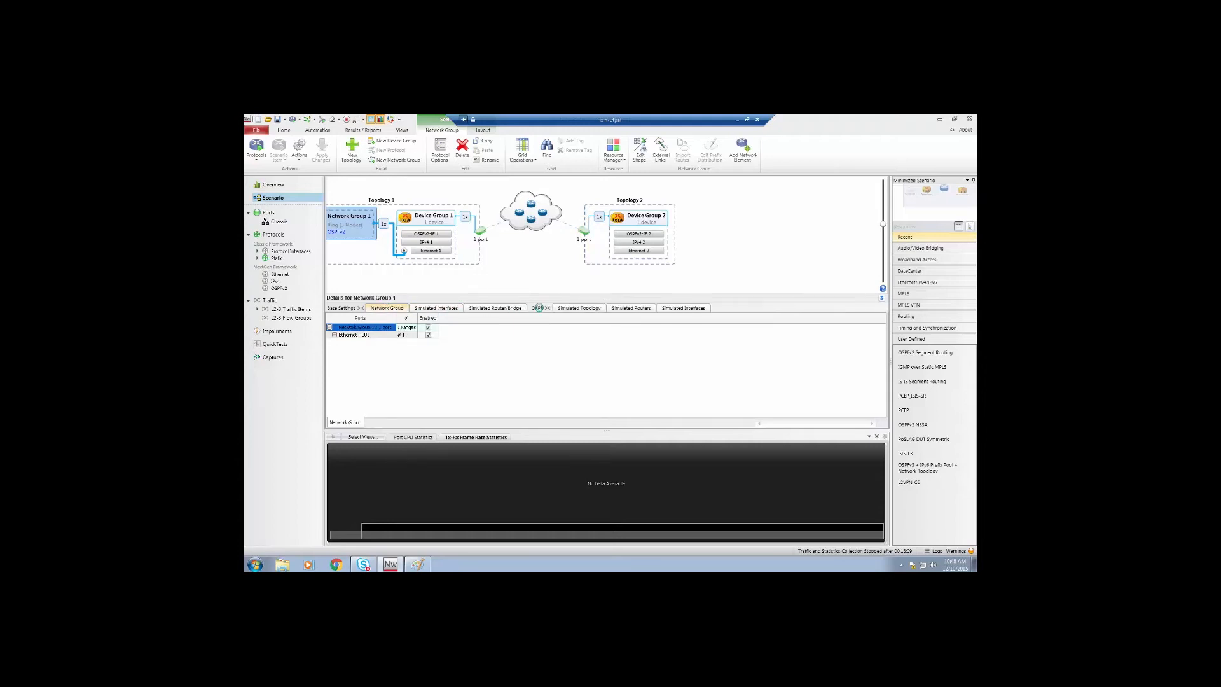
click(638, 309)
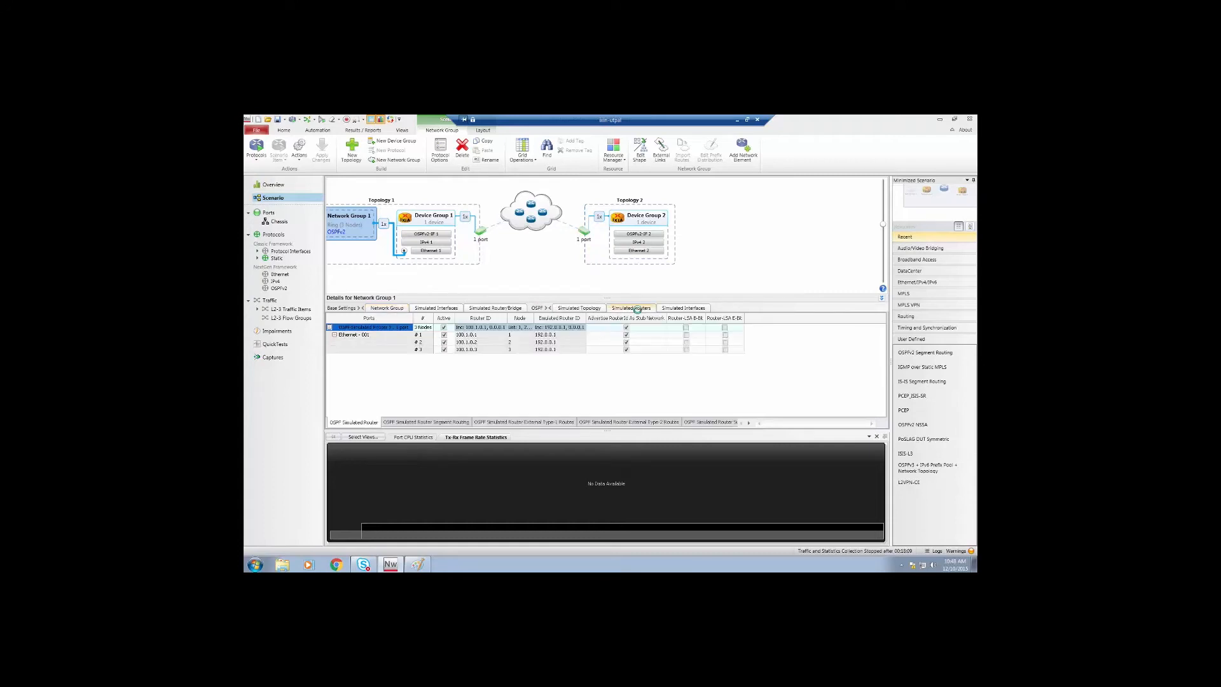
click(434, 421)
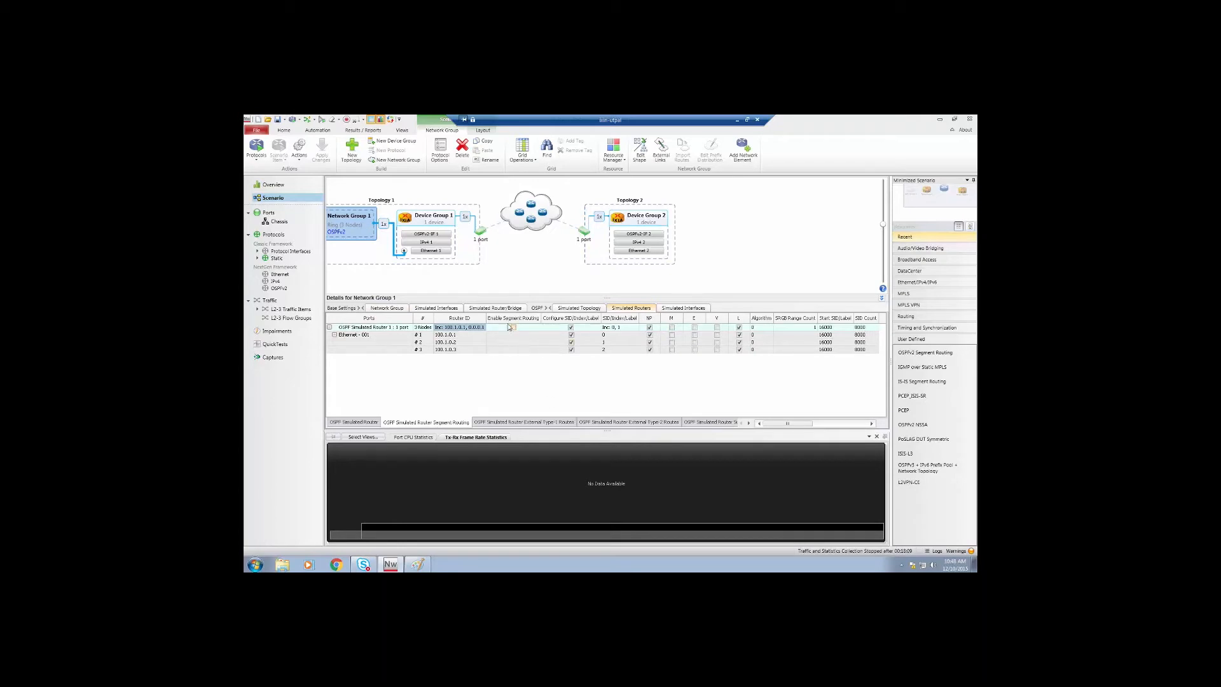
click(513, 327)
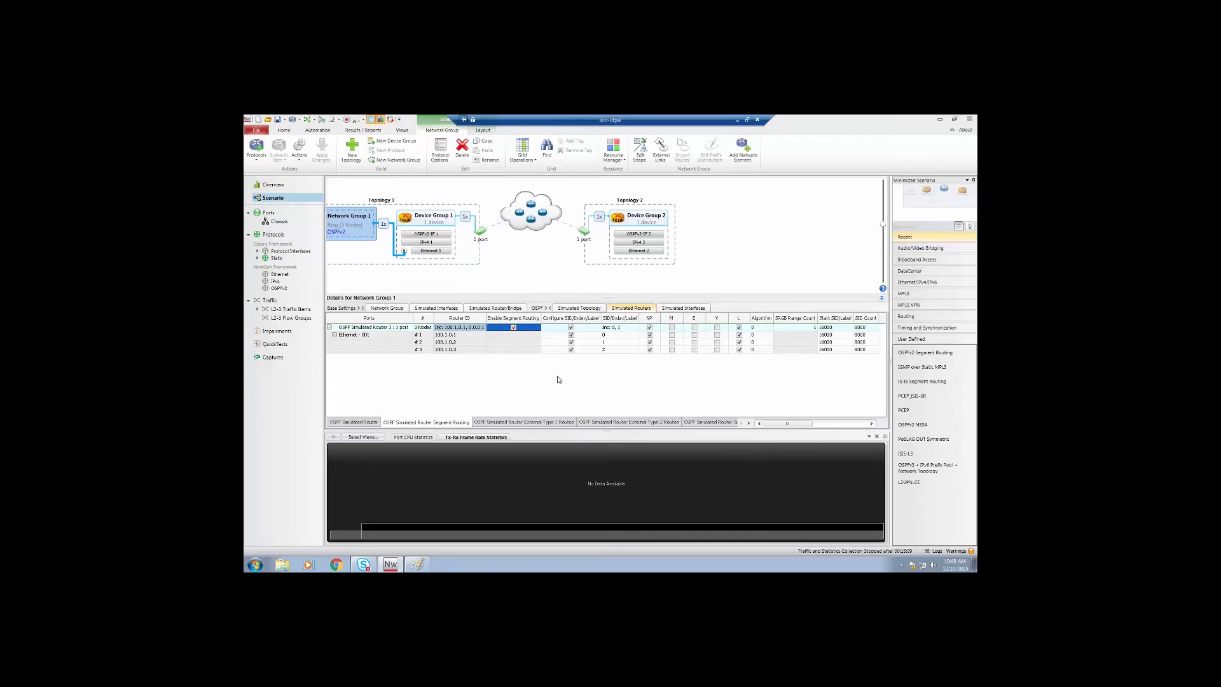
- Check the networks behind the ring in the Paint diagram and activate the External Type-1 routes on Network Group 1's OSPF simulated routers
click(418, 565)
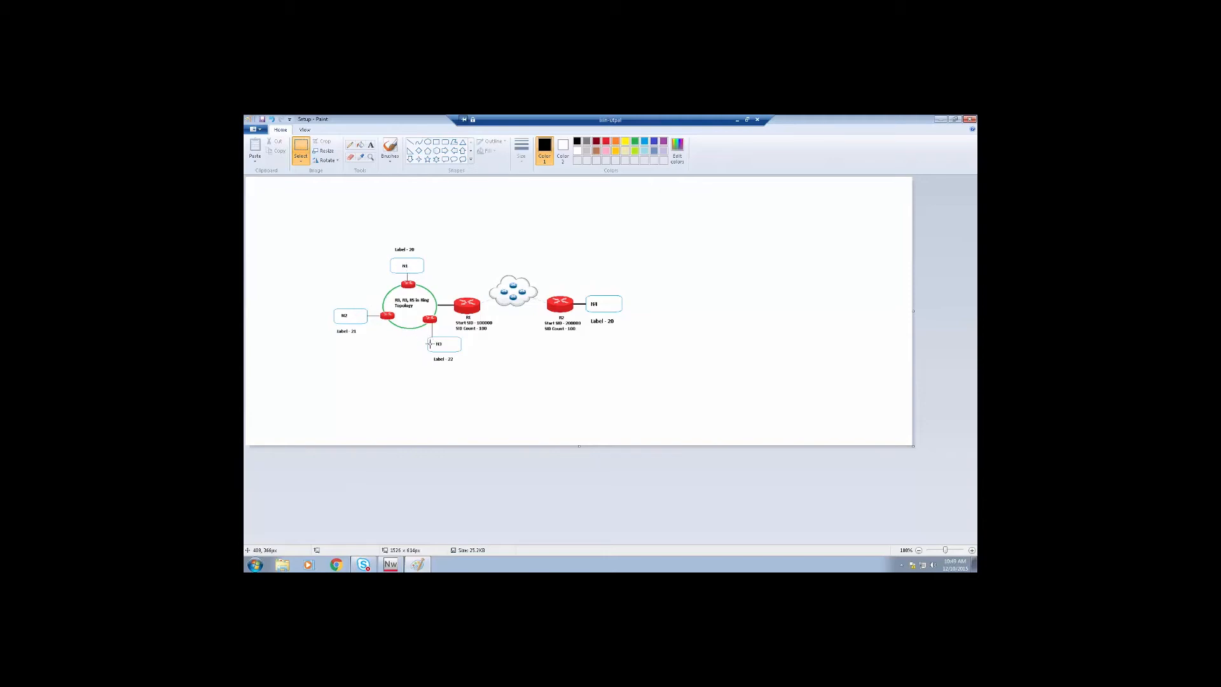
click(398, 565)
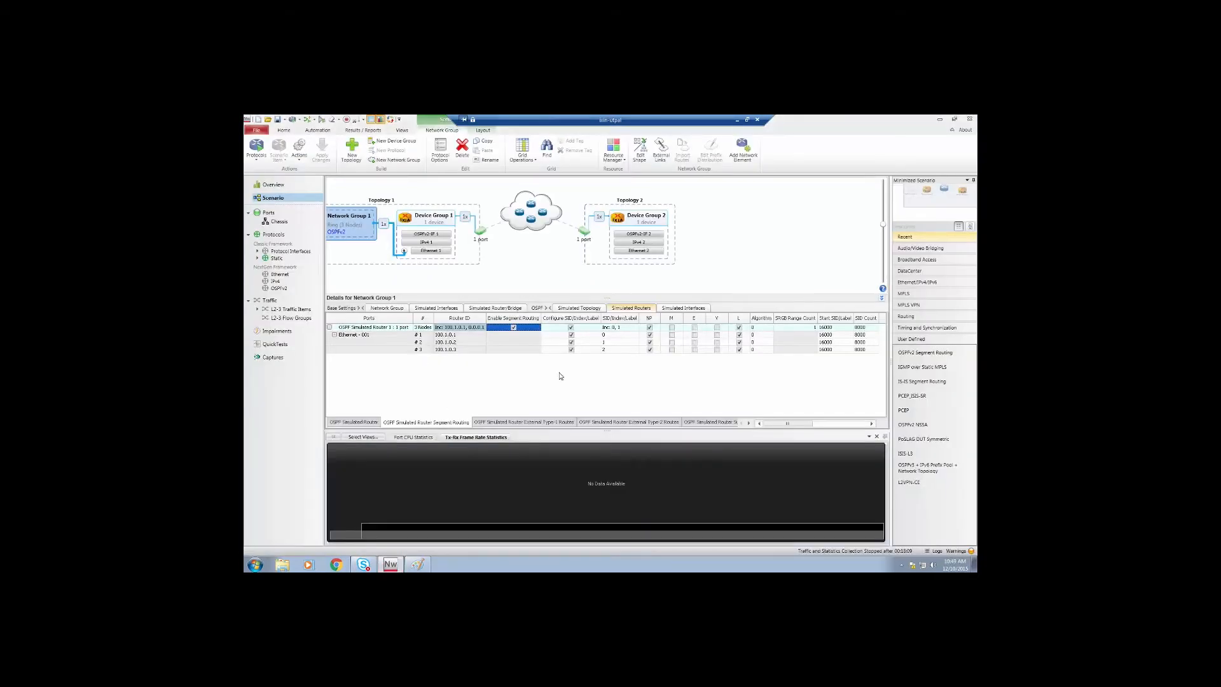
click(510, 422)
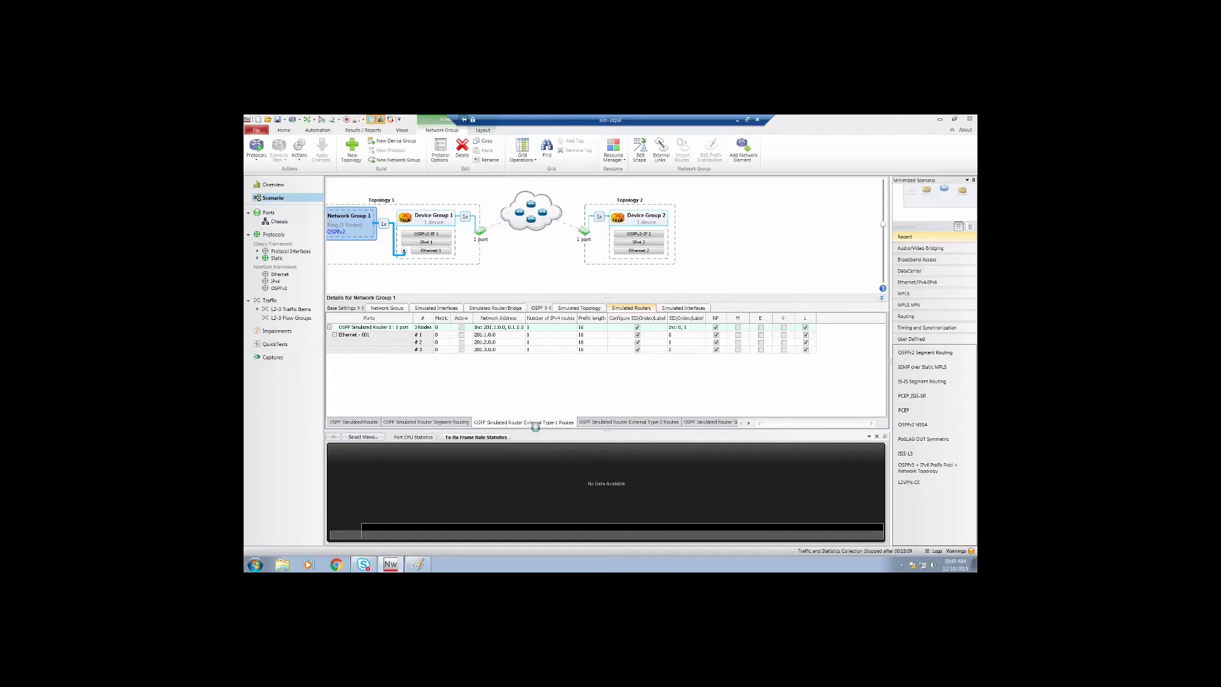
click(630, 424)
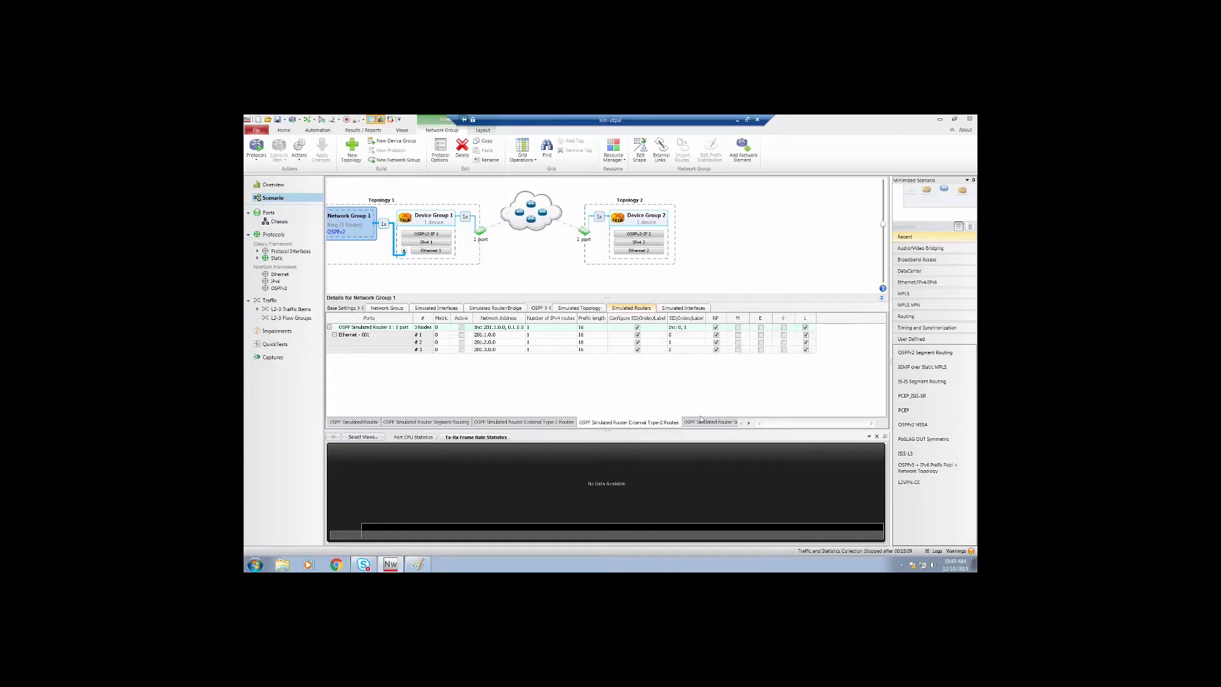
click(702, 424)
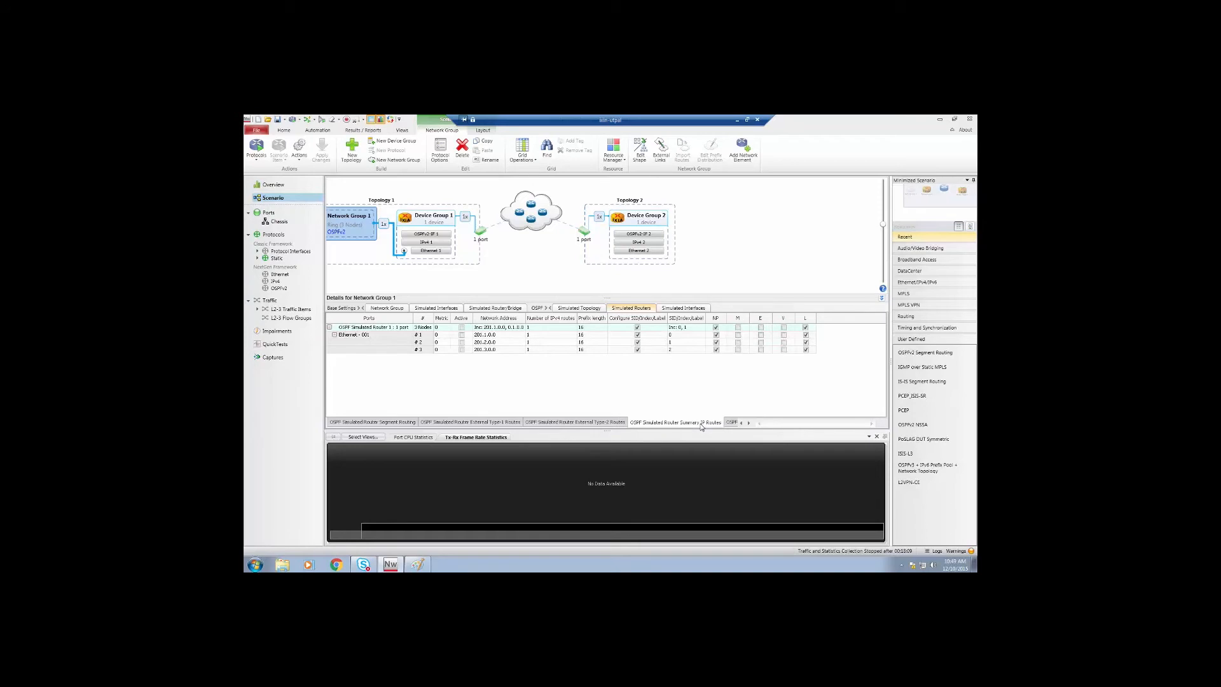
click(471, 422)
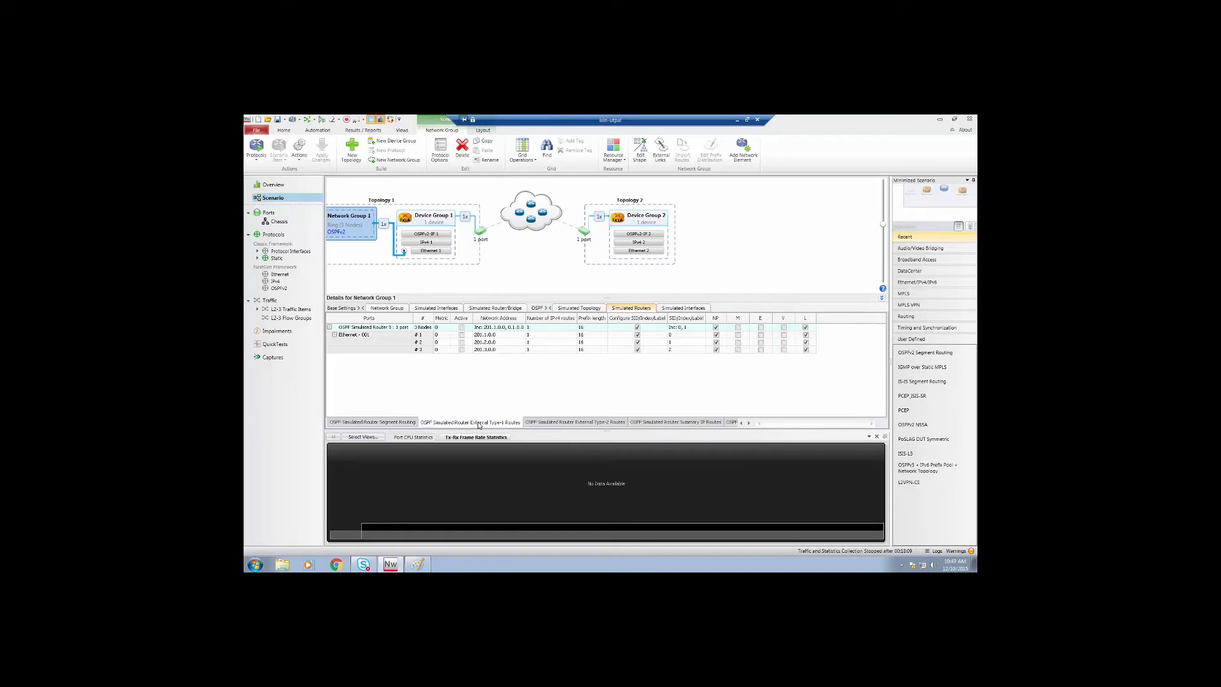
click(463, 328)
click(414, 565)
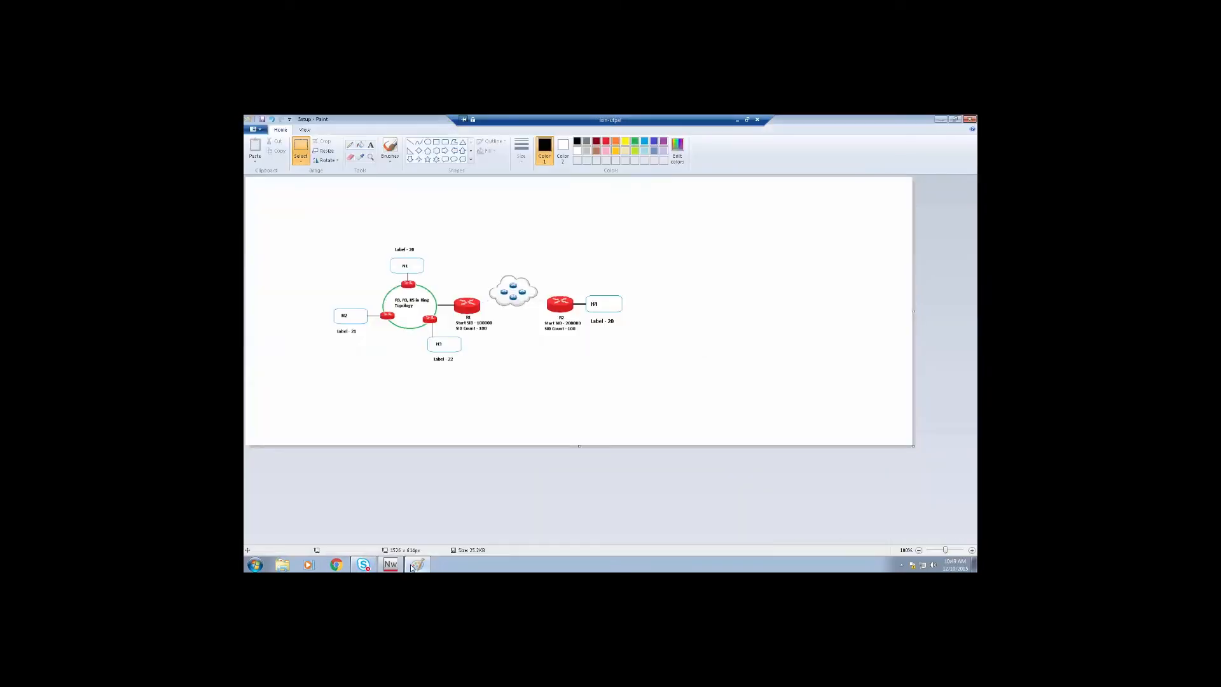
click(412, 566)
click(461, 328)
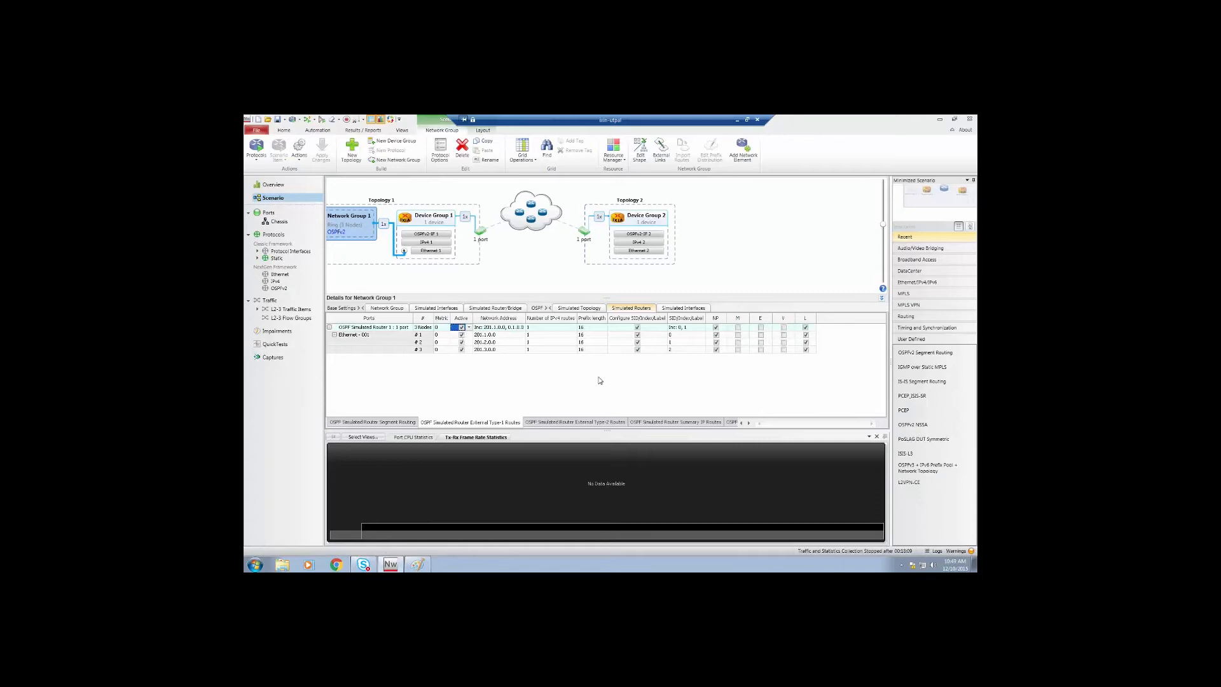
- Set the External Type-1 routes' SID/Index/Label to increment from 20 with step 1, matching the N1 to N3 labels in the Paint diagram
click(693, 330)
click(702, 328)
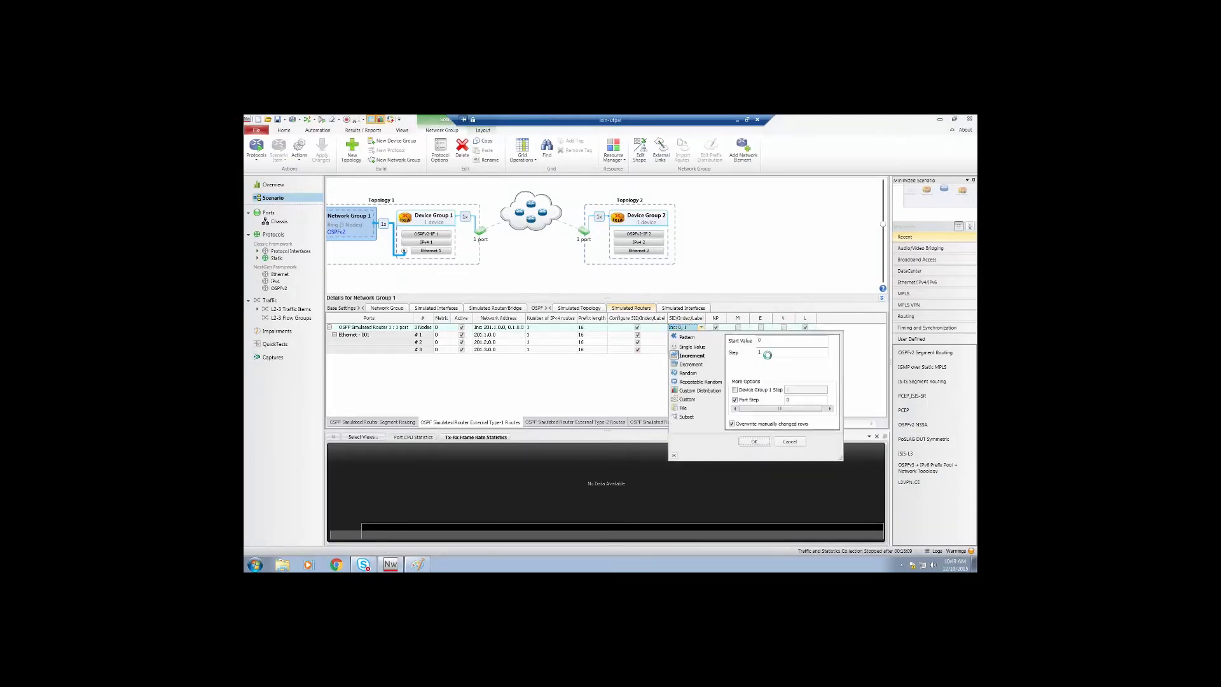
click(417, 564)
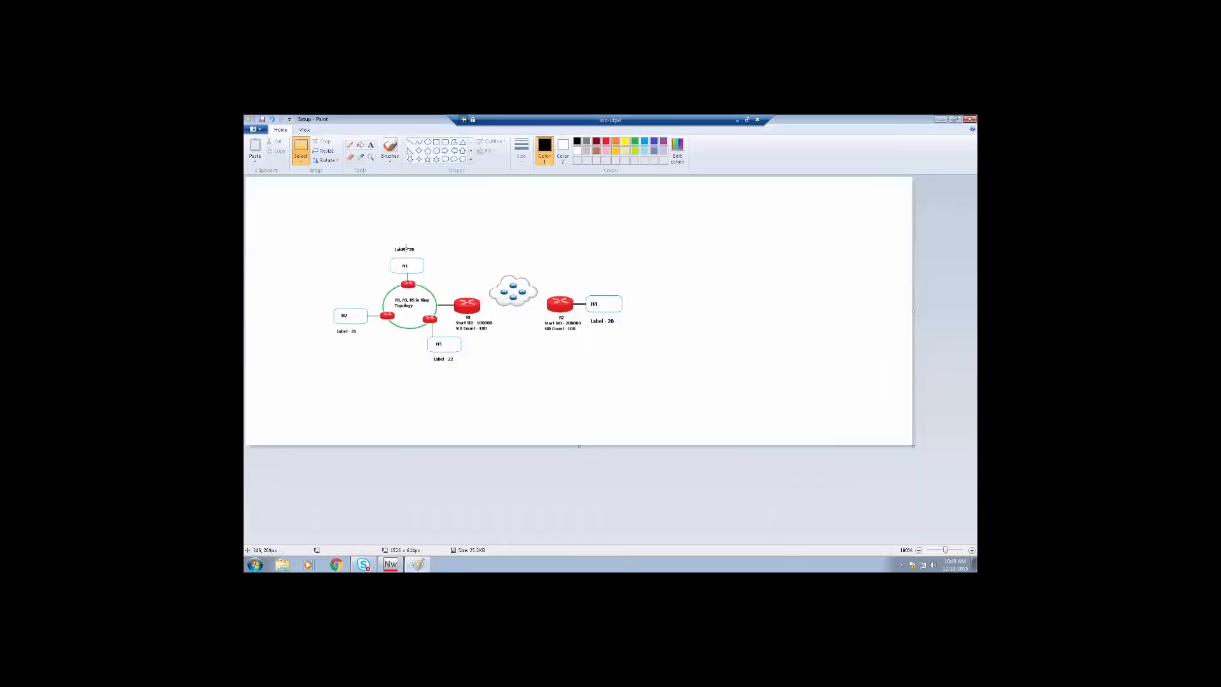
click(390, 563)
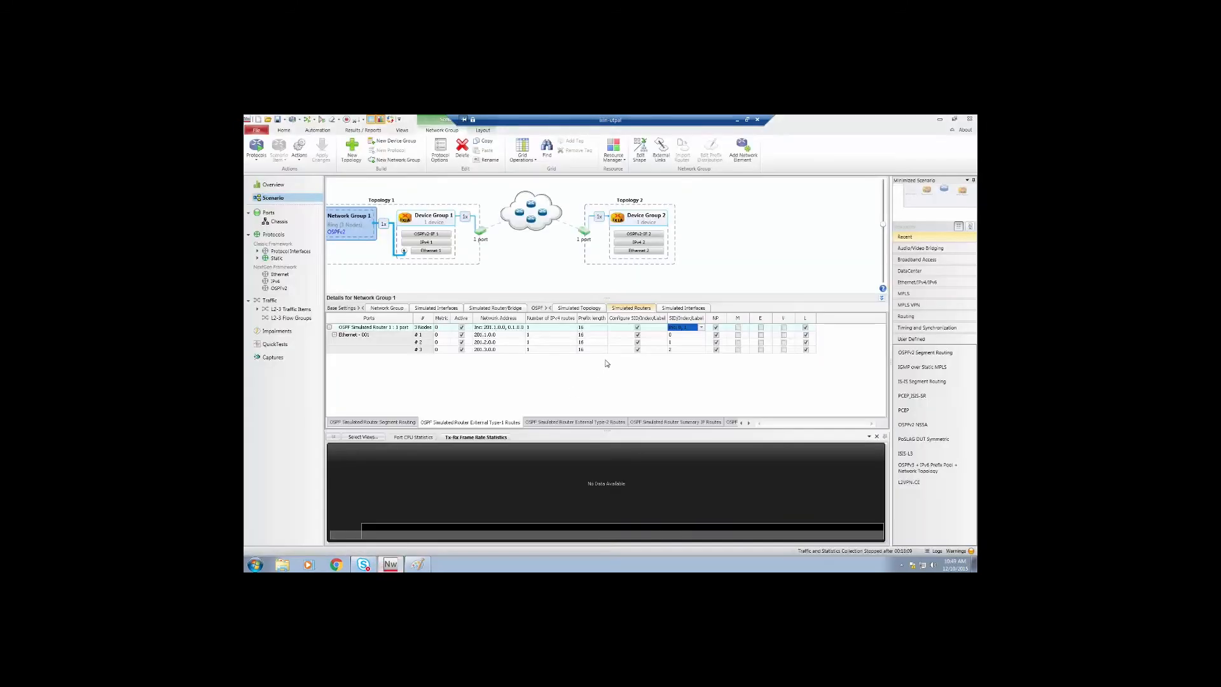
click(701, 327)
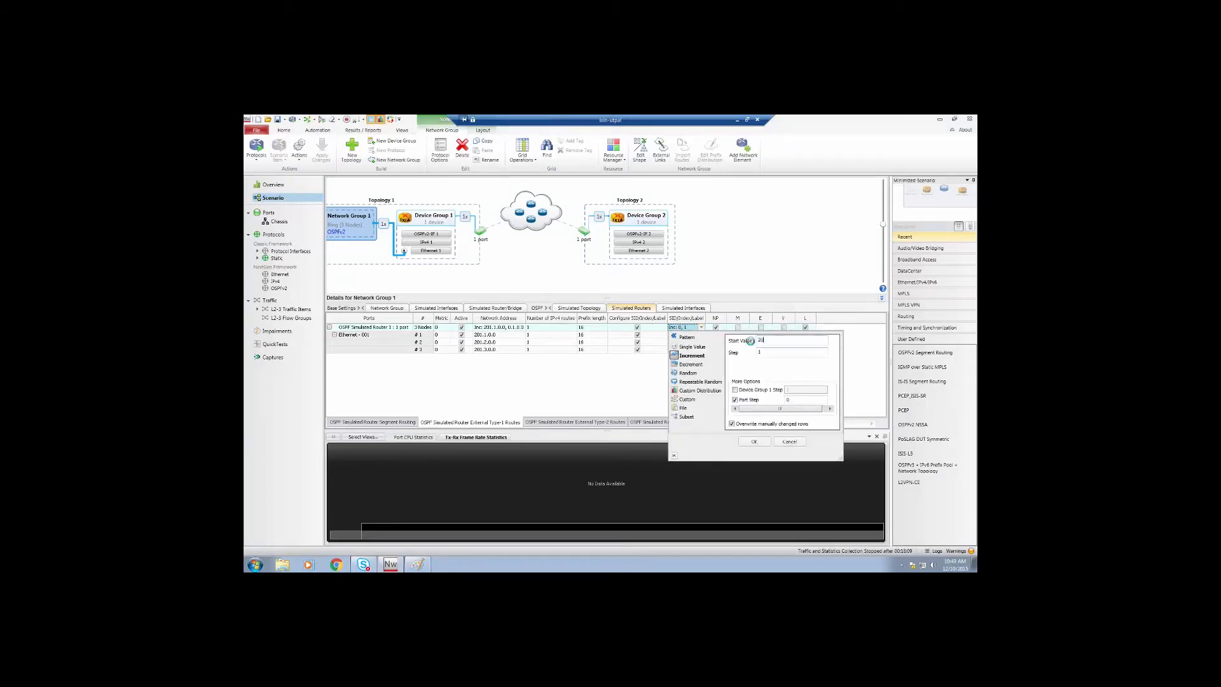
key(Return)
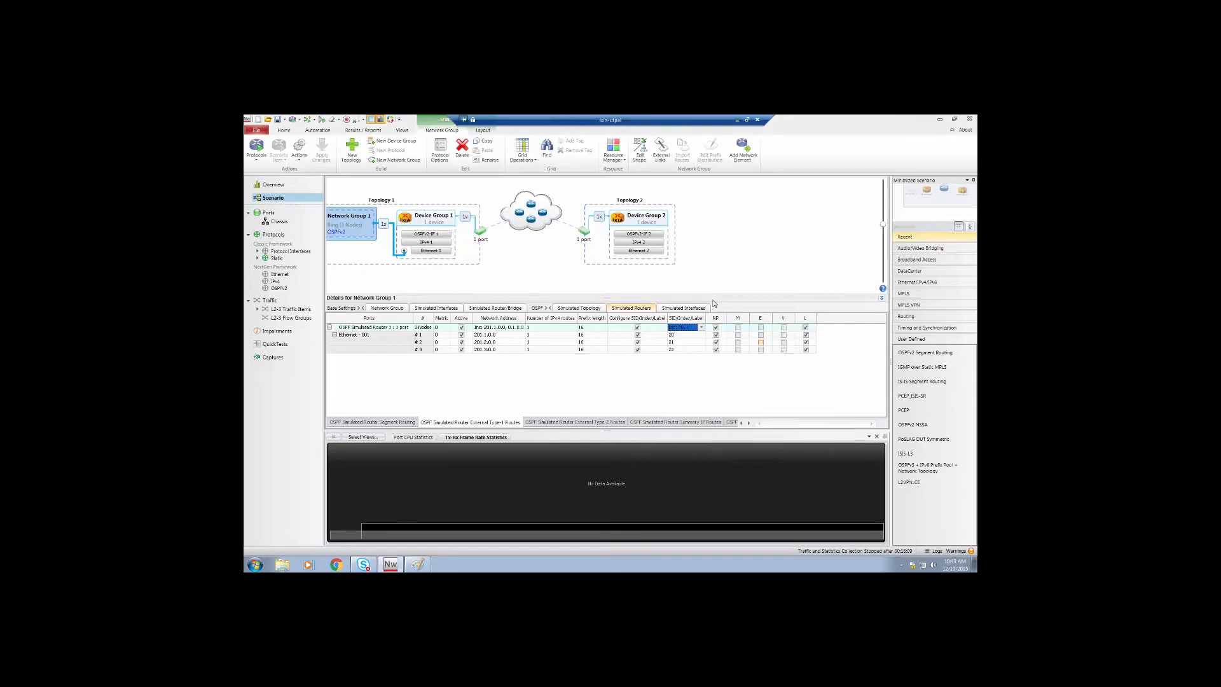
click(425, 566)
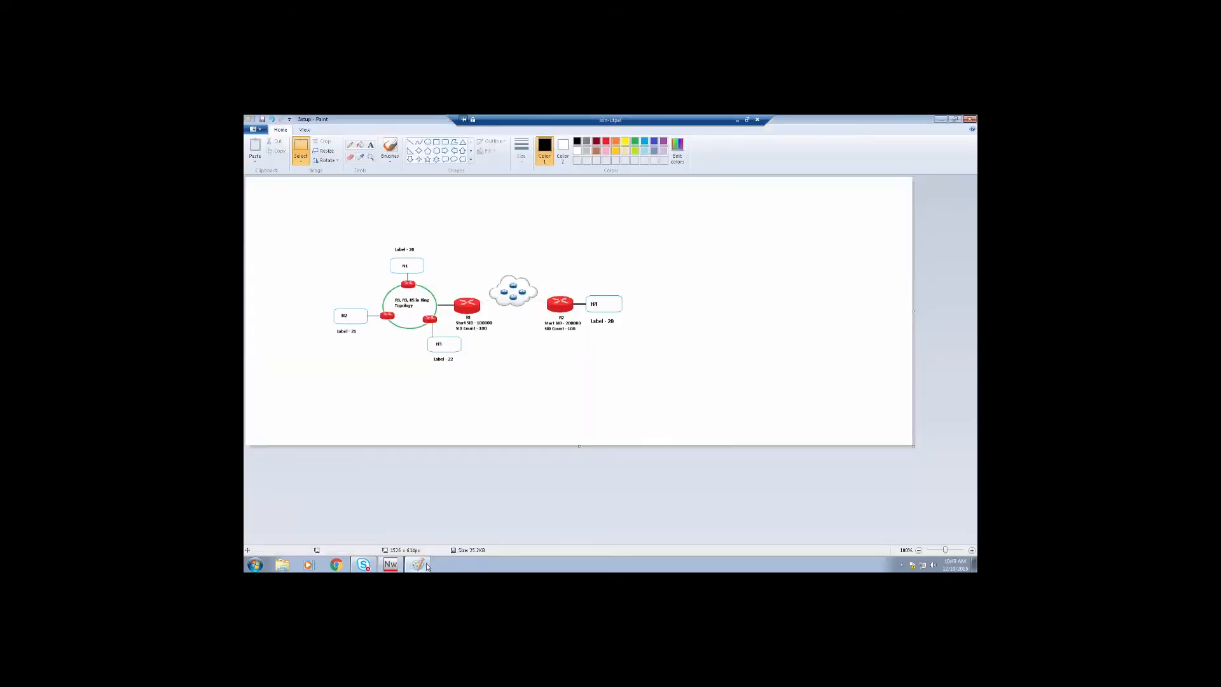
click(426, 565)
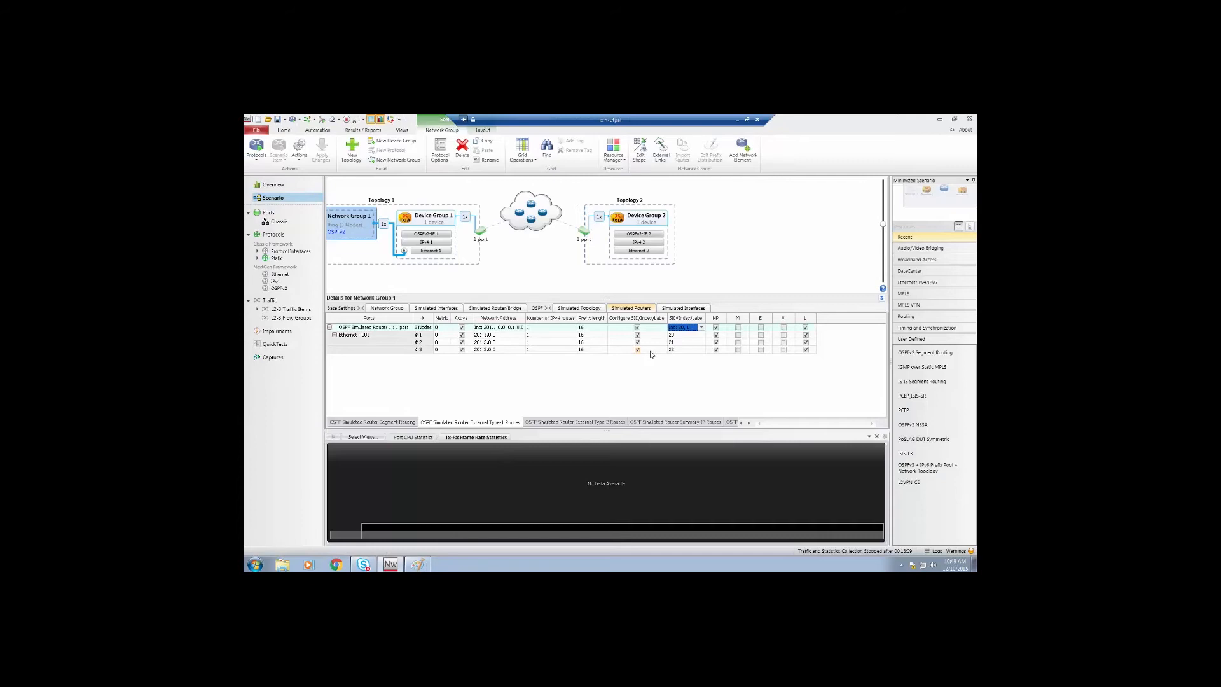
- Activate the Summary IP routes on Network Group 1's simulated routers and set their SID/Index/Label to increment from 25 with step 1
click(567, 422)
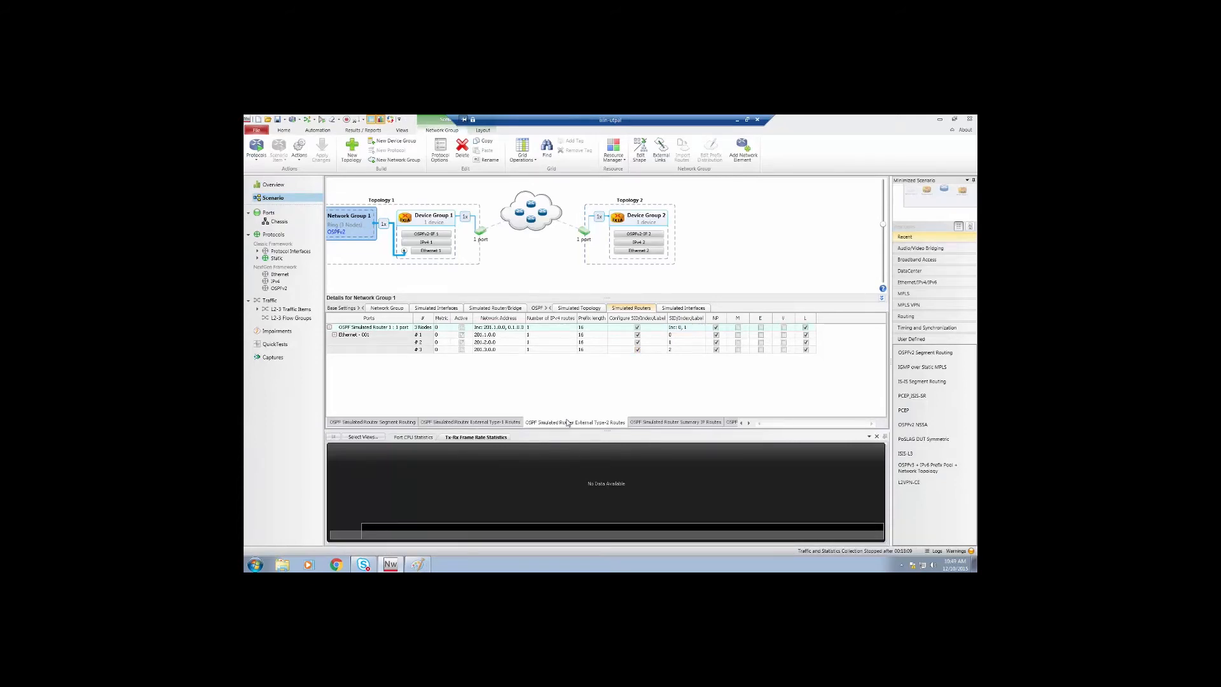
click(674, 424)
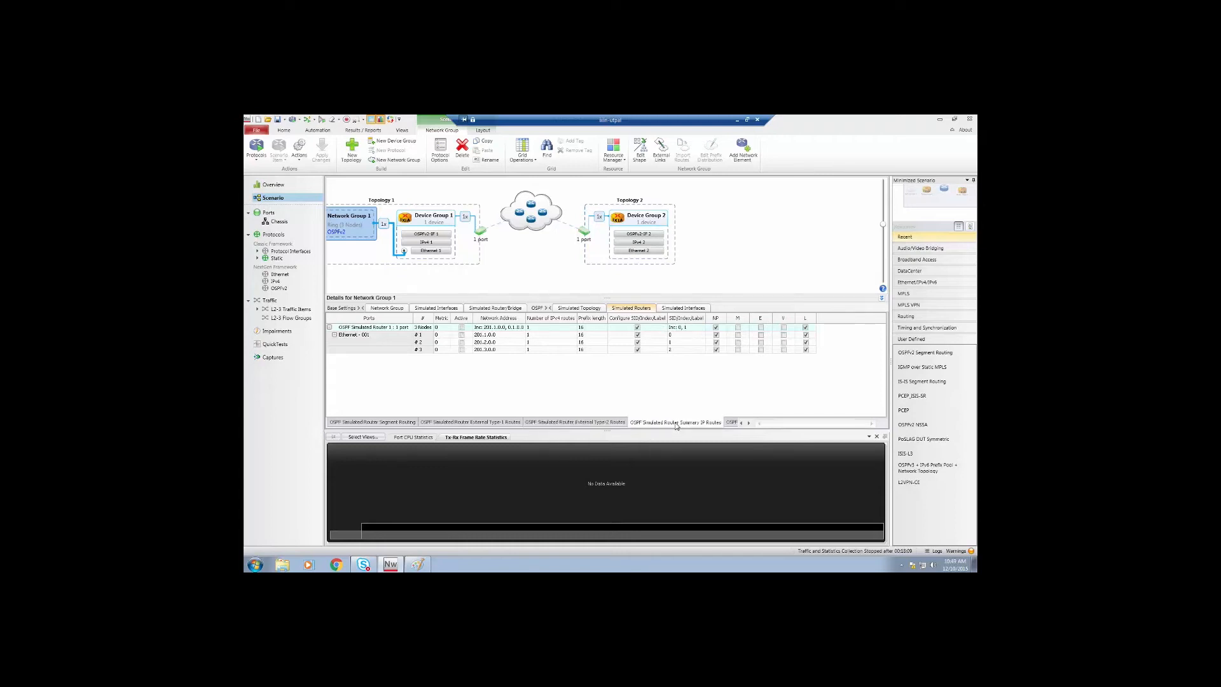
click(461, 328)
click(461, 327)
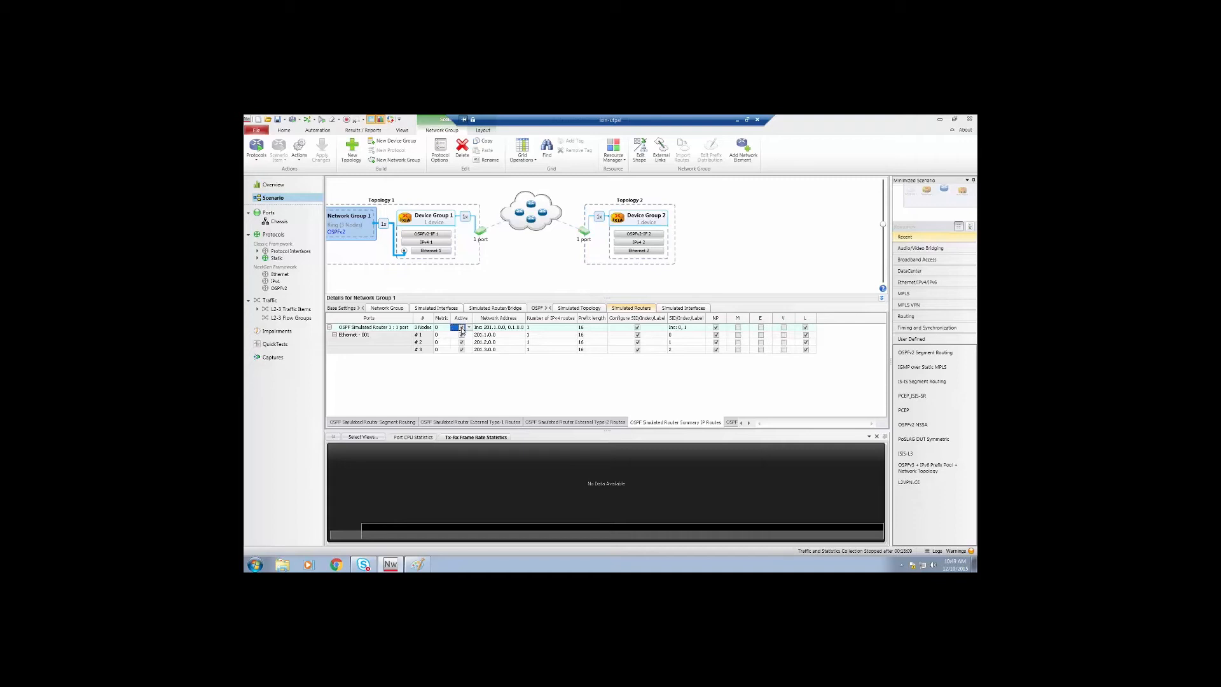
click(696, 328)
click(701, 327)
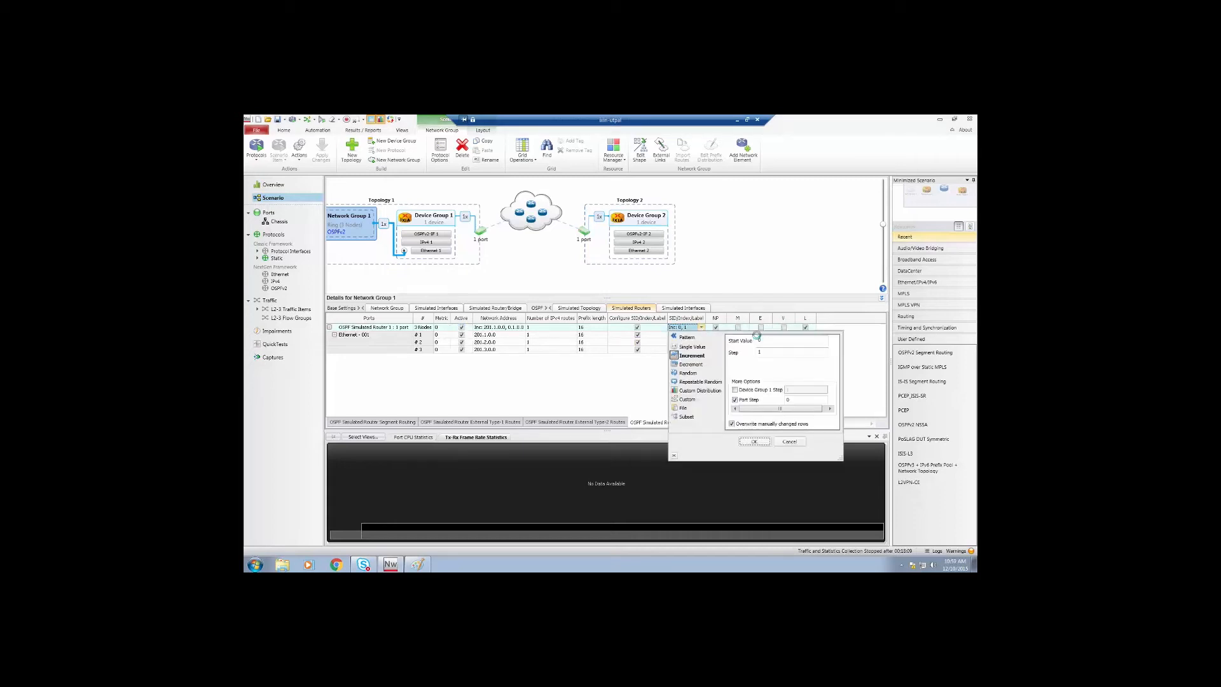
drag(766, 339, 742, 339)
key(Return)
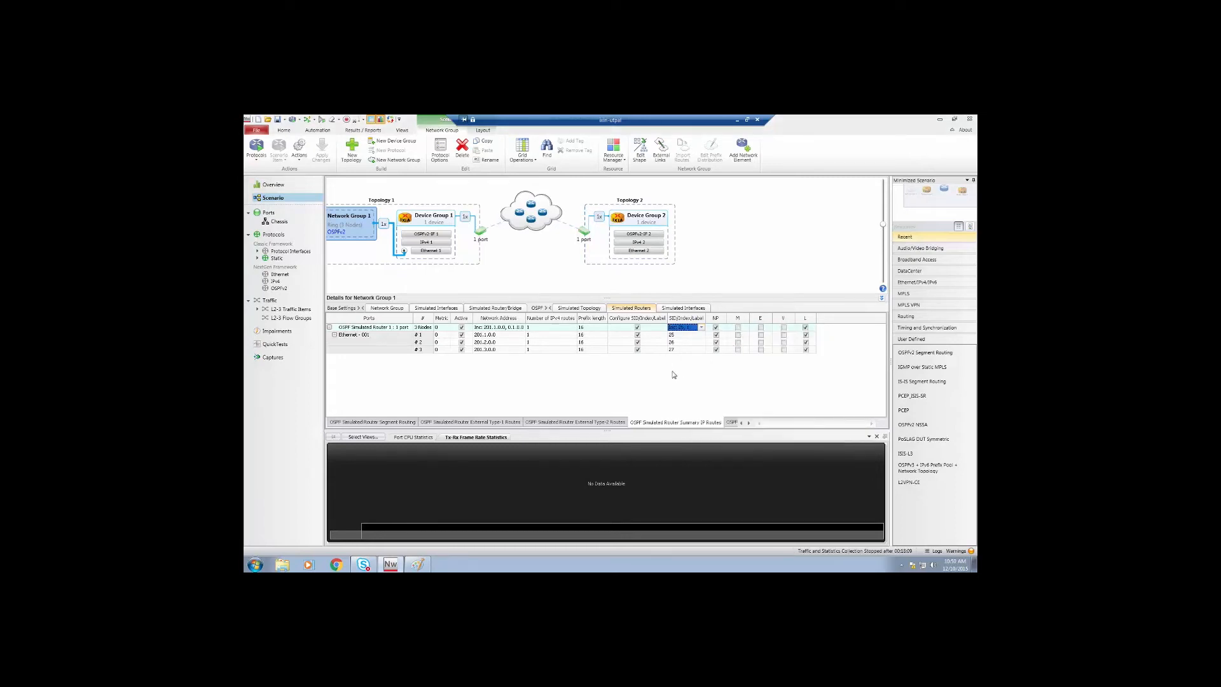
- Enable Adj-SID in the segment routing settings of the OSPFv2 interfaces of Device Group 1 and Device Group 2
click(486, 423)
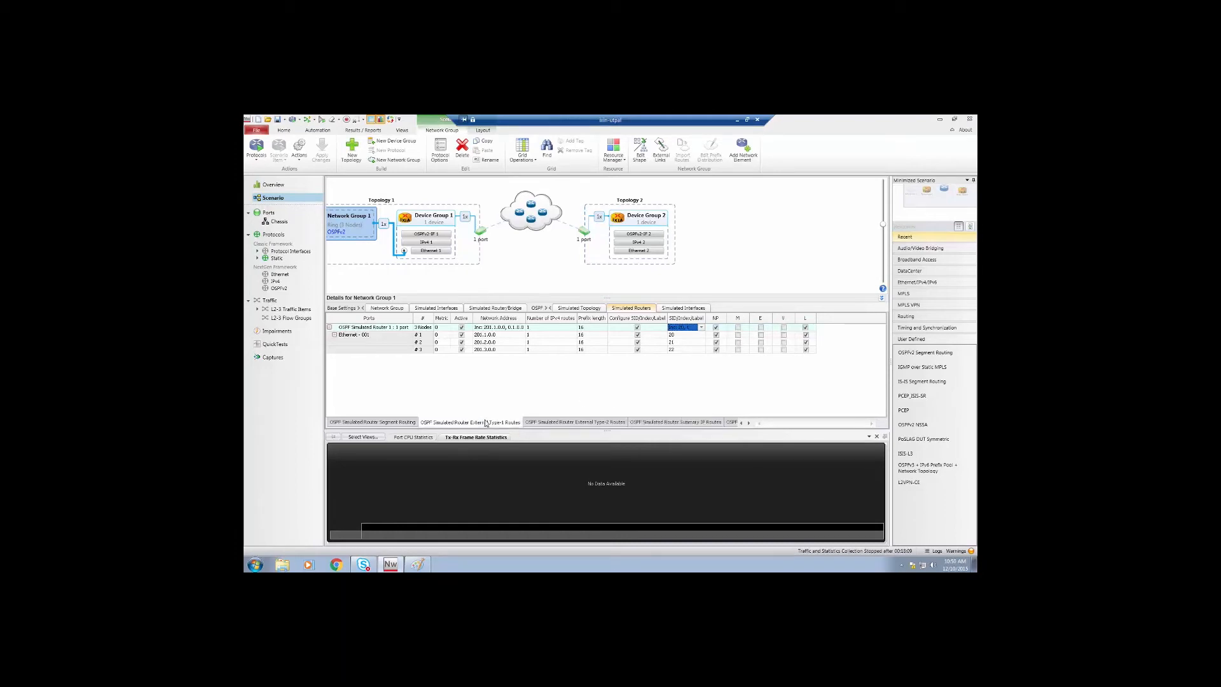
mouse_move(430, 250)
click(431, 219)
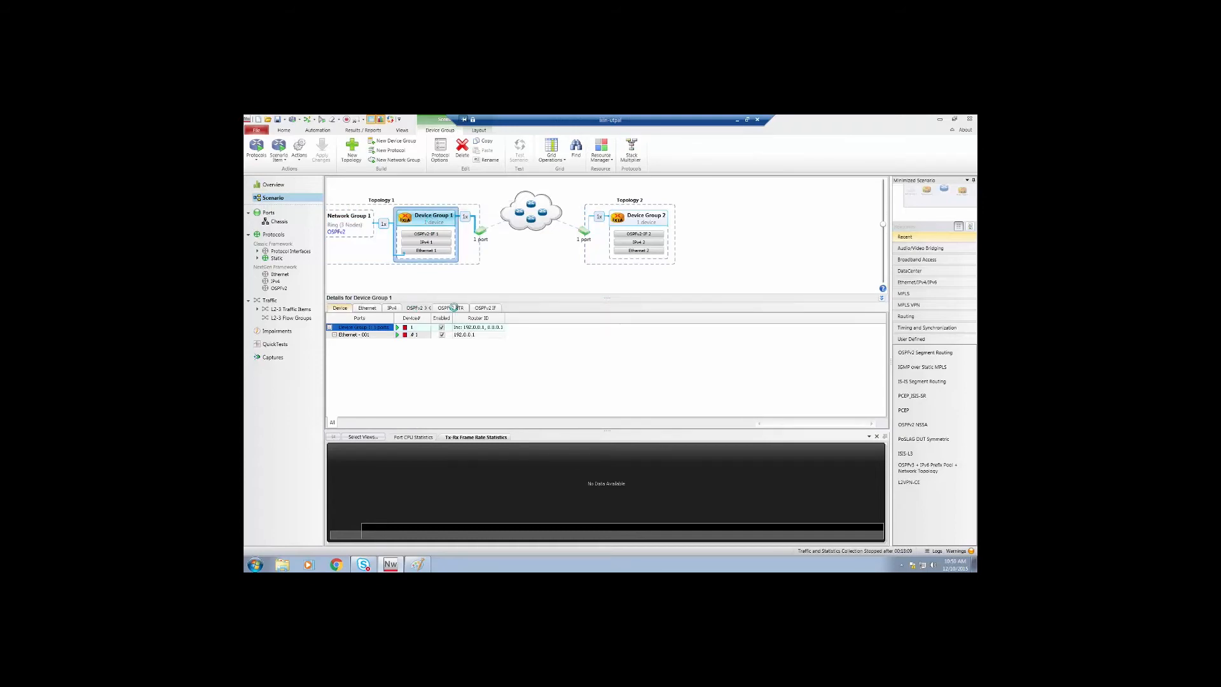
click(453, 307)
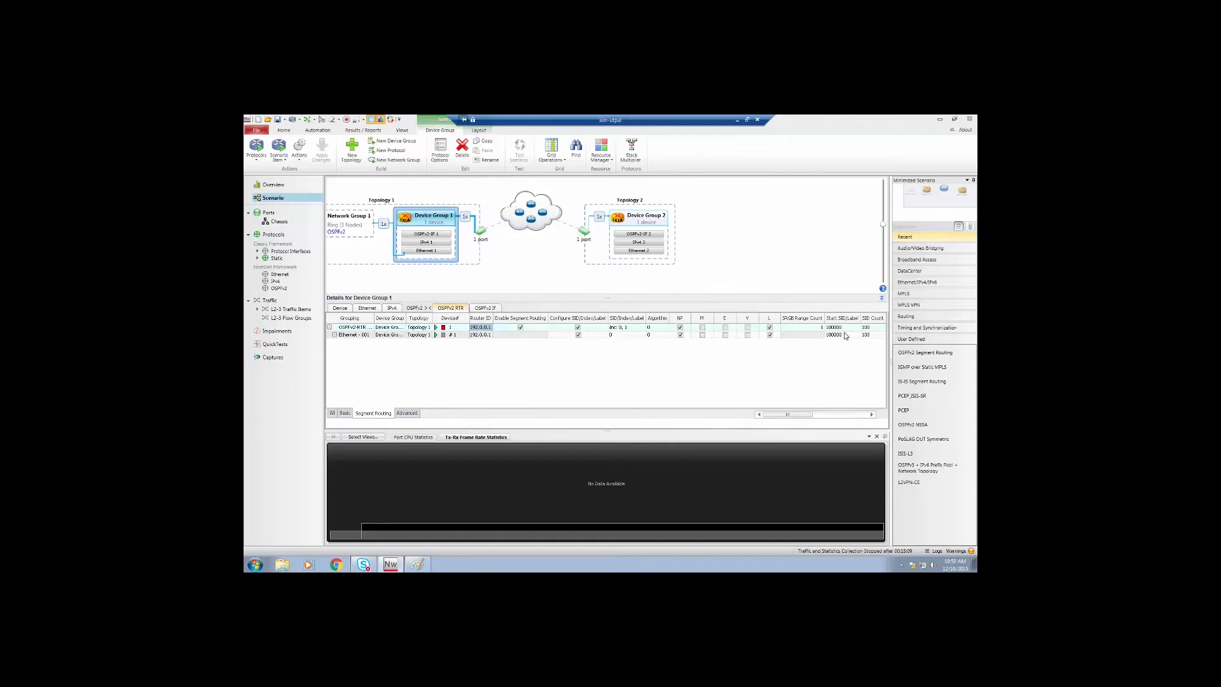
click(485, 308)
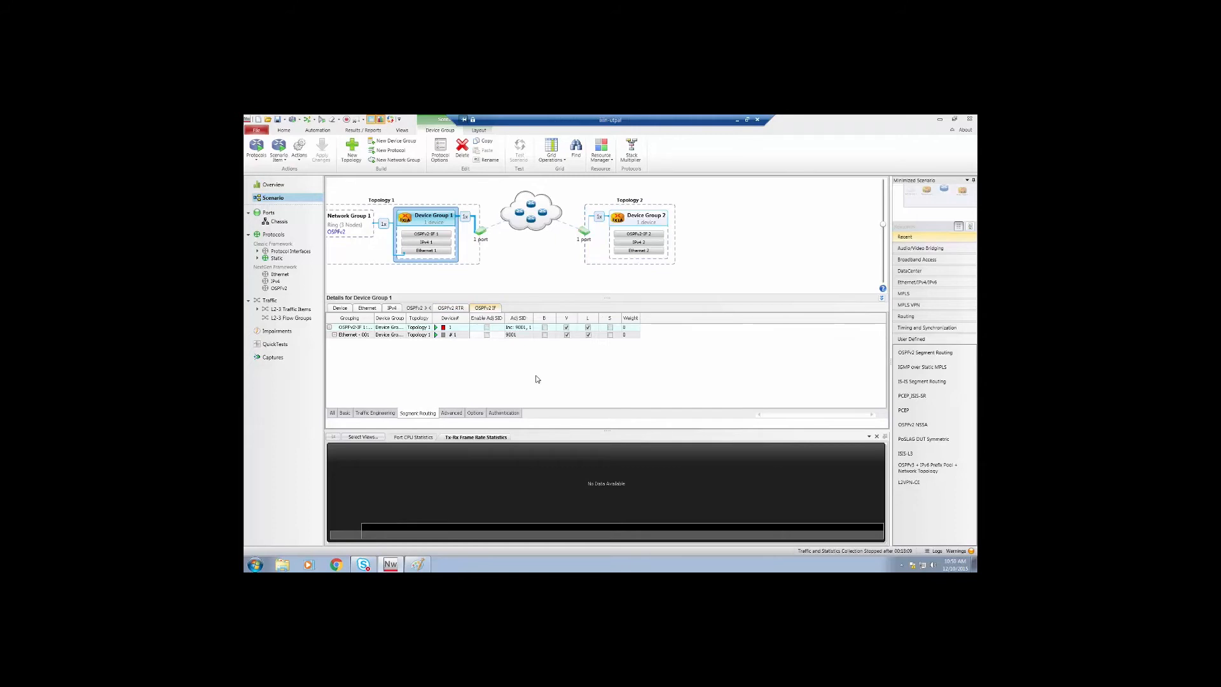
click(486, 328)
click(487, 328)
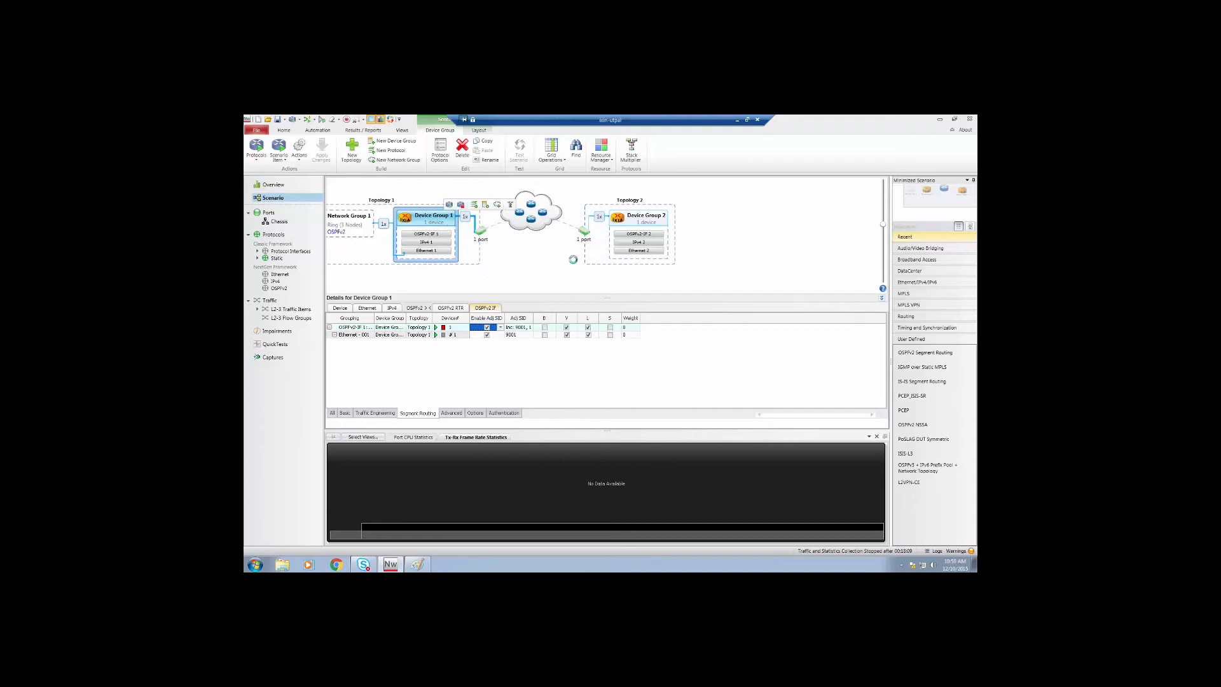
click(638, 219)
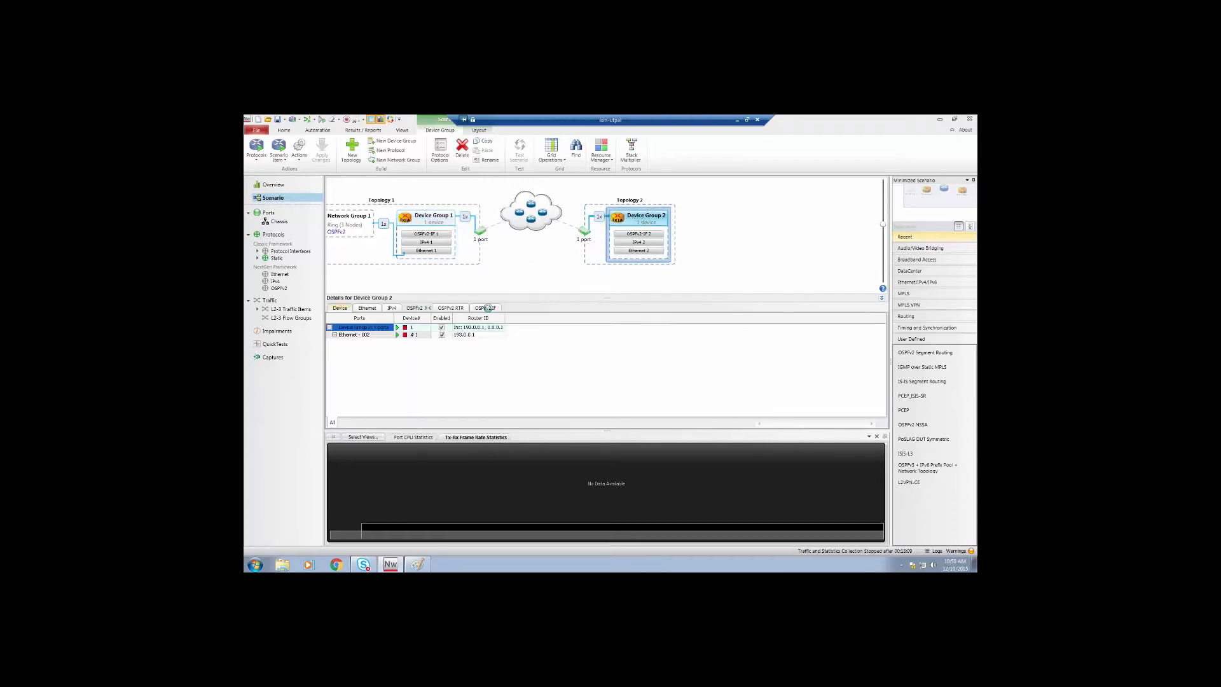
click(487, 308)
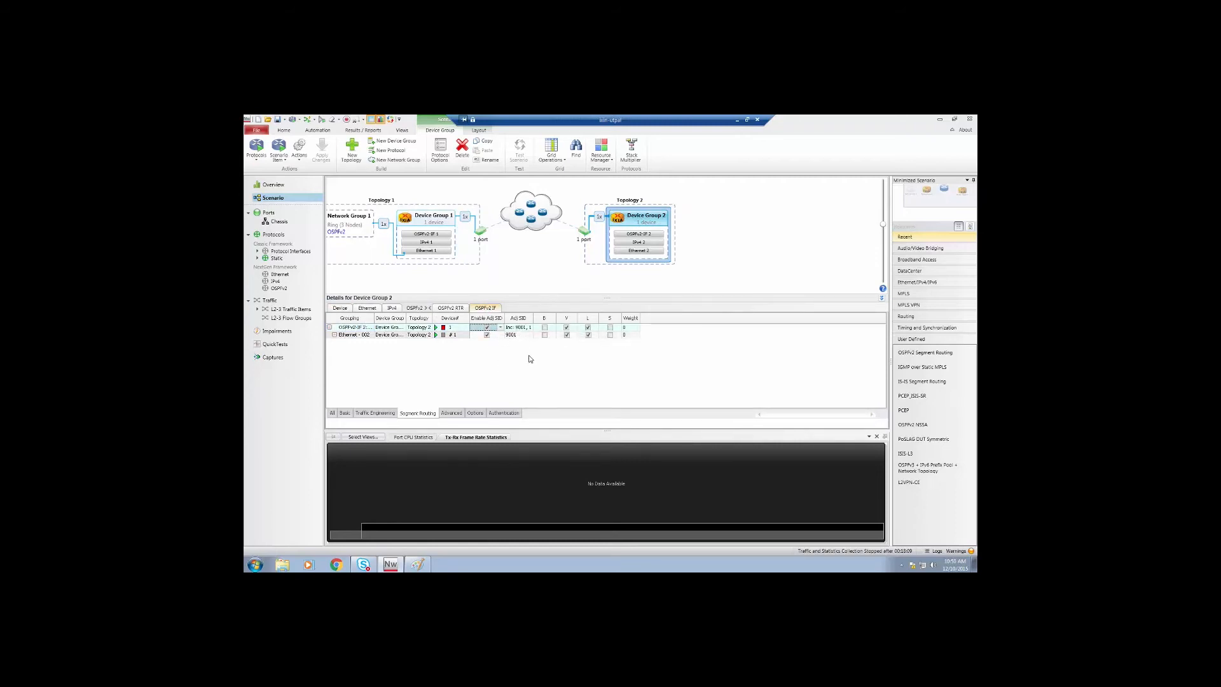
- Check the network behind R2 in the Paint diagram and add a network group with IPv4 Address Pools behind Device Group 2
click(417, 564)
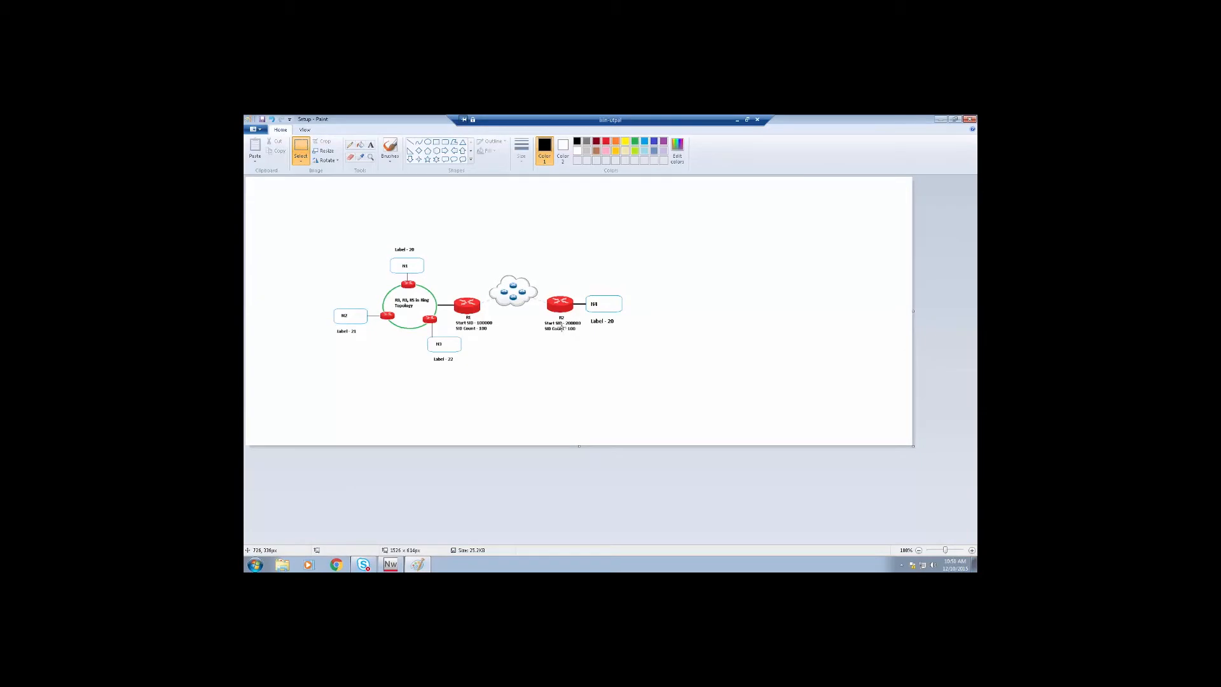
click(400, 567)
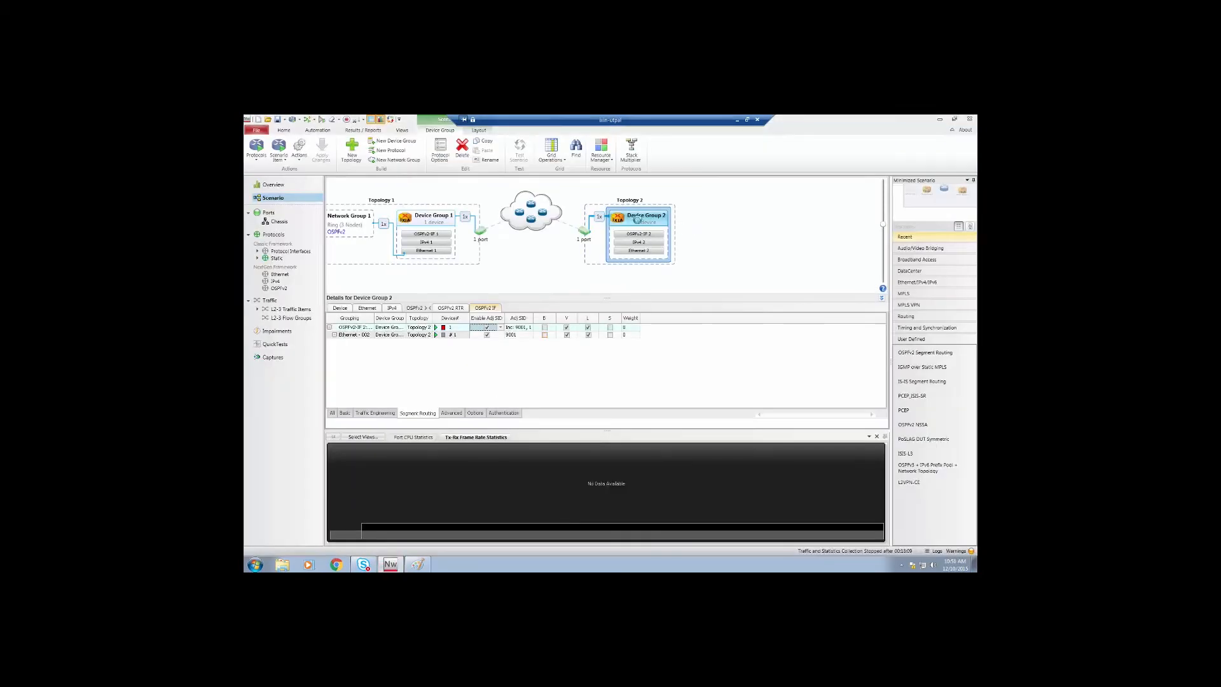
click(703, 204)
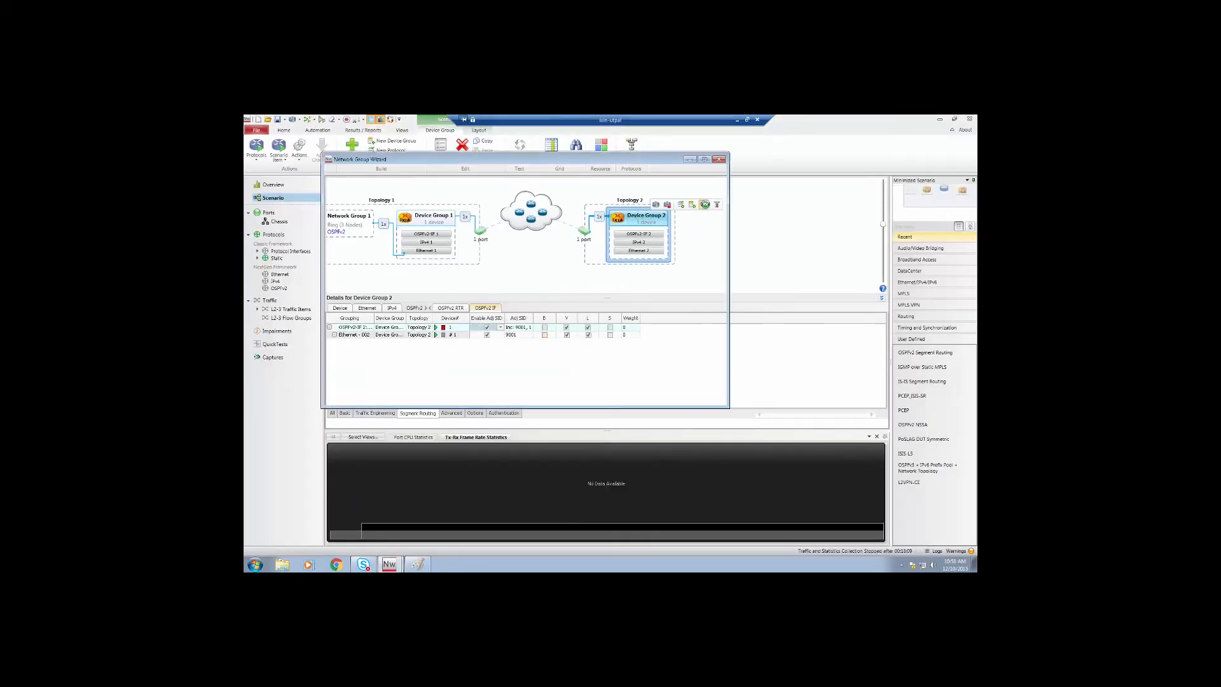
click(419, 190)
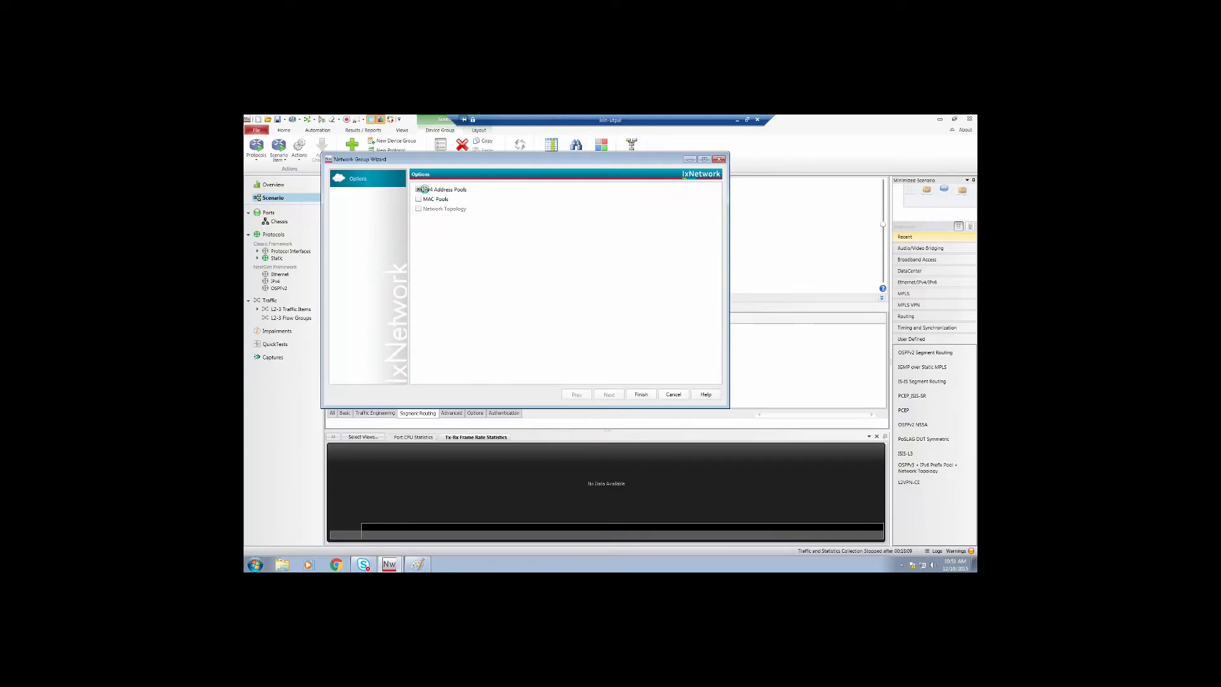
click(642, 394)
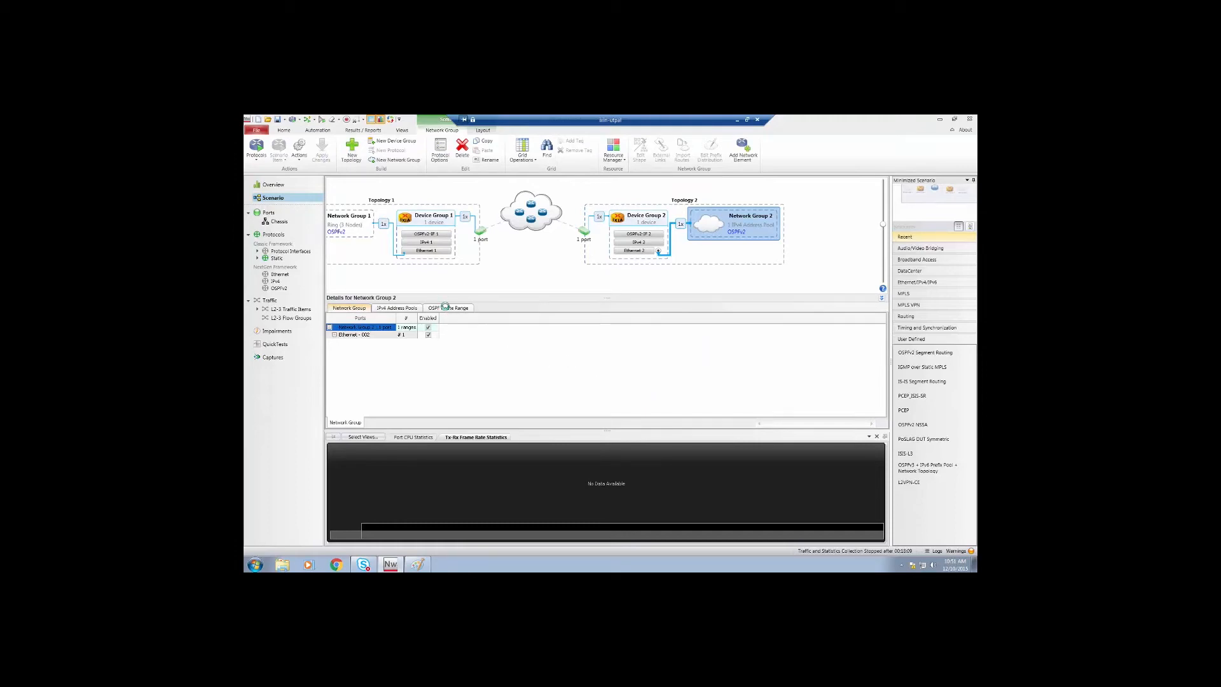
- Set the SID/Index/Label of Network Group 2's OSPF route range to 20, matching the N4 label in the Paint diagram
click(445, 307)
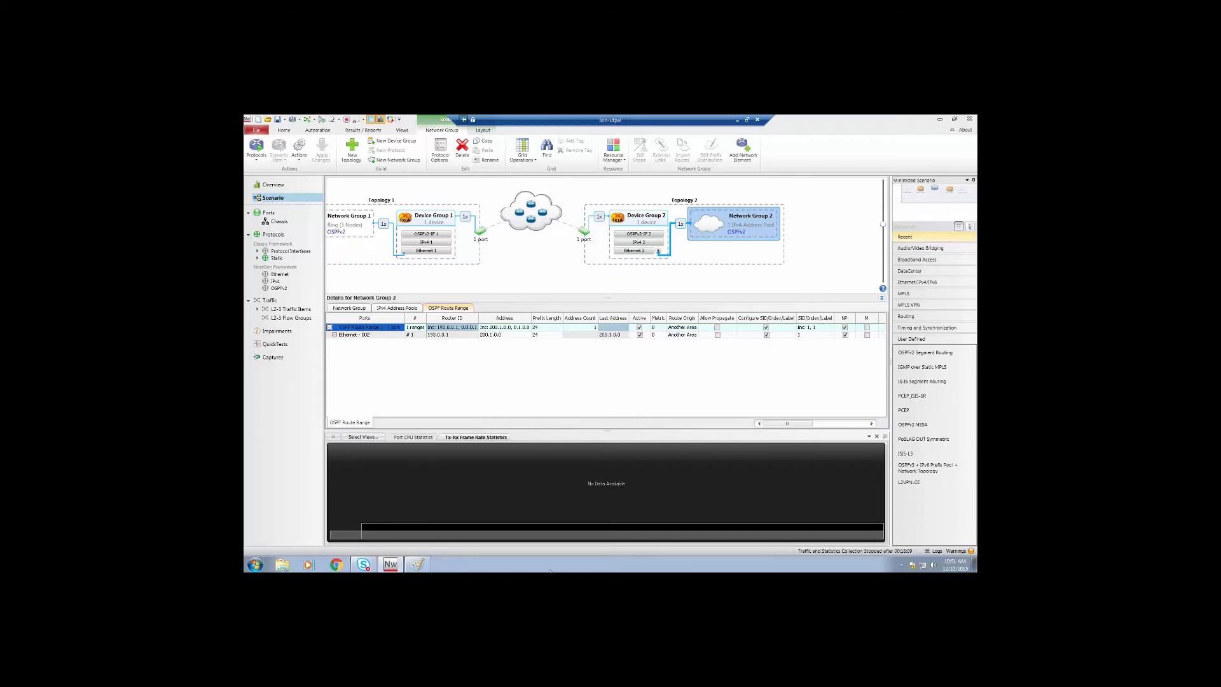
click(418, 565)
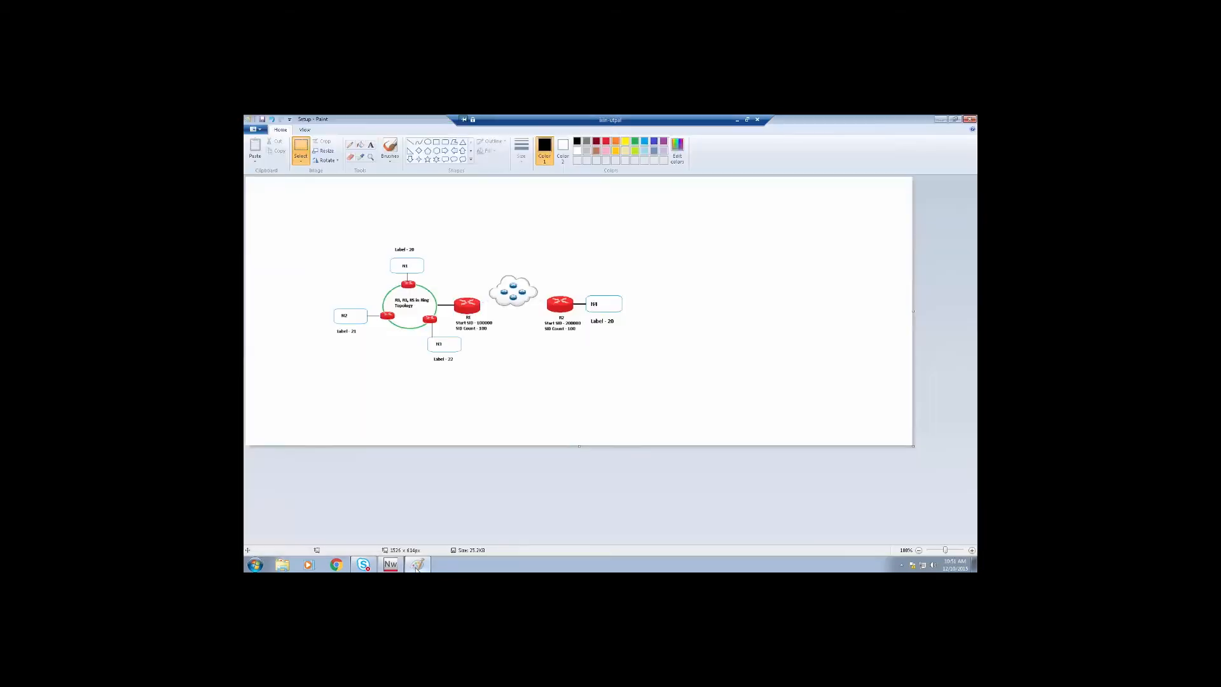
click(418, 565)
click(816, 328)
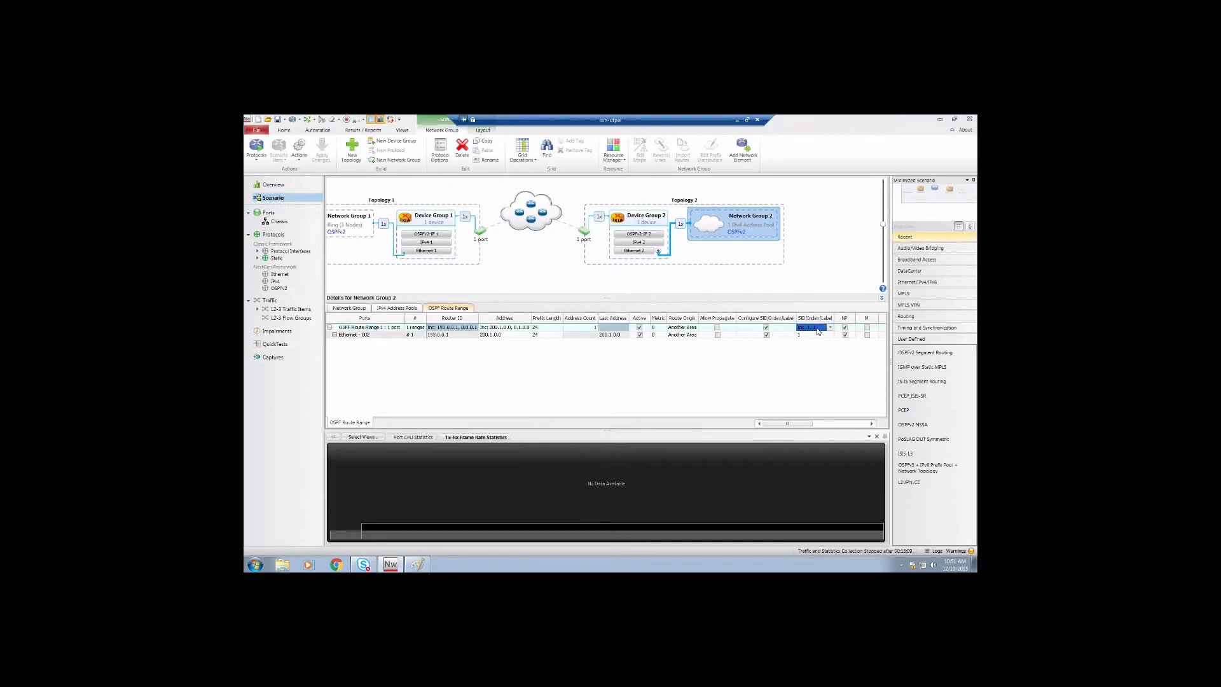
text(20)
key(Return)
click(417, 564)
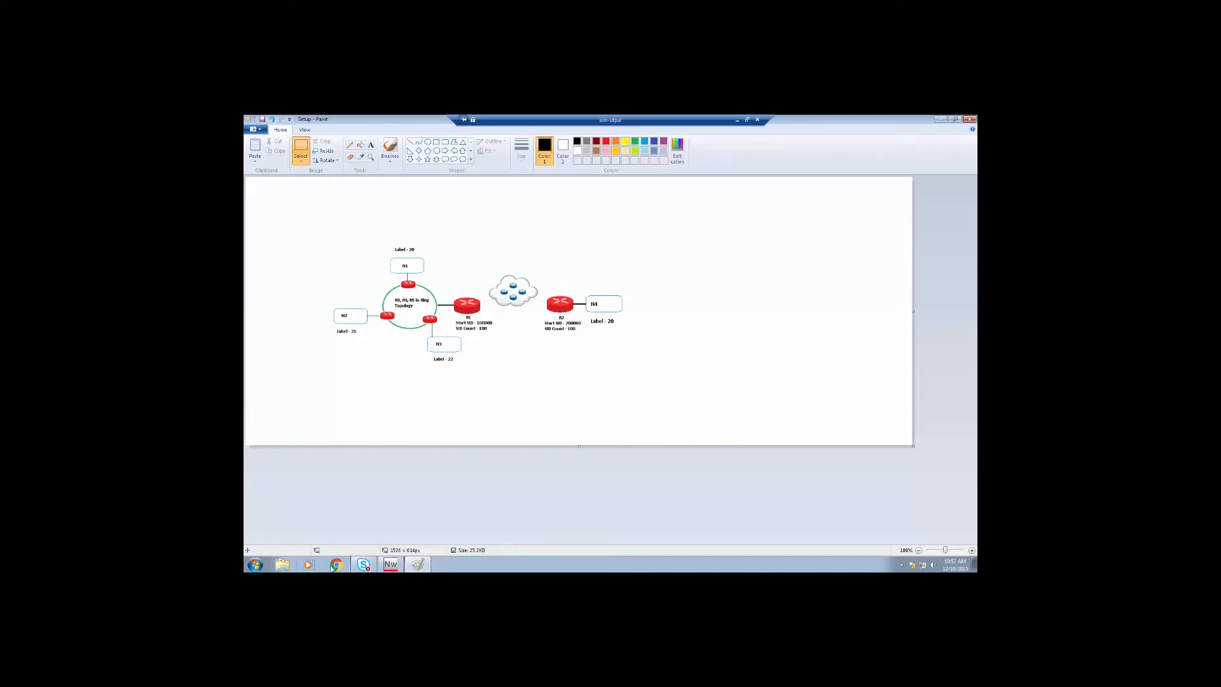
click(390, 563)
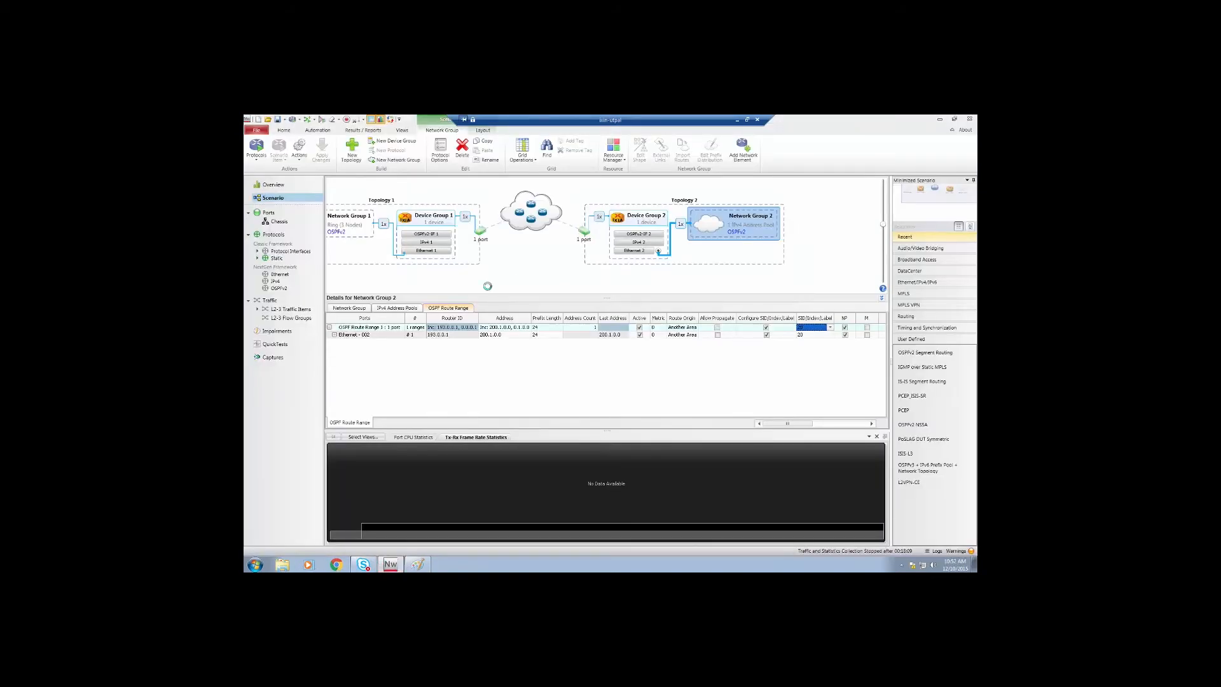
- Disable Discard Learned LSAs in the basic settings of the OSPFv2 routers of Device Group 1 and Device Group 2
drag(882, 224, 882, 214)
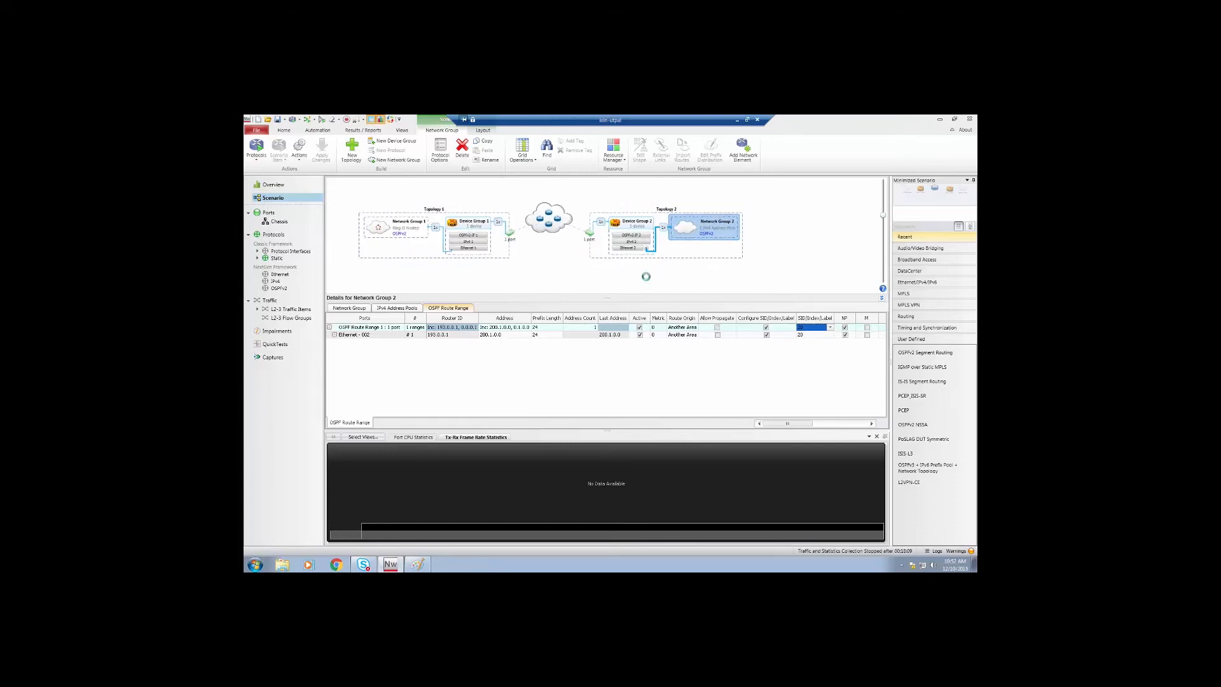
mouse_move(704, 224)
click(447, 277)
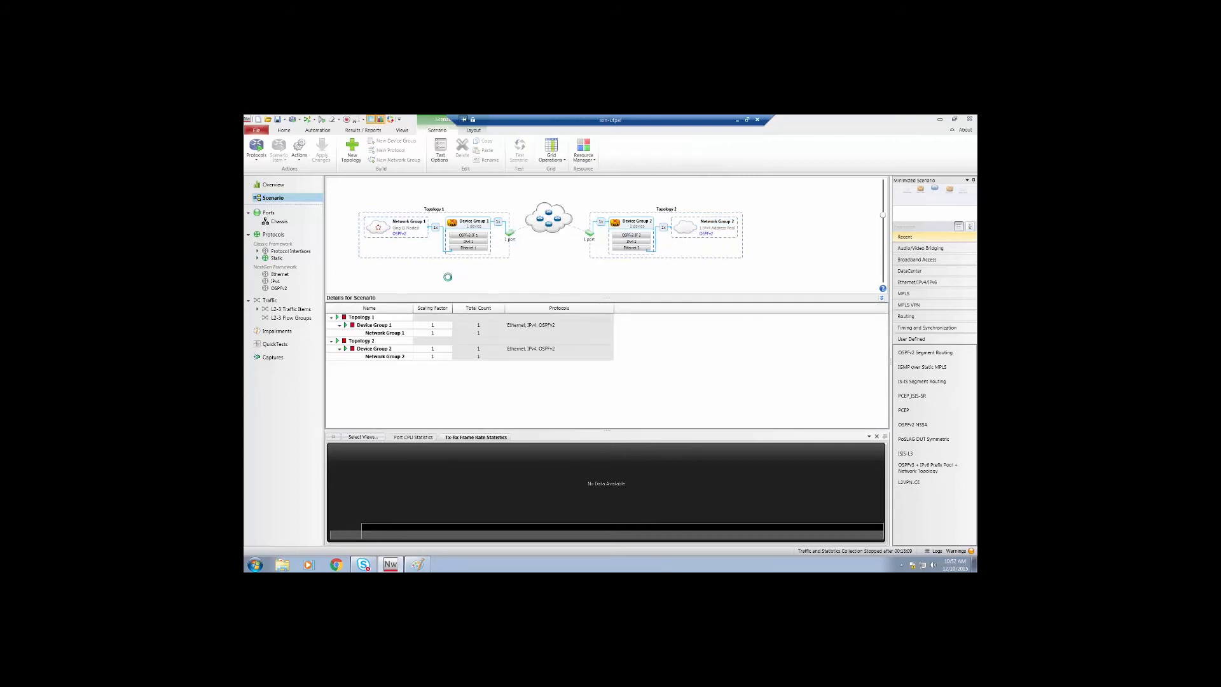
click(461, 235)
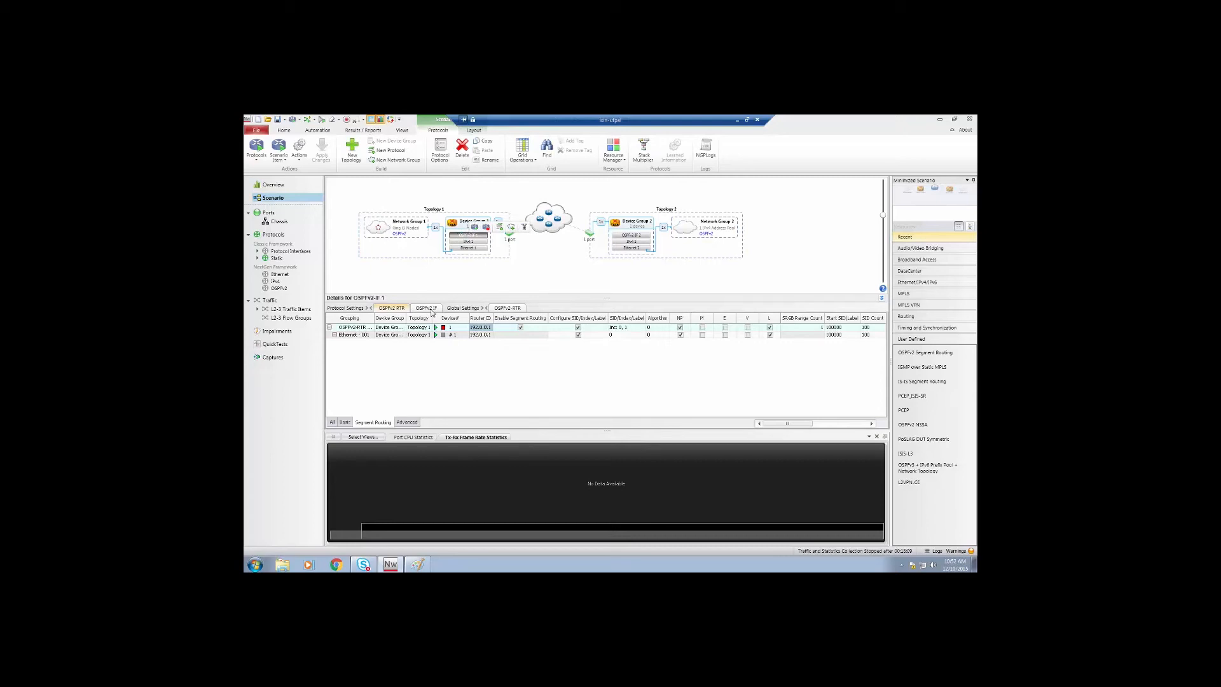
click(515, 308)
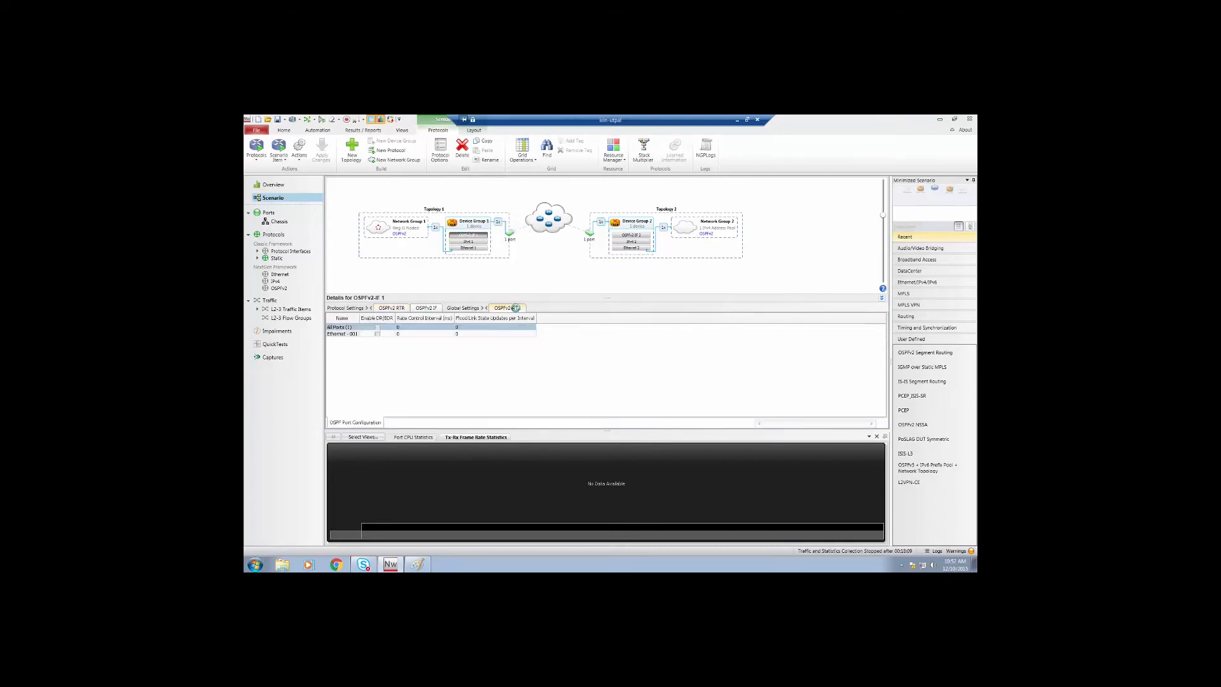
click(397, 307)
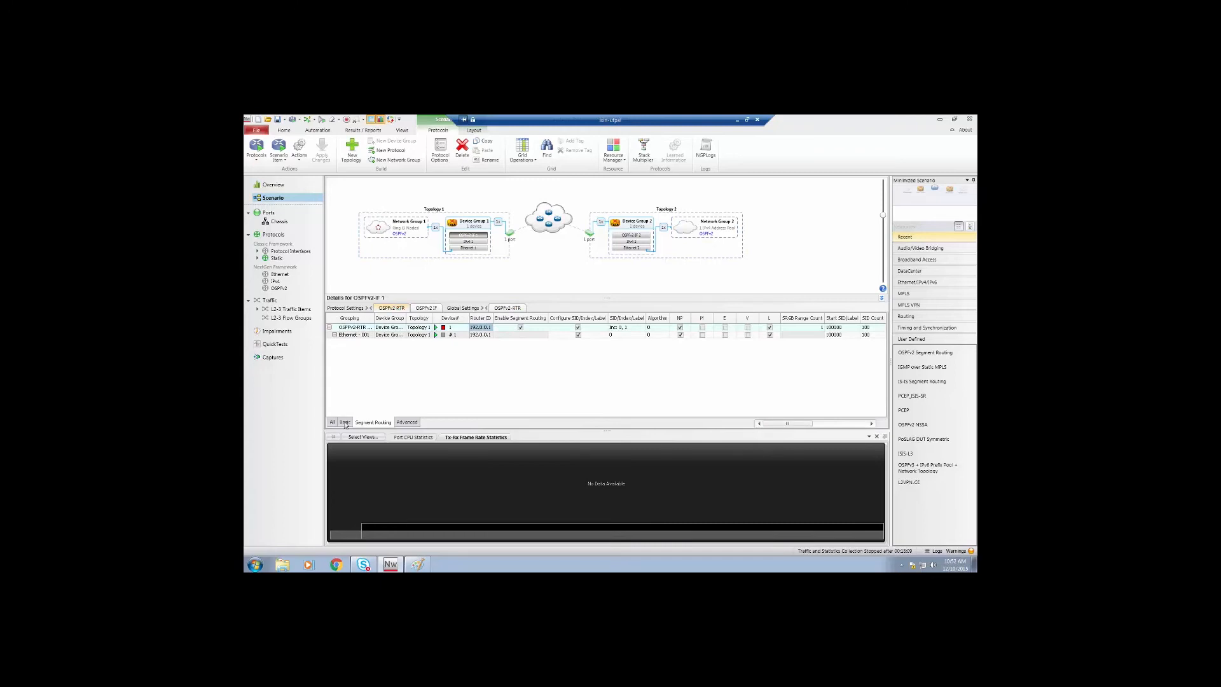
click(407, 422)
click(372, 422)
click(344, 422)
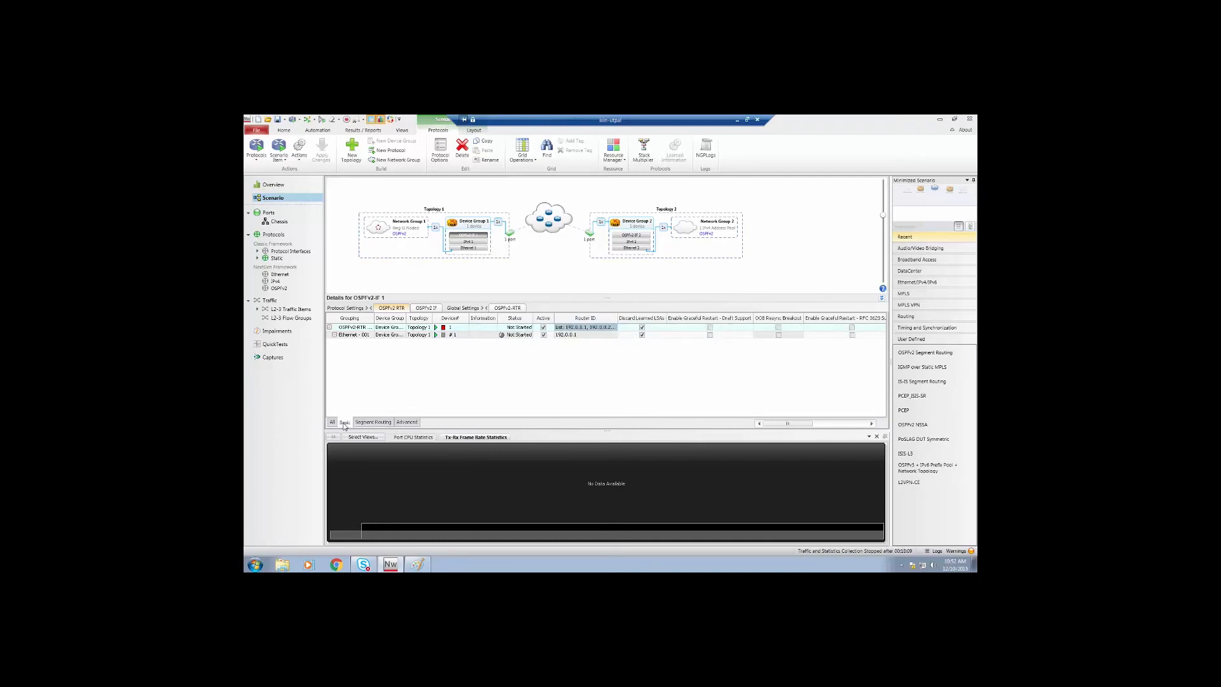
click(642, 328)
click(631, 235)
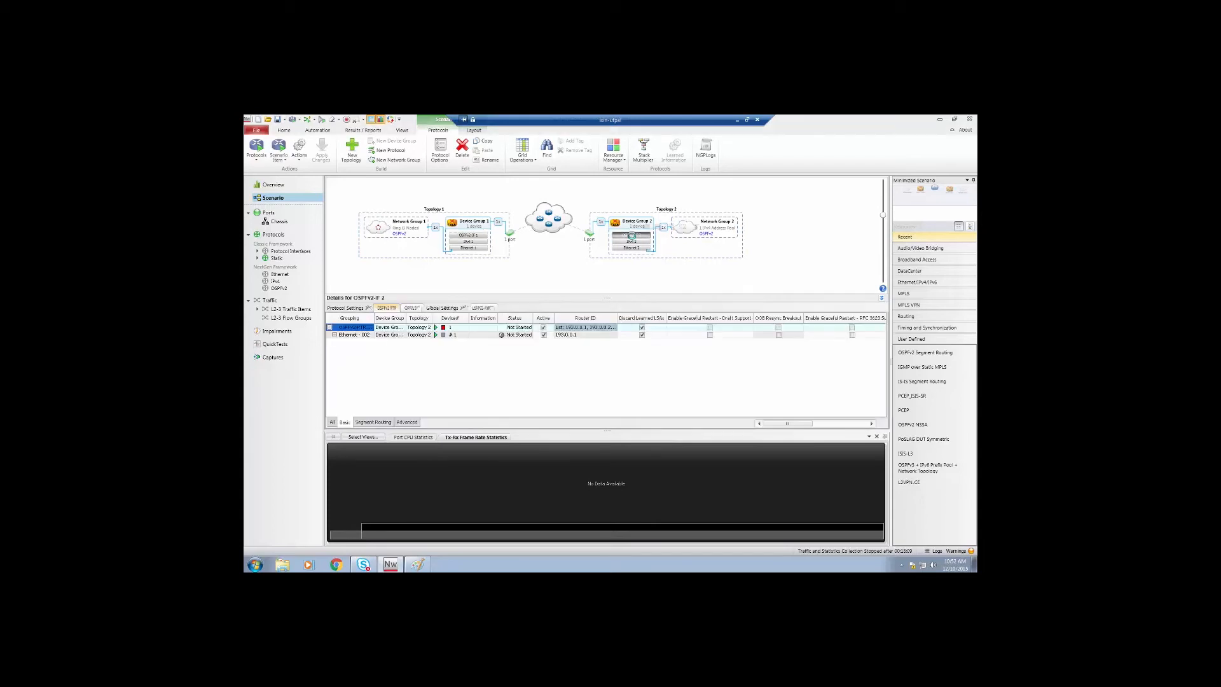
click(642, 326)
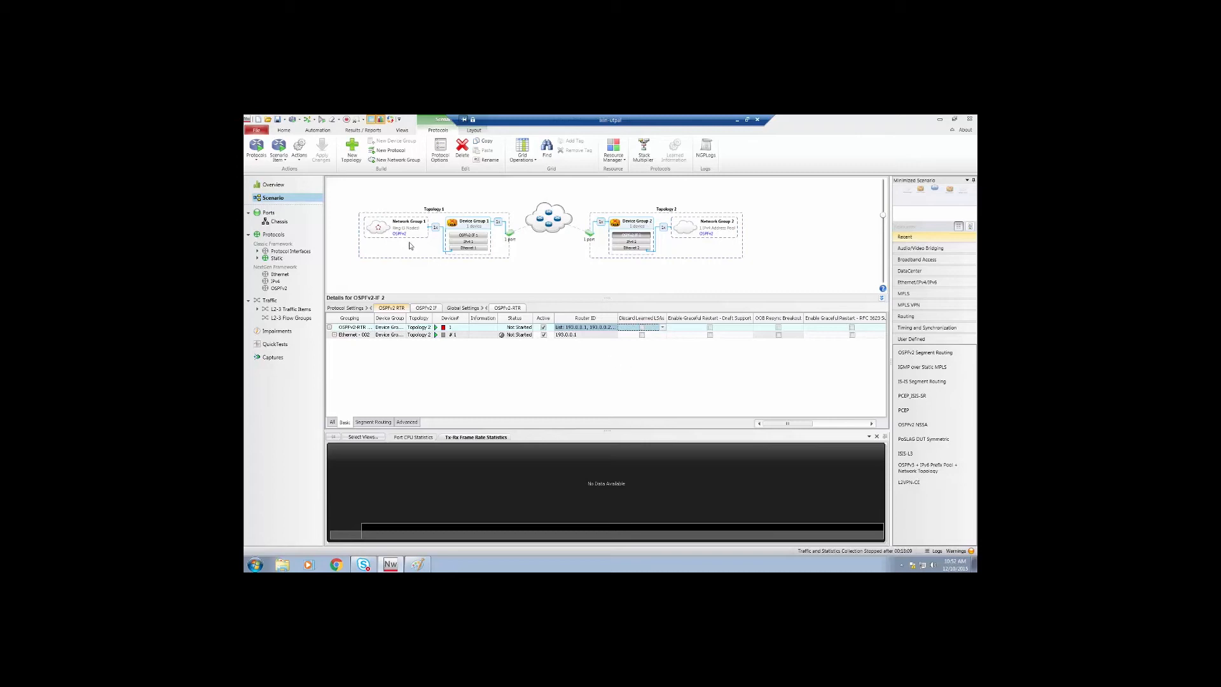
- Start all protocols and get the detailed learned information of Device Group 1's OSPFv2 interface to check its Summary IP LSAs
click(256, 148)
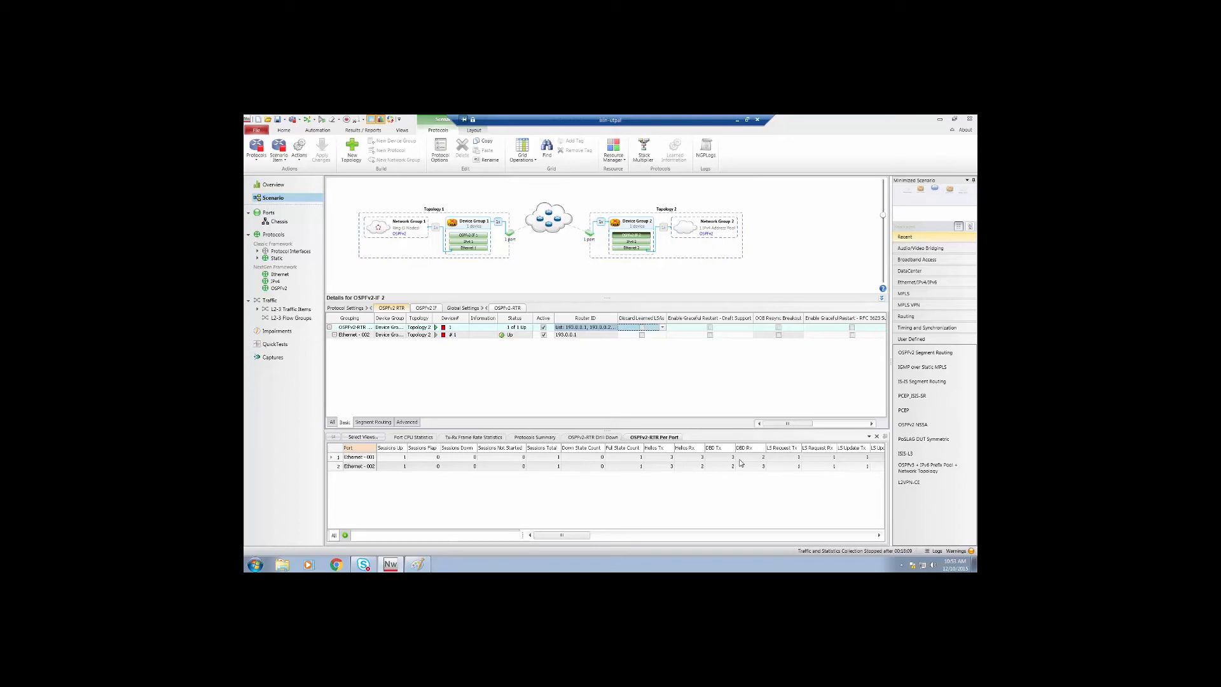
click(469, 236)
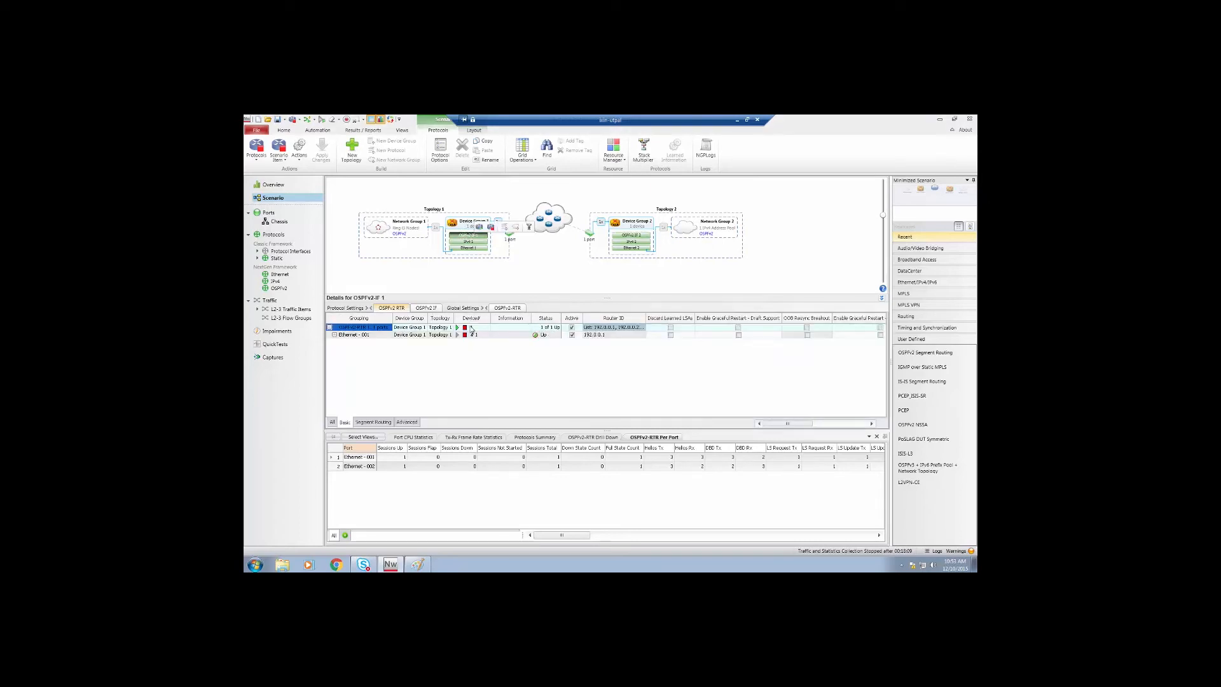
click(427, 307)
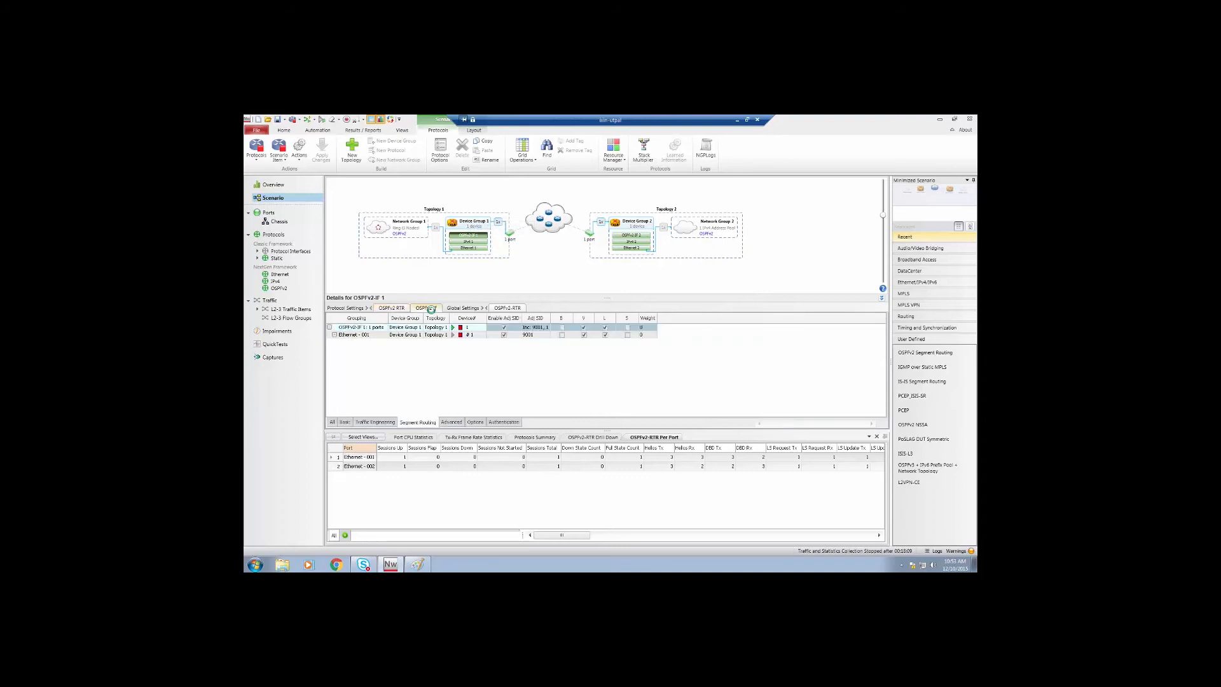
right_click(473, 337)
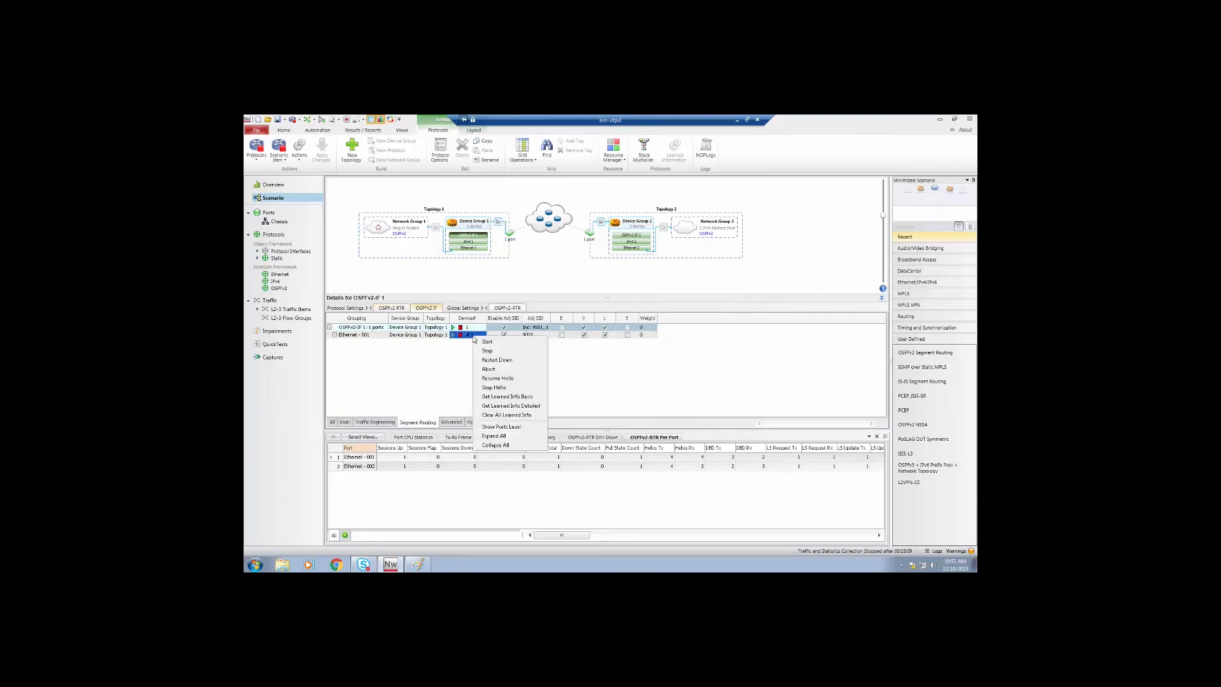
click(509, 406)
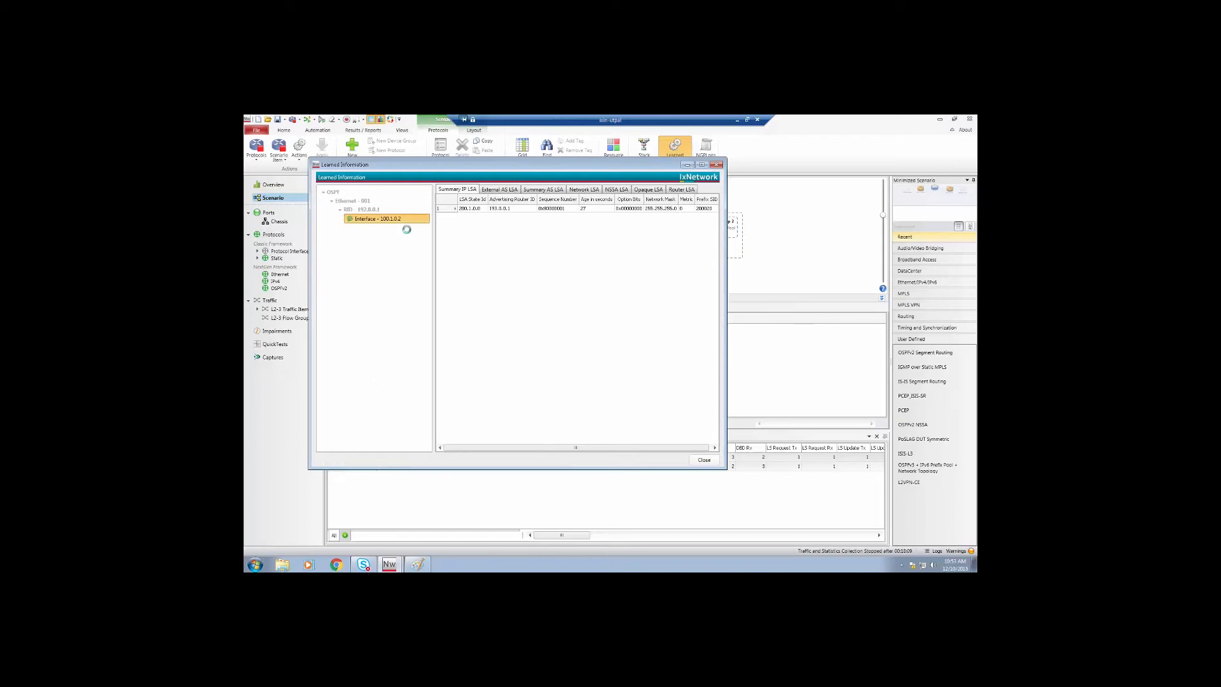
drag(455, 164, 525, 270)
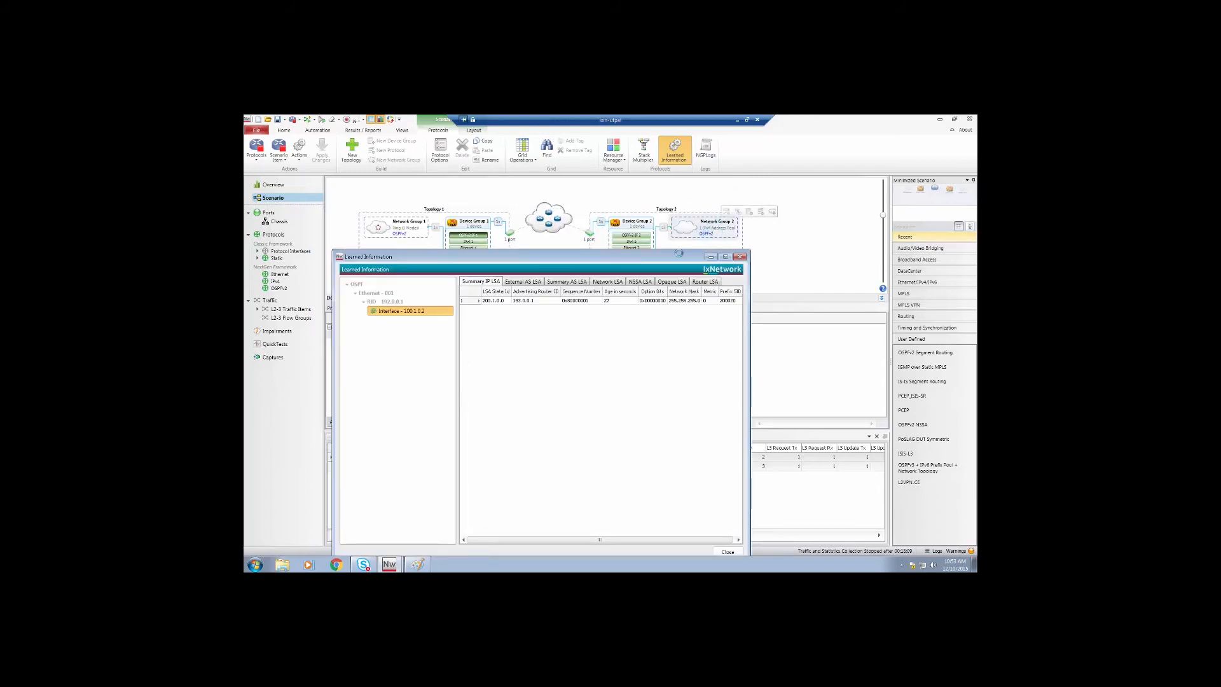
drag(591, 257, 578, 219)
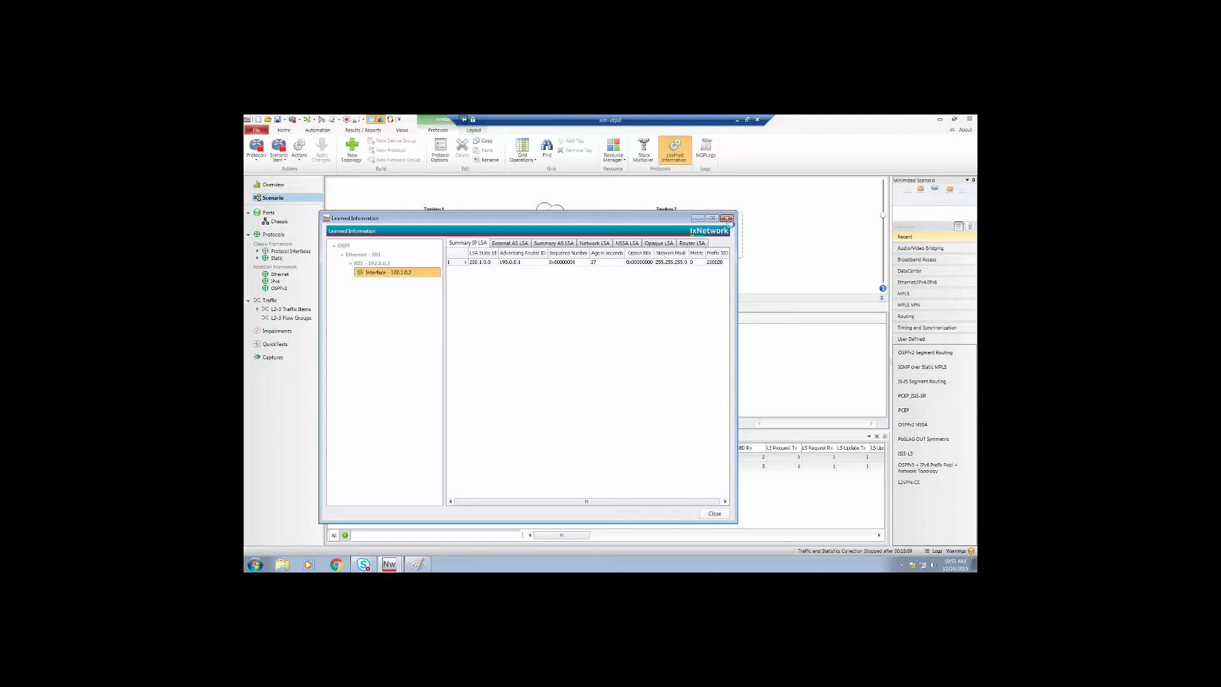
click(726, 218)
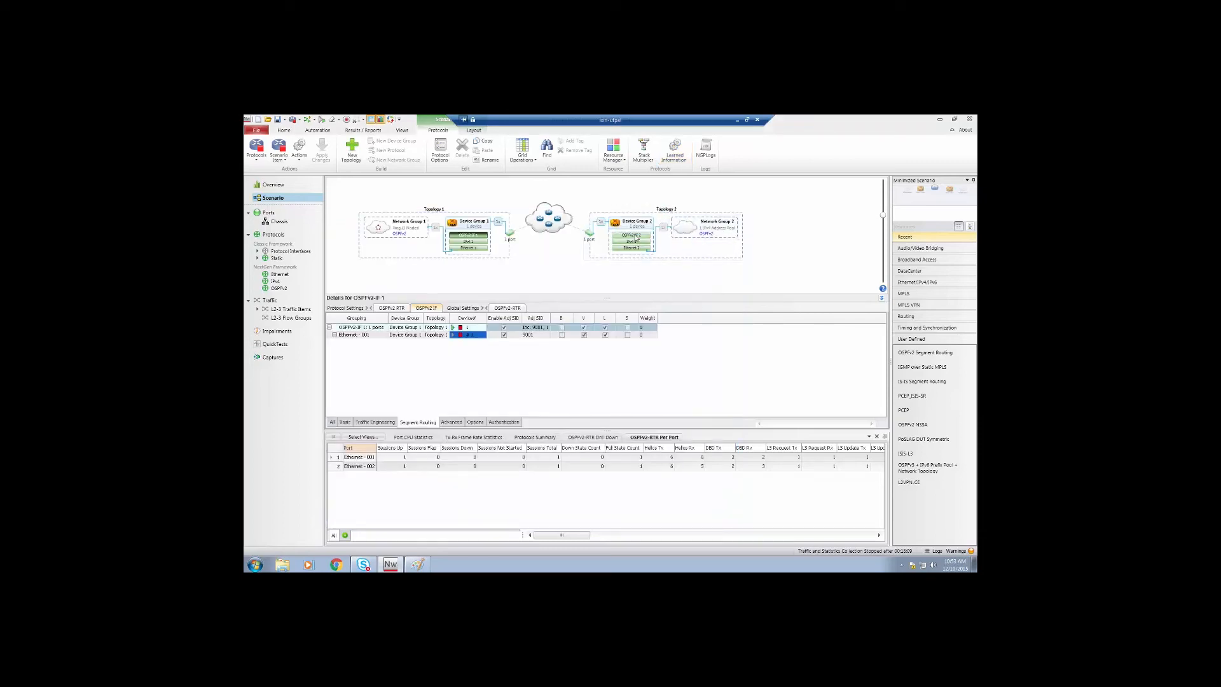
- Get the detailed learned information of Device Group 2's OSPFv2 interface and compare the Summary IP prefix SIDs with the Paint diagram's labels
click(634, 234)
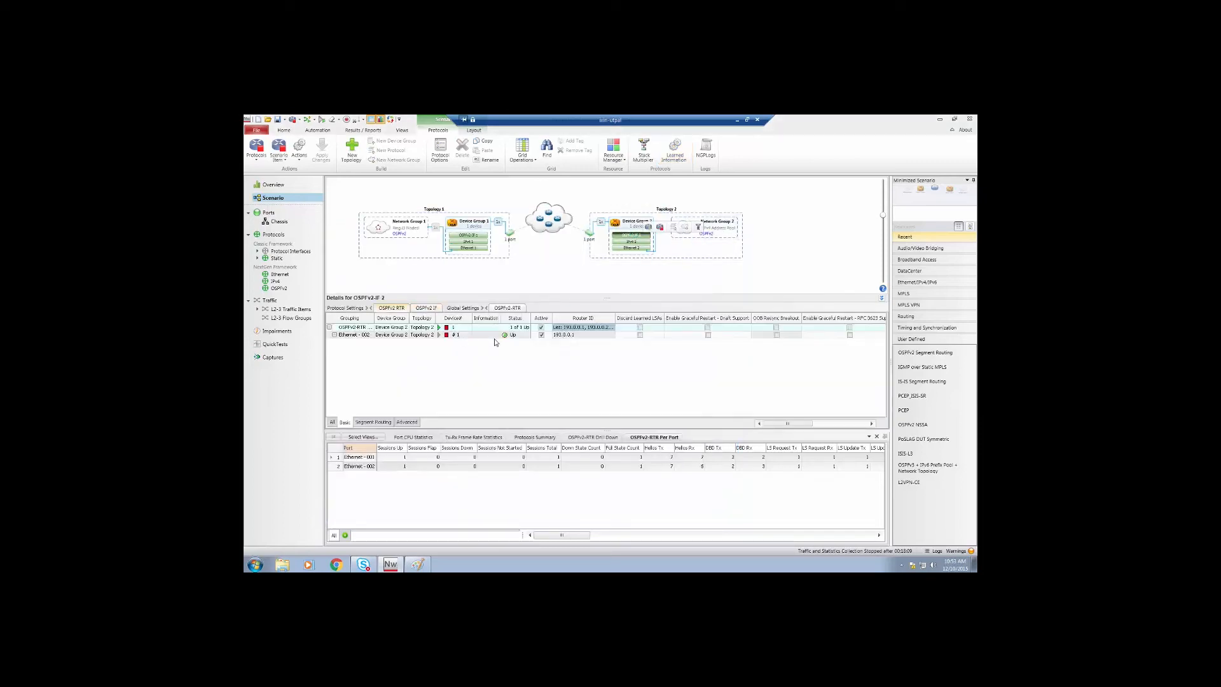
right_click(516, 337)
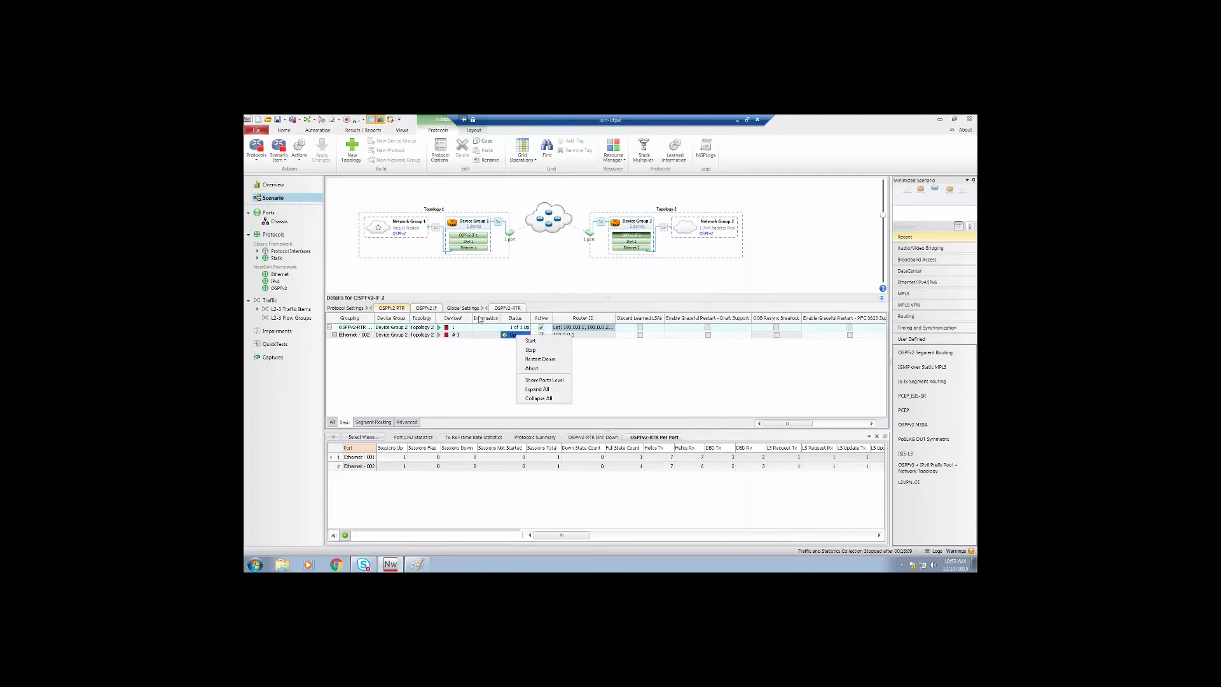
click(426, 308)
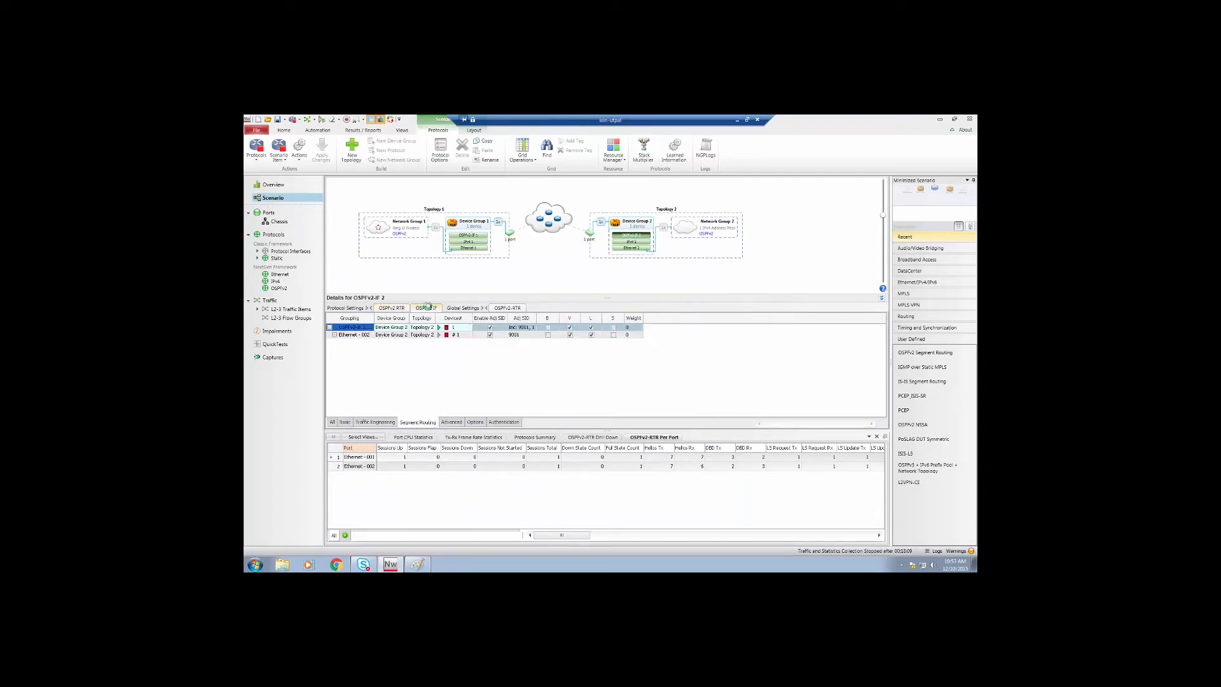
right_click(511, 336)
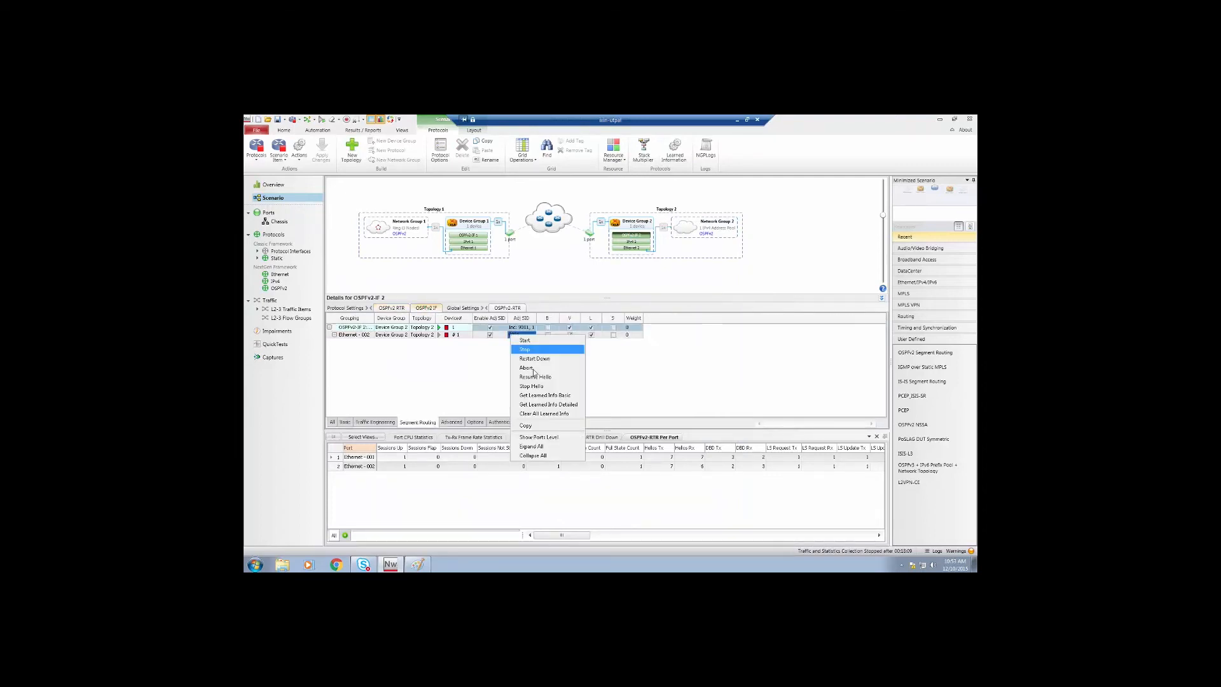
click(559, 406)
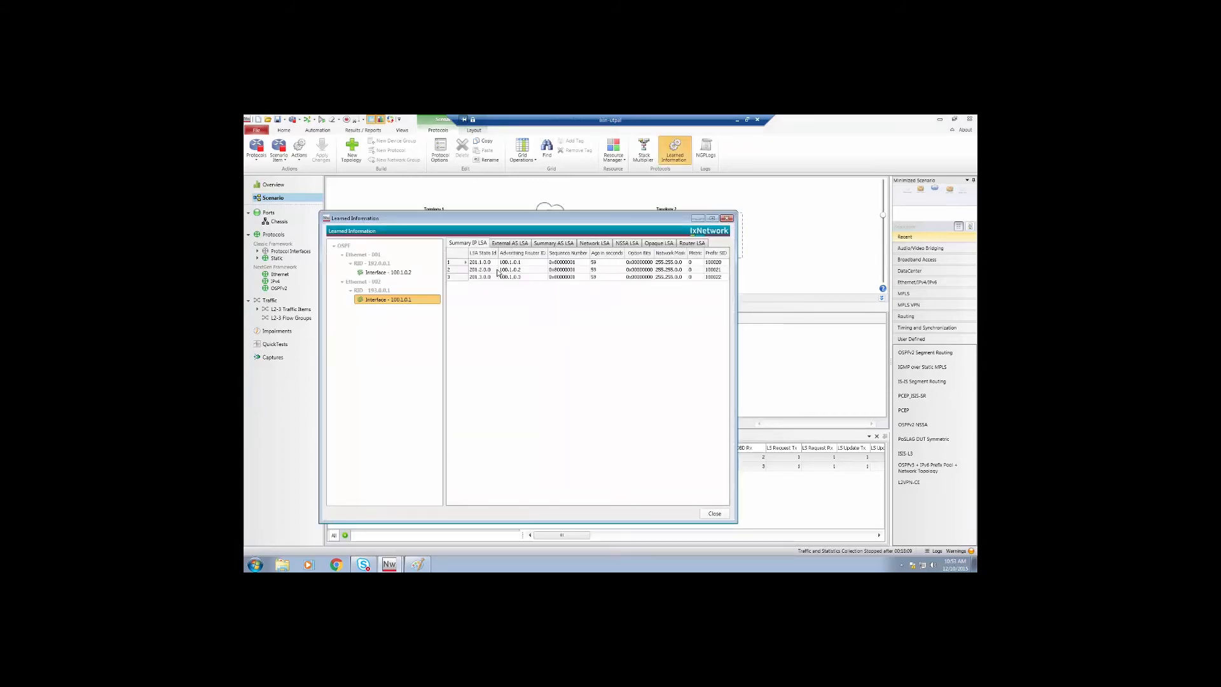
drag(515, 220, 575, 283)
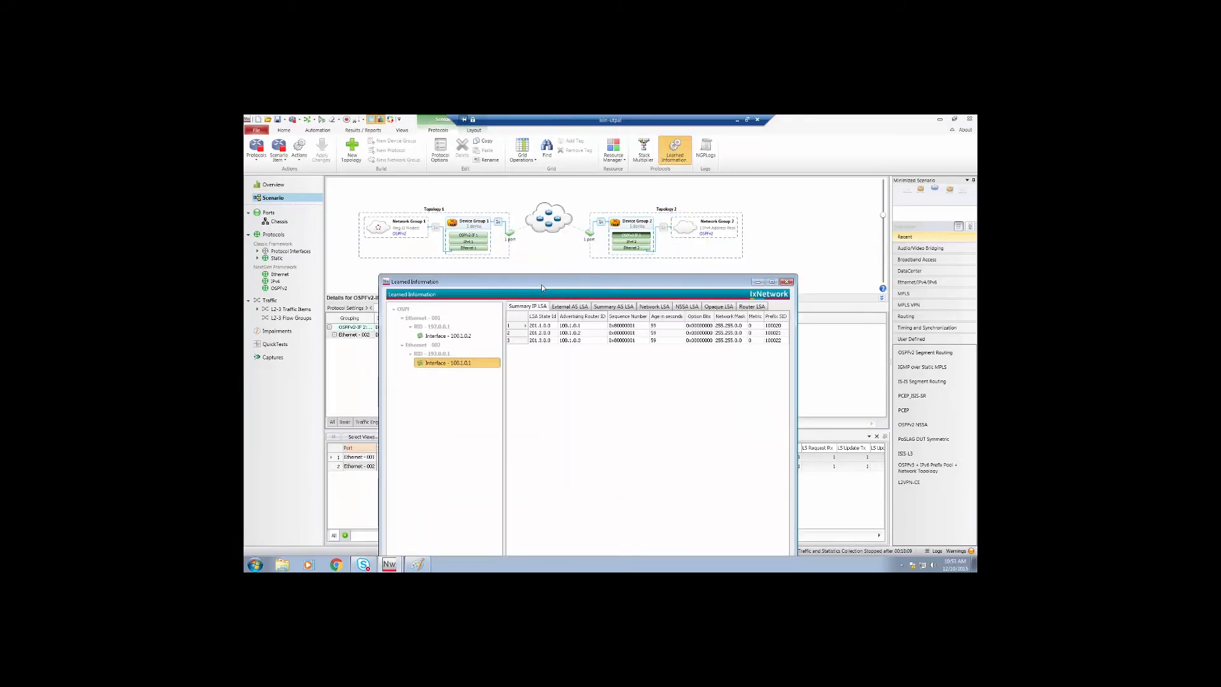
click(417, 564)
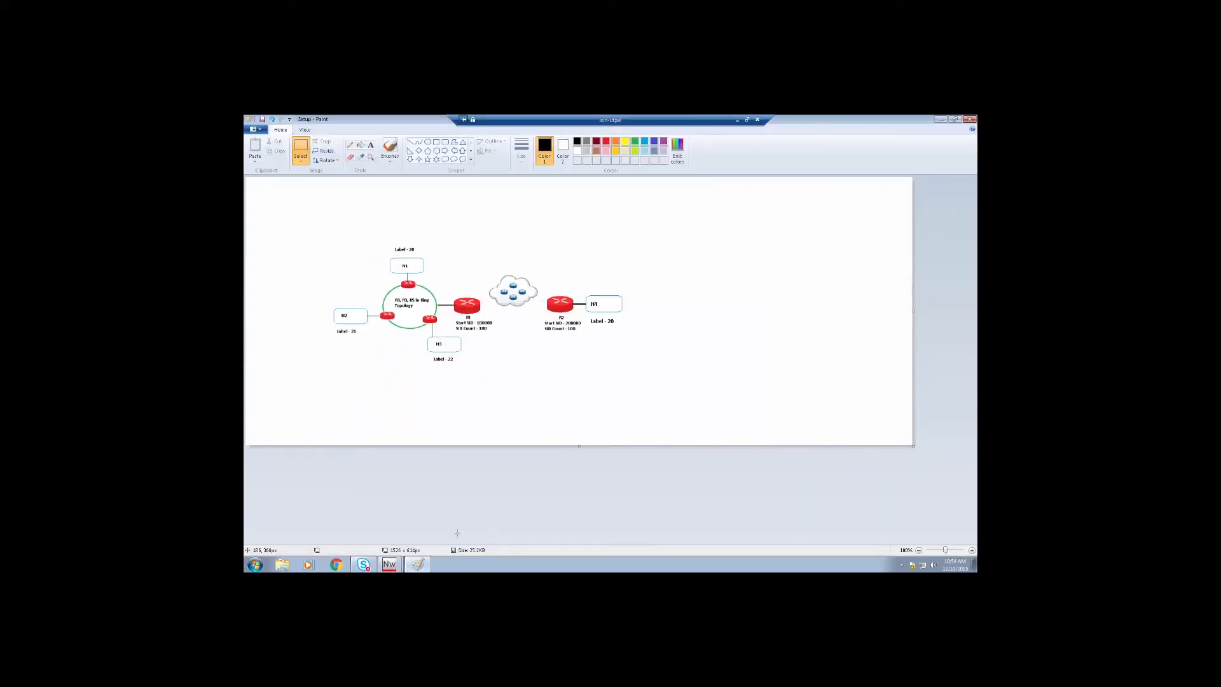
click(390, 564)
click(387, 541)
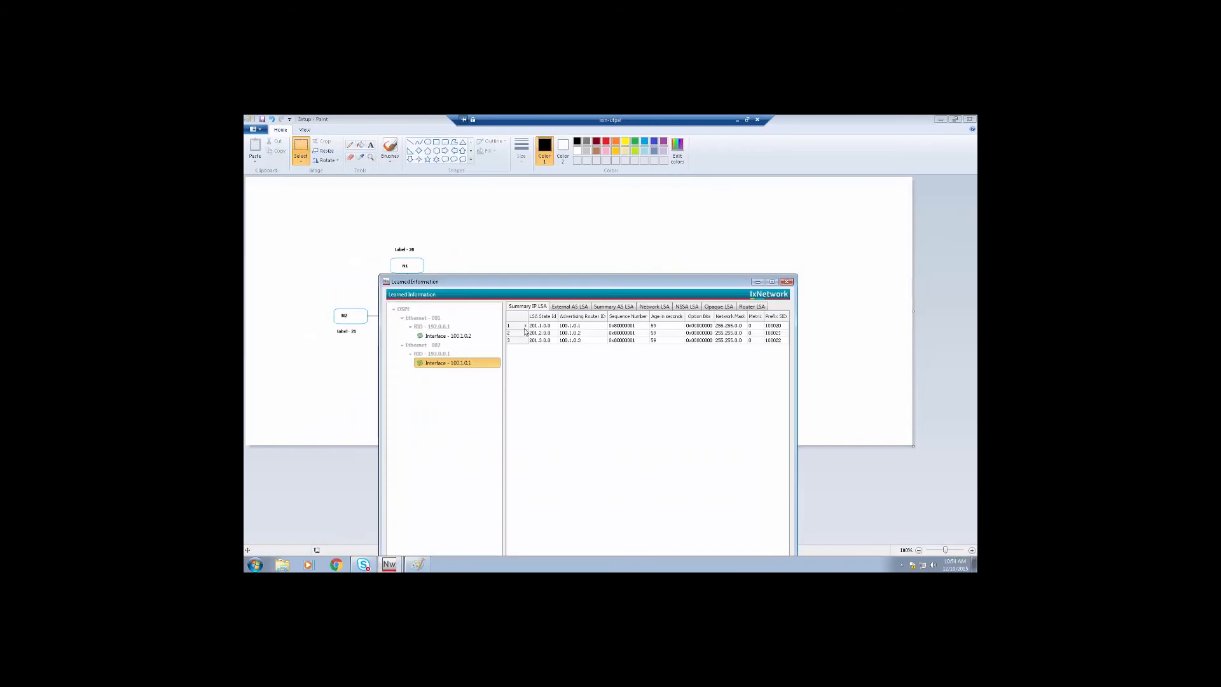
drag(589, 284, 527, 219)
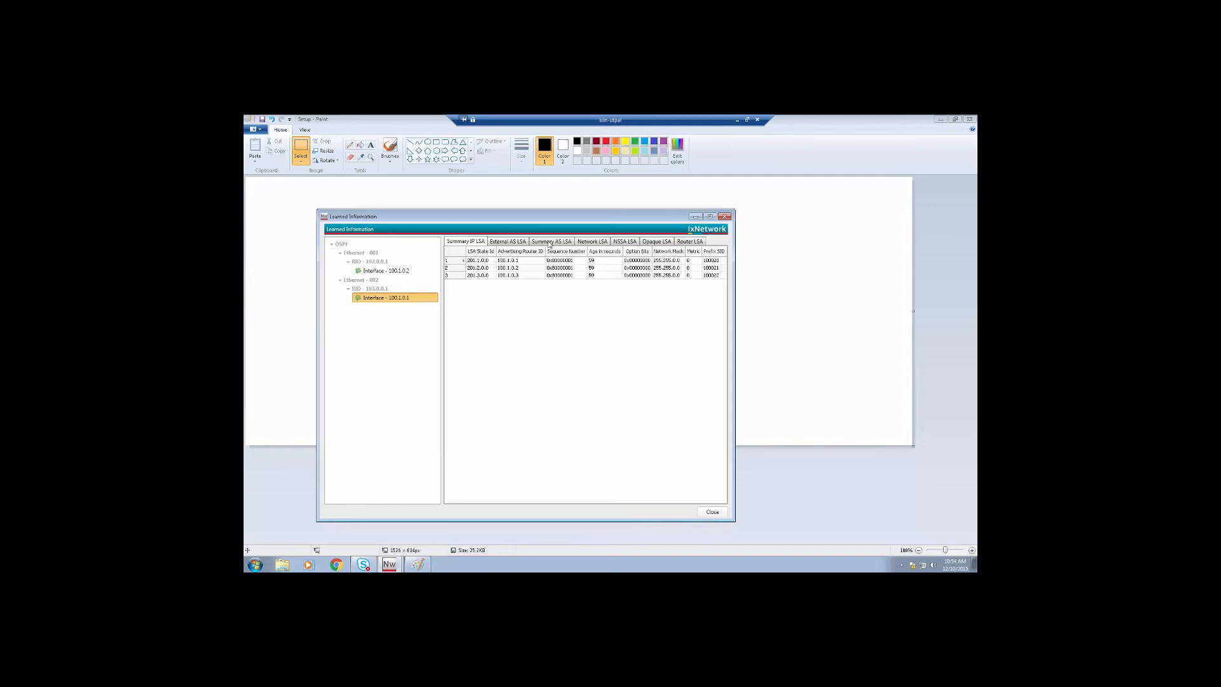
- Examine the External AS, Summary AS and Router LSAs learned by Device Group 2, including their prefix SIDs, SRGB and adjacency labels
click(514, 242)
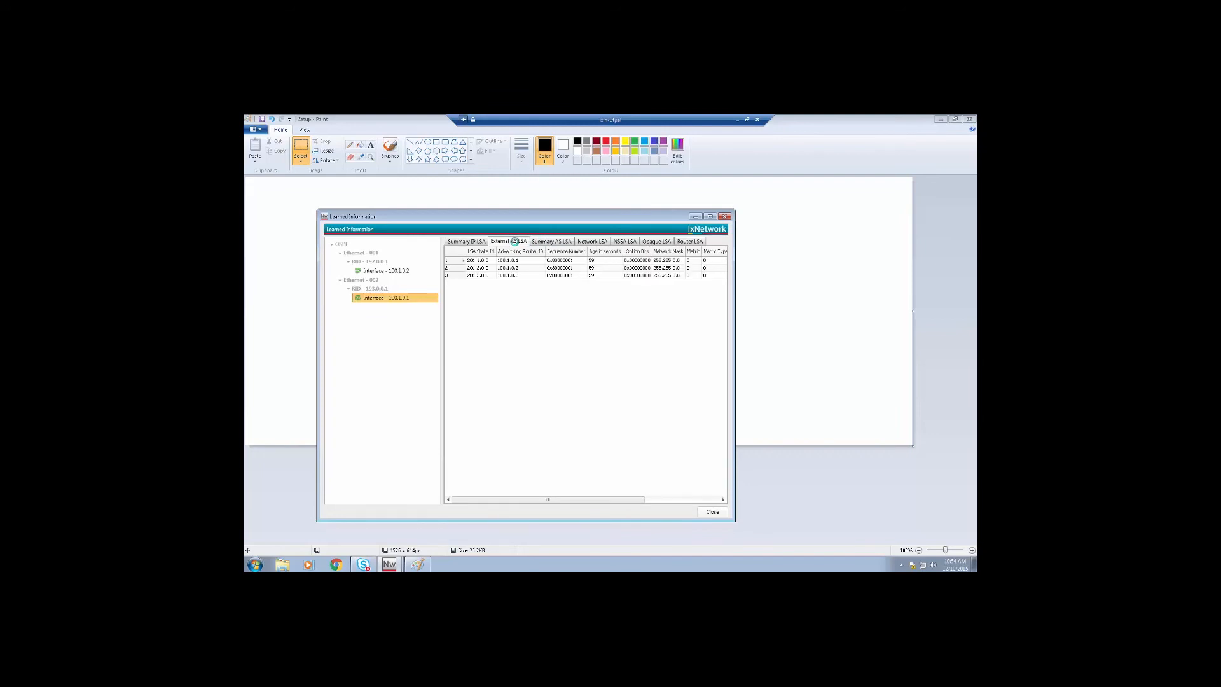
drag(619, 500, 694, 499)
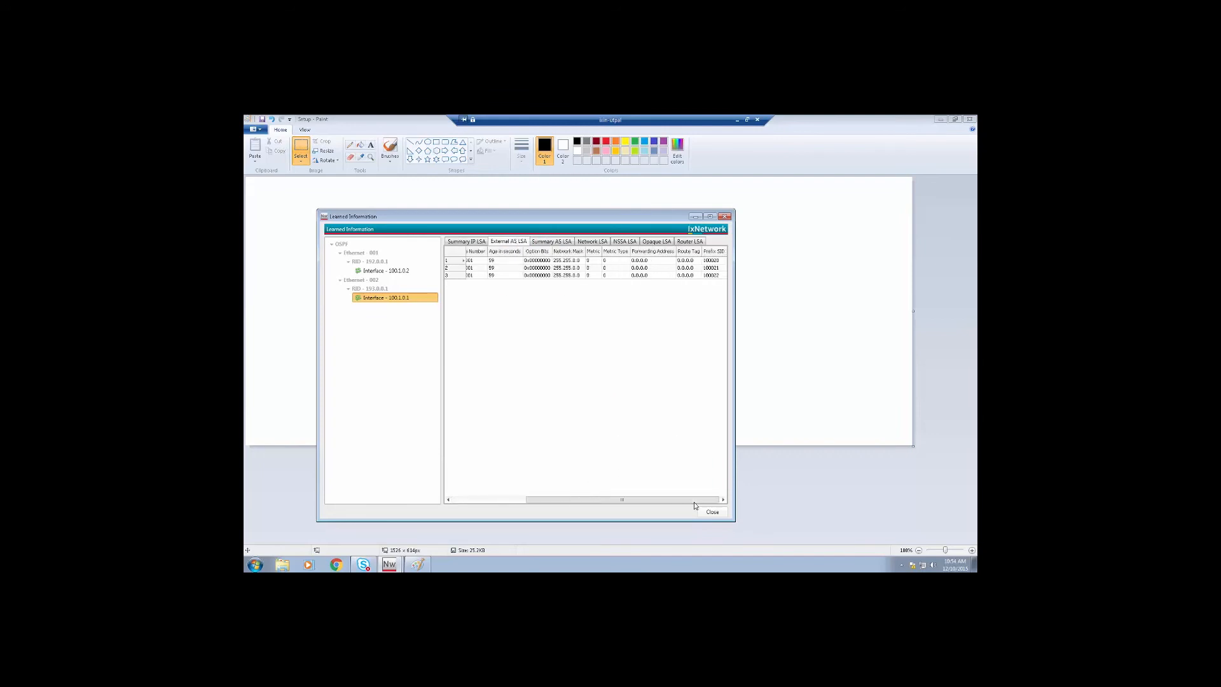
click(558, 241)
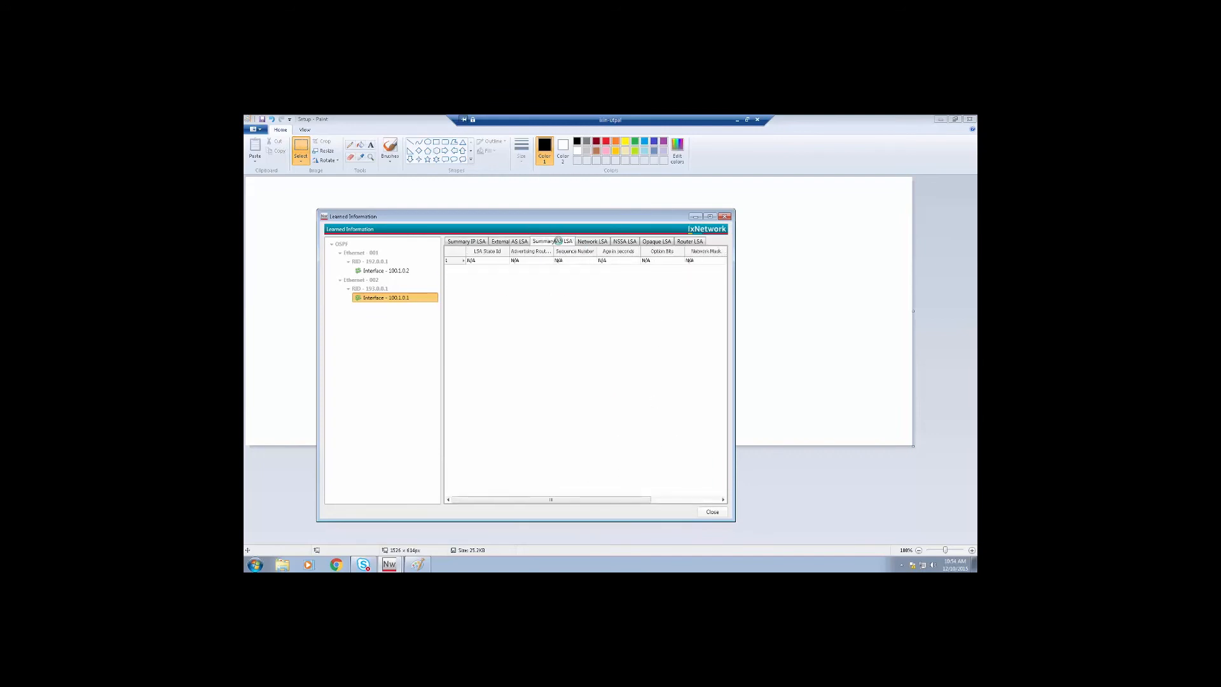
click(686, 243)
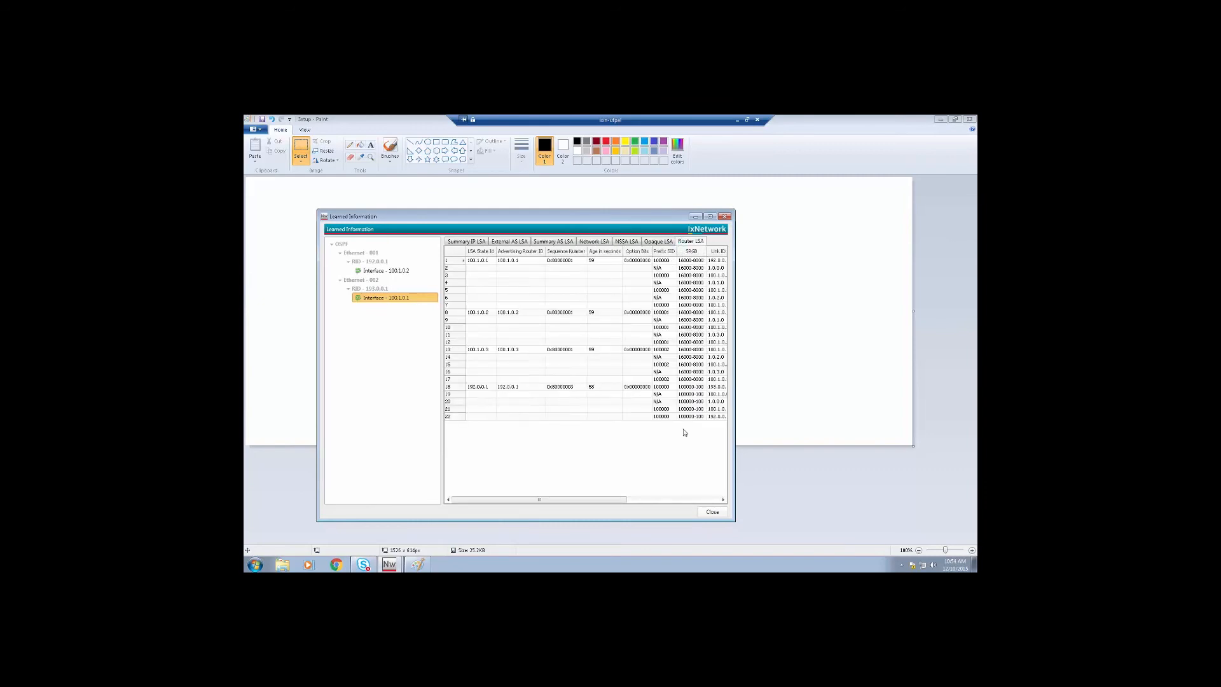
drag(582, 501, 699, 514)
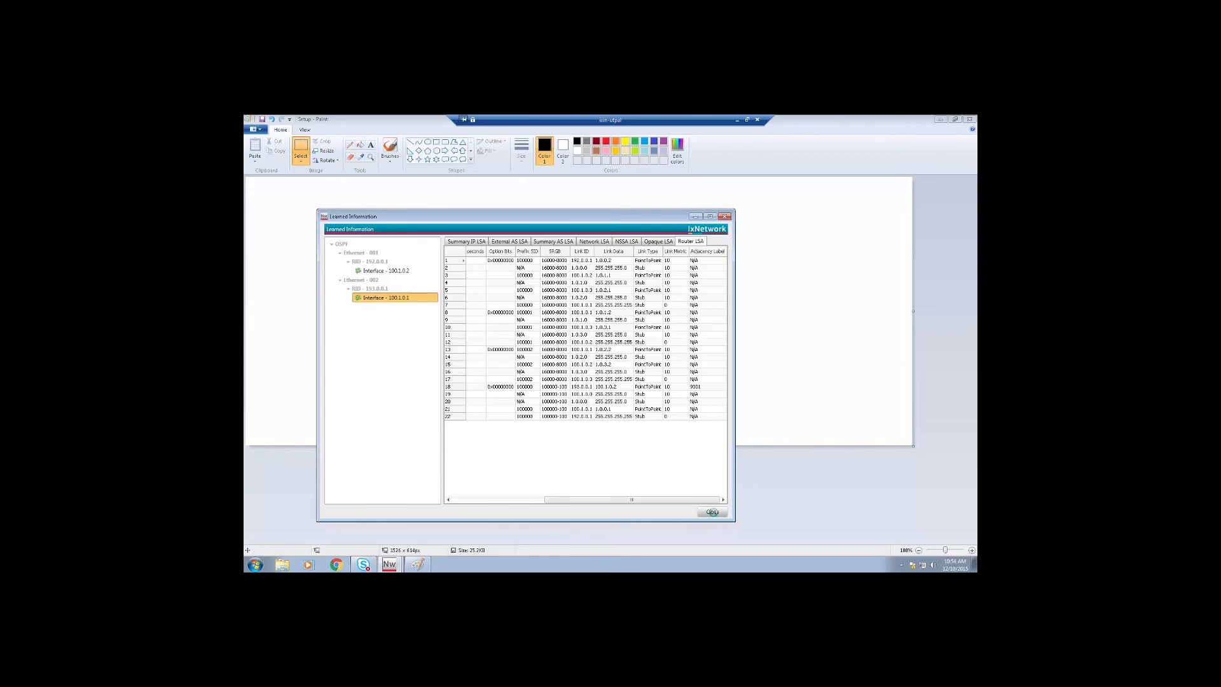
- Close the learned information and the diagram view, and get the detailed learned information of Device Group 1's OSPFv2 interface in IxNetwork
click(714, 512)
click(390, 564)
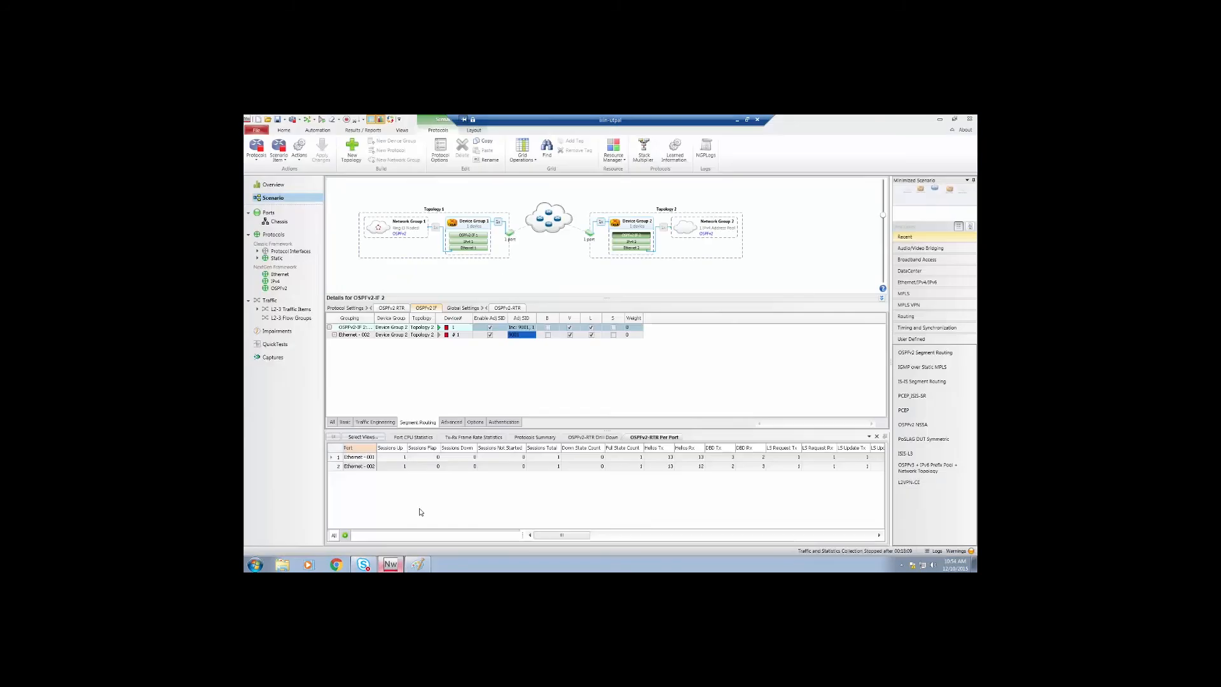
click(478, 236)
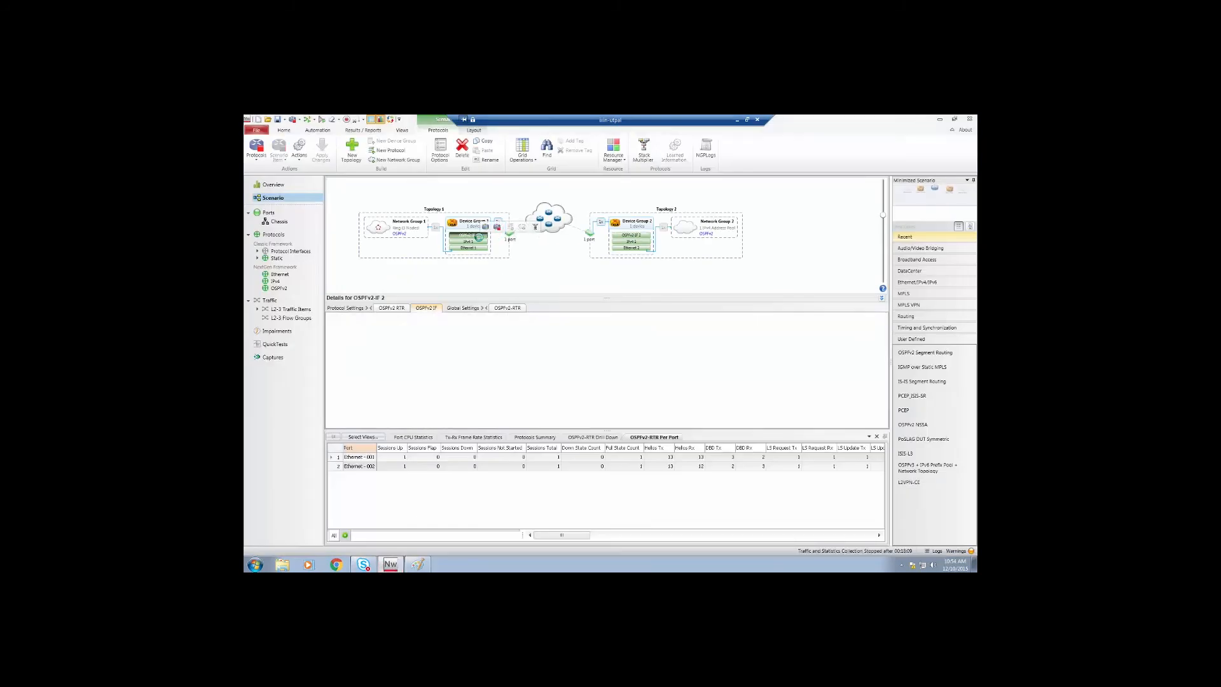
right_click(523, 335)
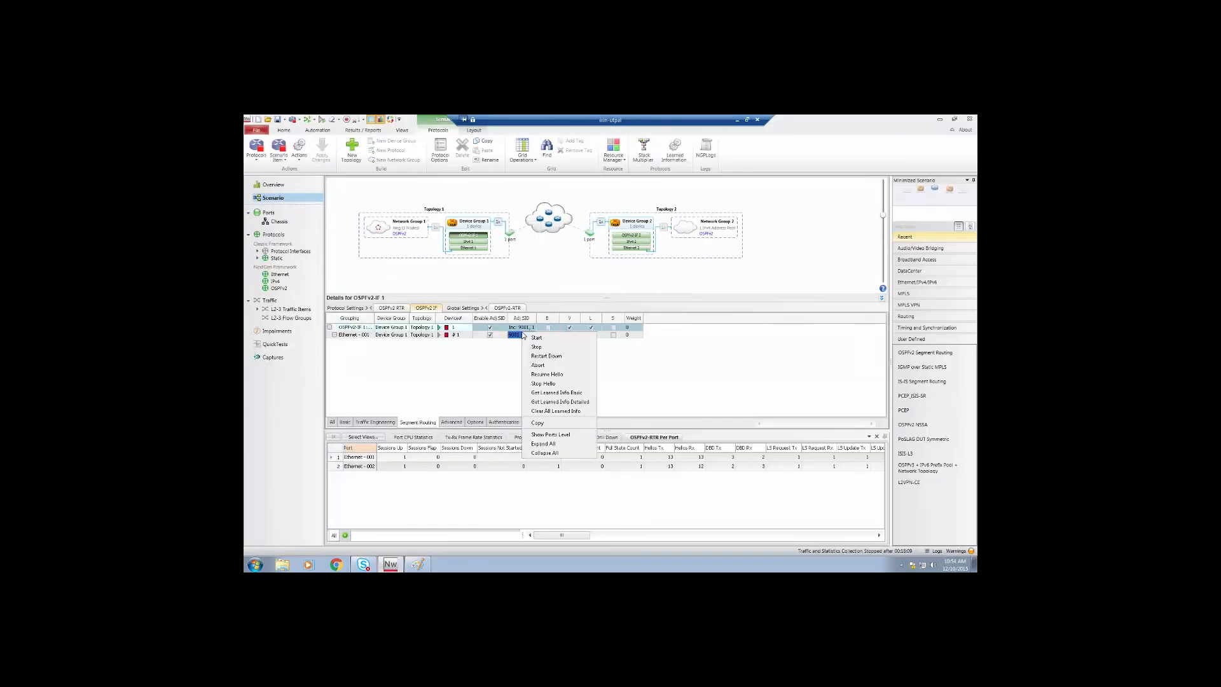
click(565, 403)
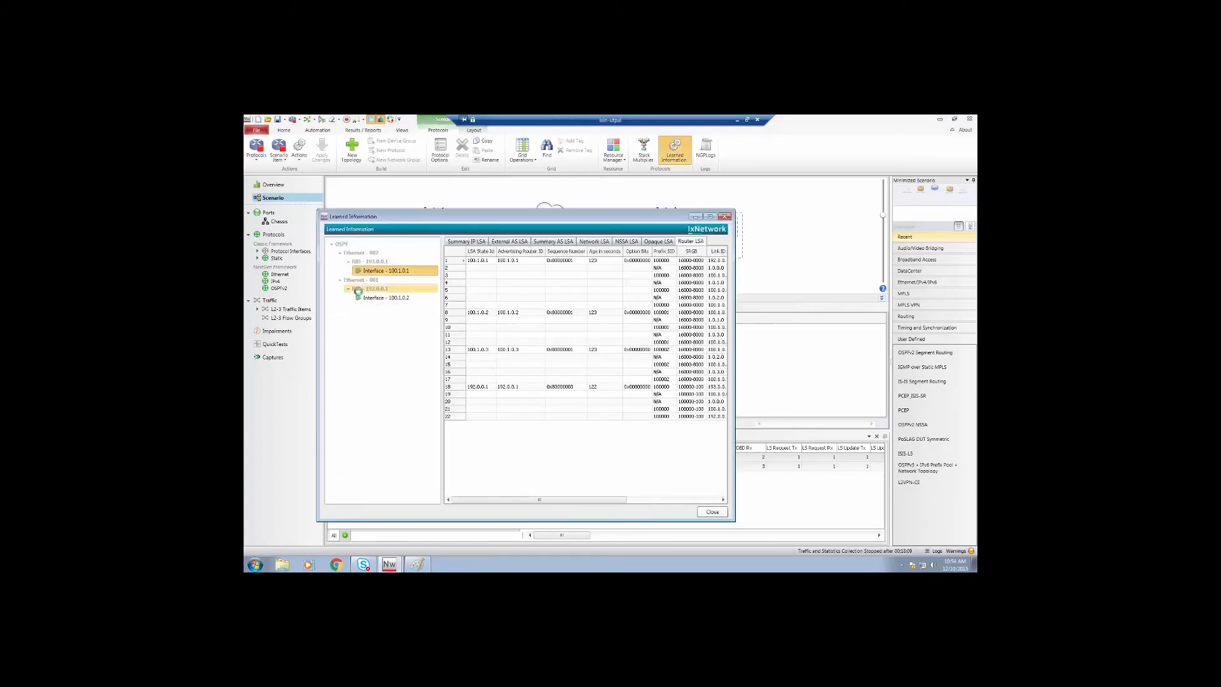
- Examine the Router LSAs learned on interface 100.1.0.2, including their prefix SIDs, SRGB and adjacency labels, and close the learned information
click(360, 297)
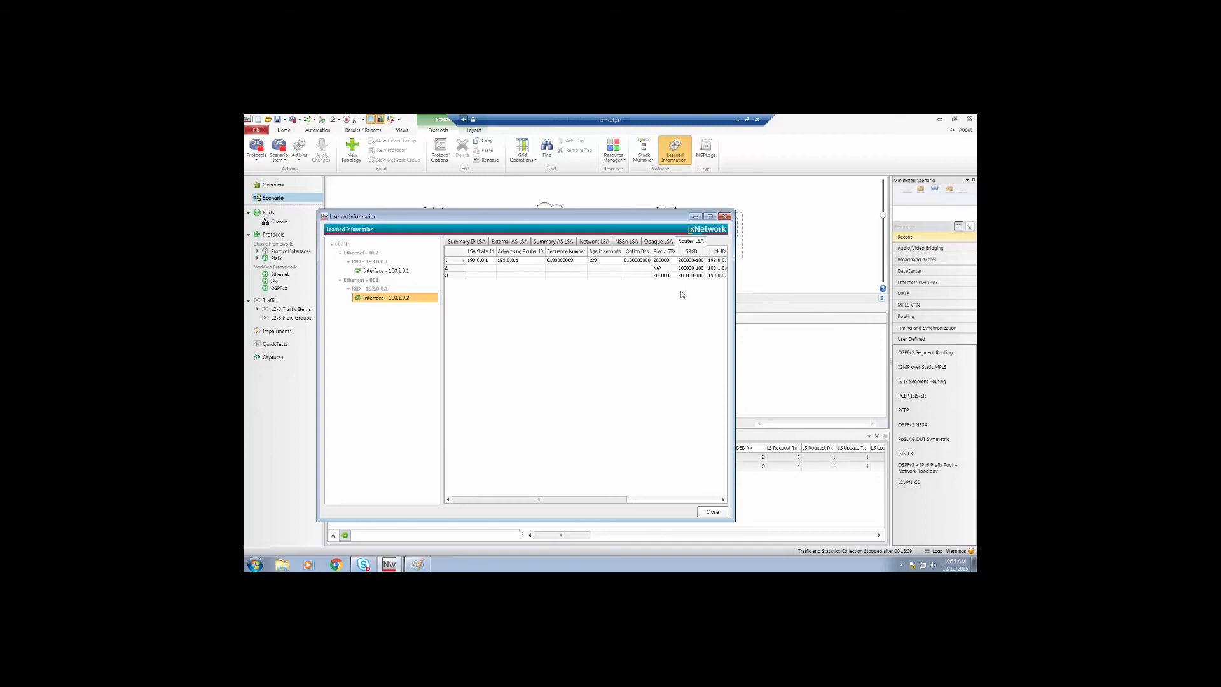
drag(626, 499, 717, 501)
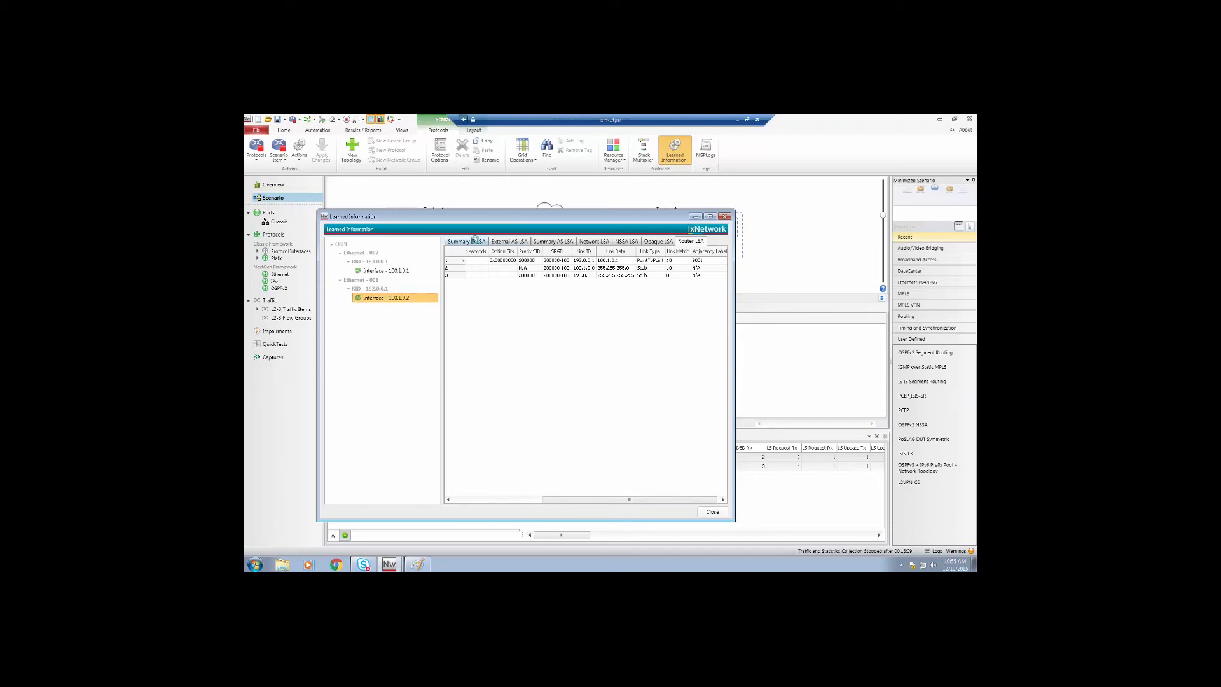
drag(521, 217, 585, 273)
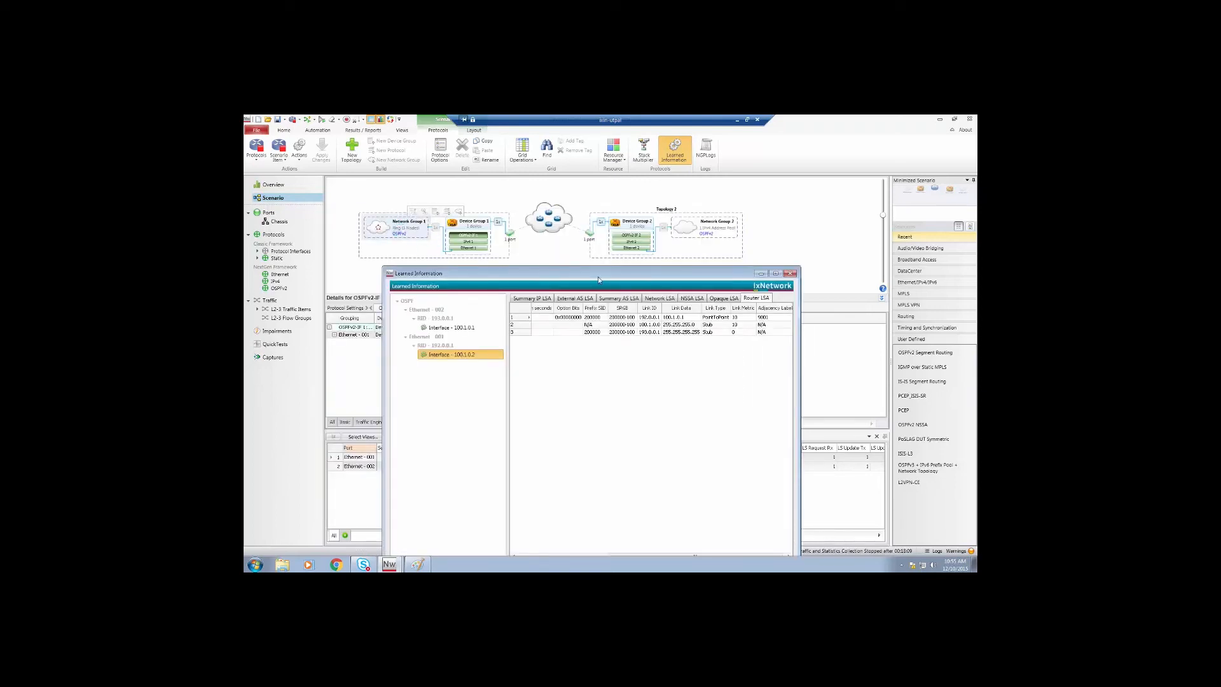
drag(597, 277, 550, 233)
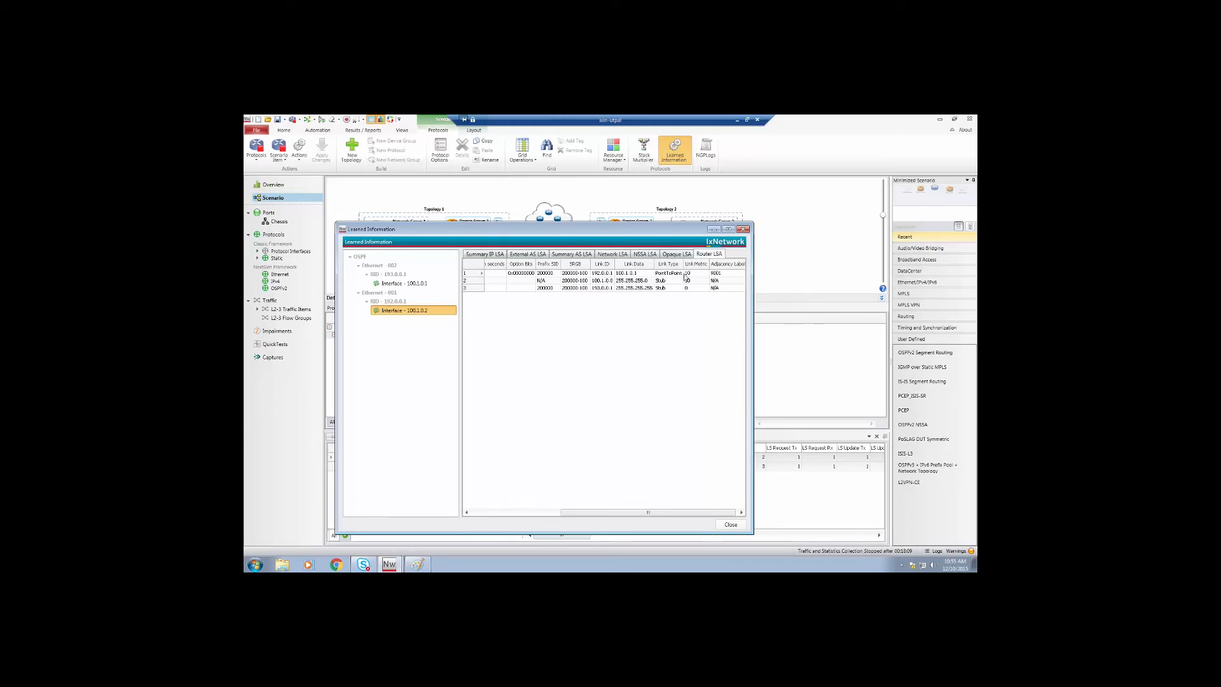
click(743, 230)
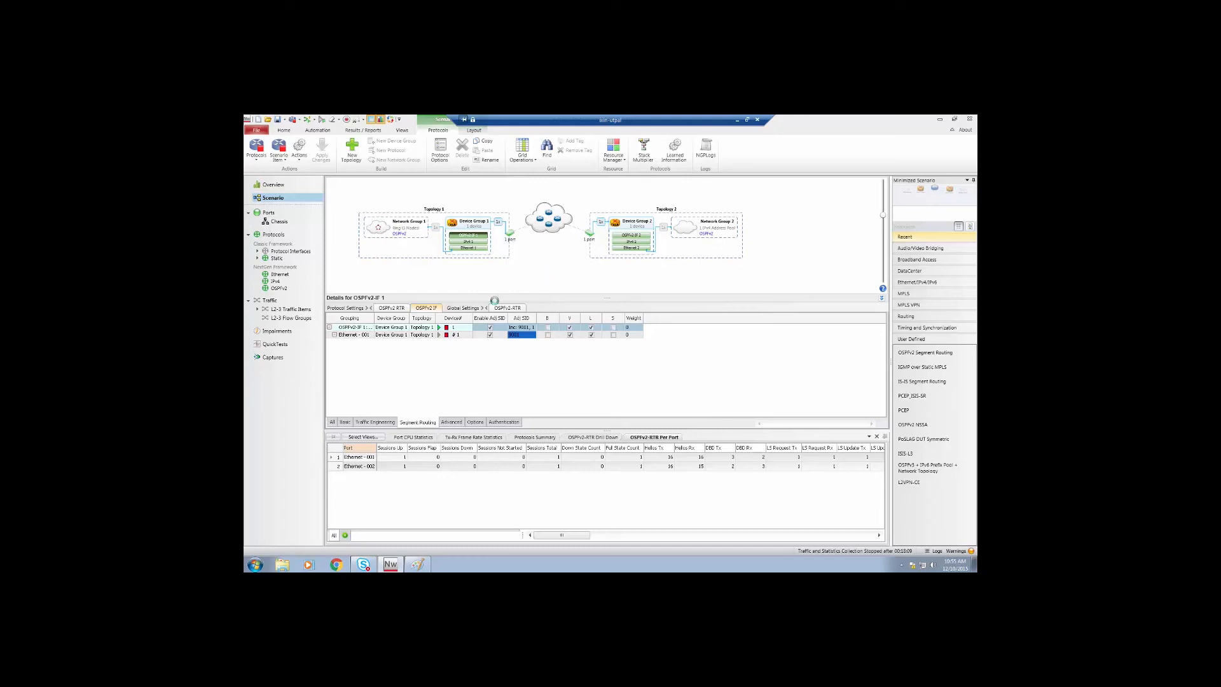
- Permanently remove the existing L2-3 traffic item
click(272, 300)
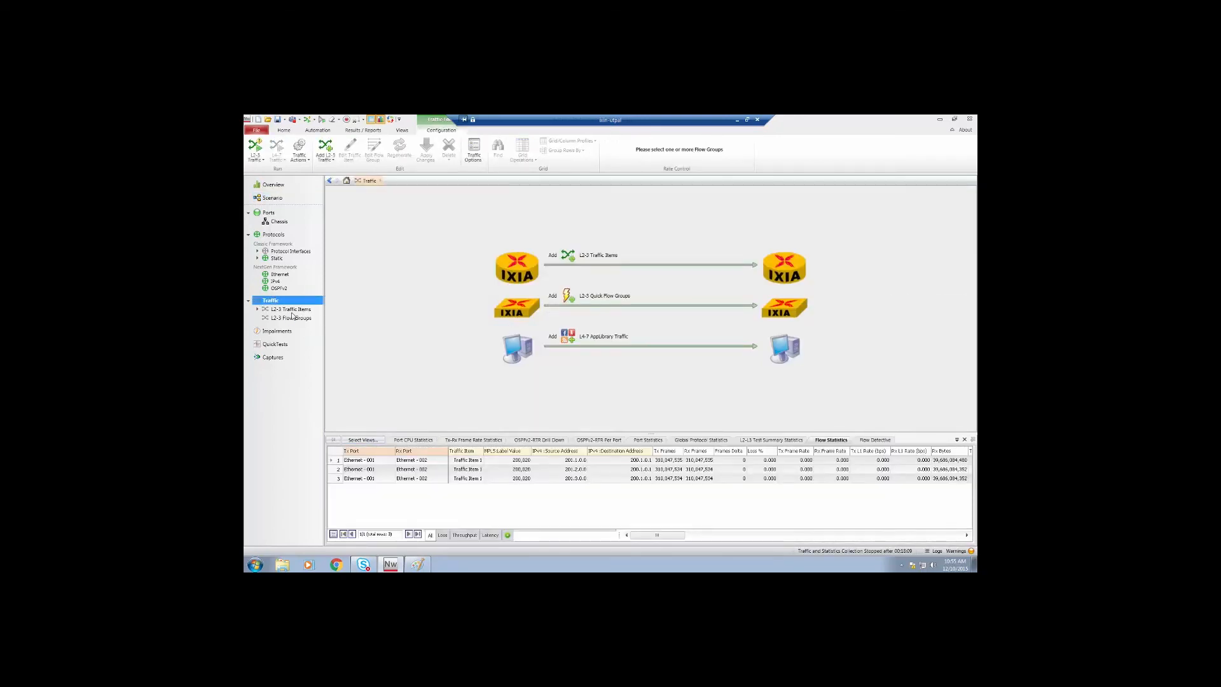
click(291, 310)
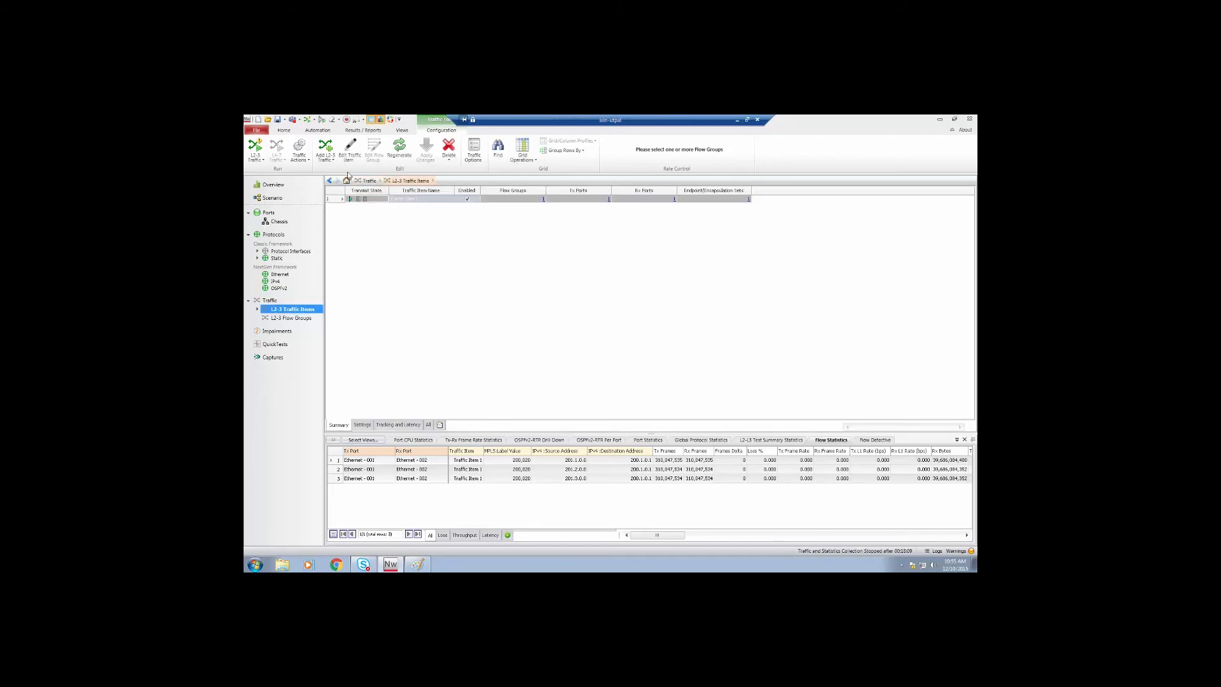
click(449, 149)
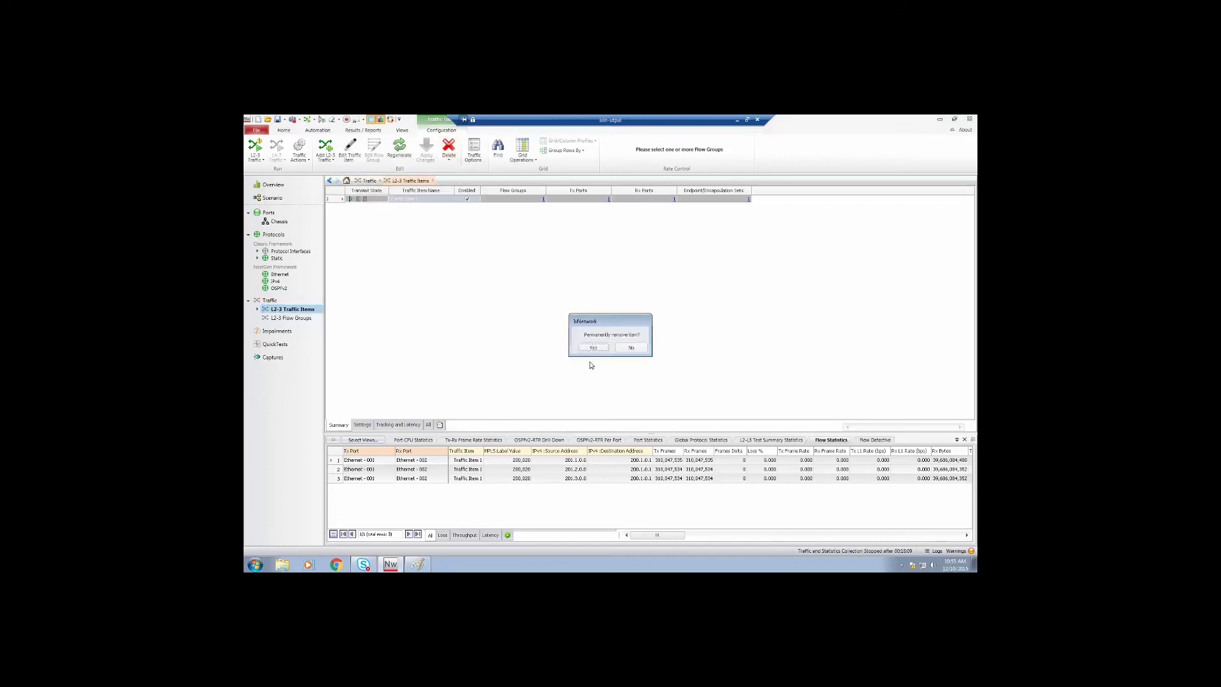
click(592, 348)
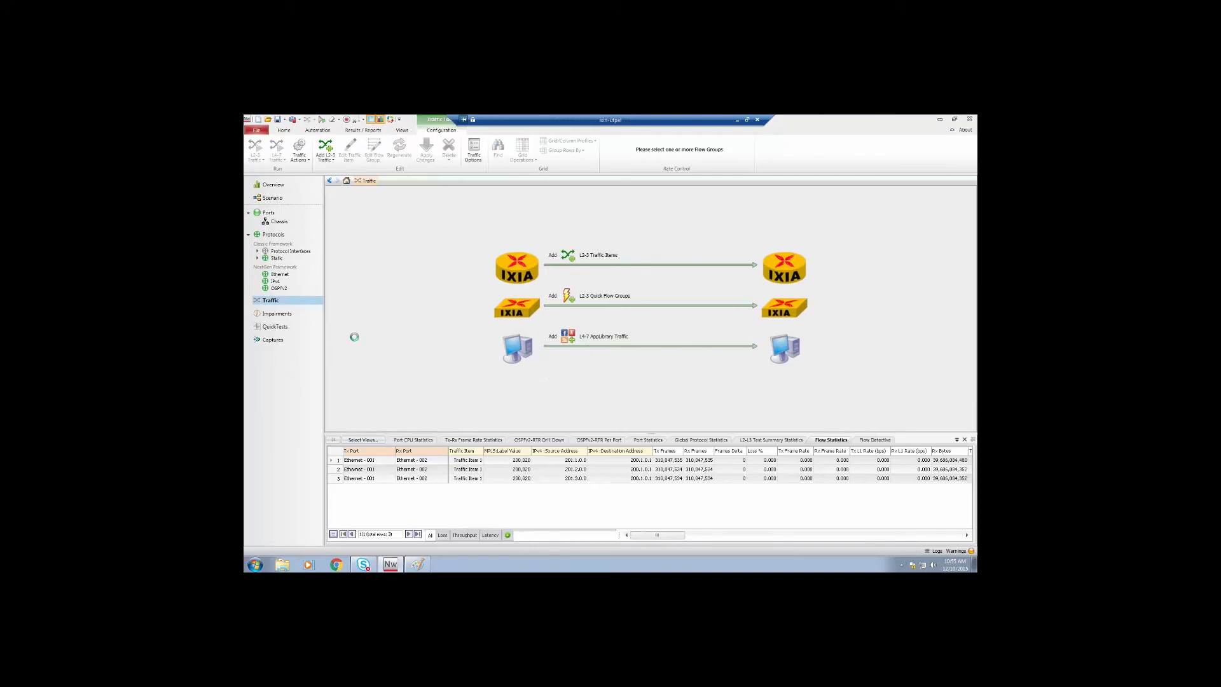
- Start a new L2-3 traffic item of type IPv4 and make it bi-directional
click(272, 198)
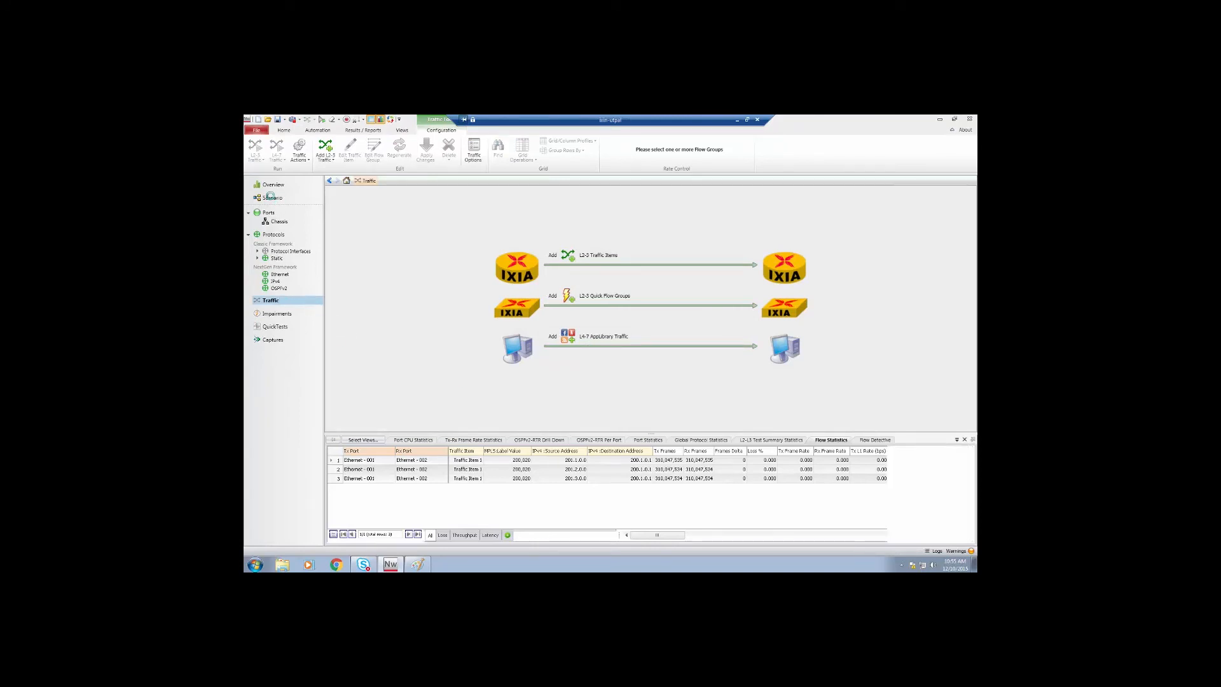
click(272, 301)
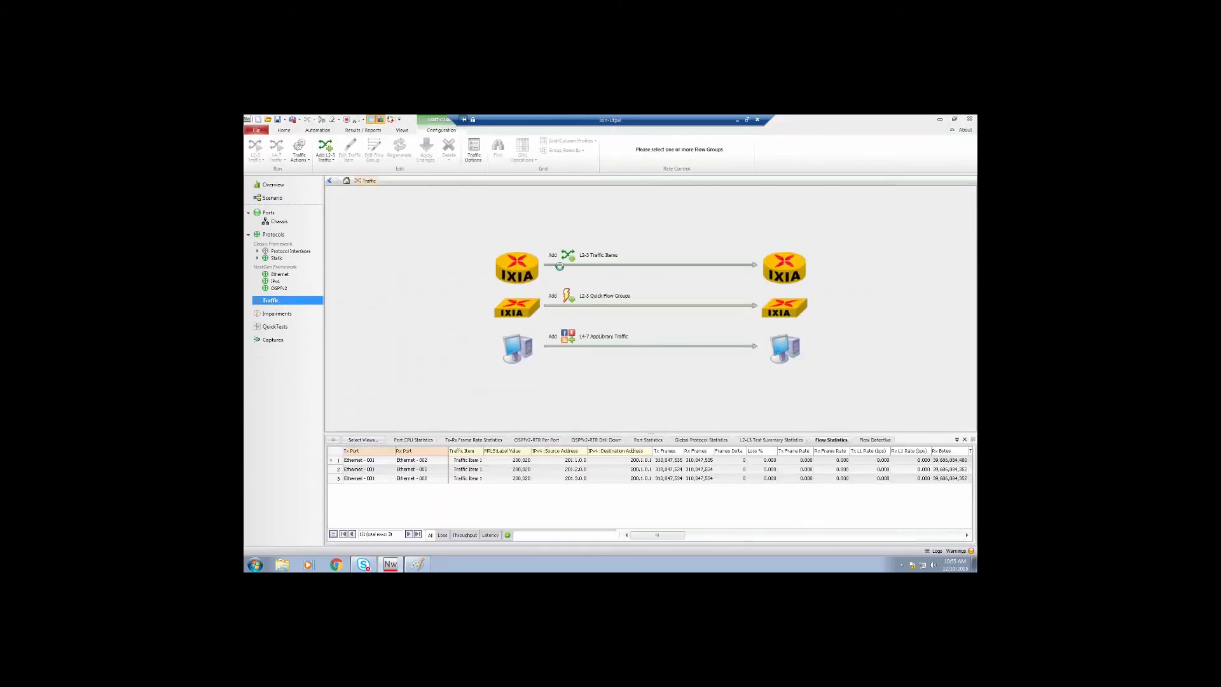
click(568, 255)
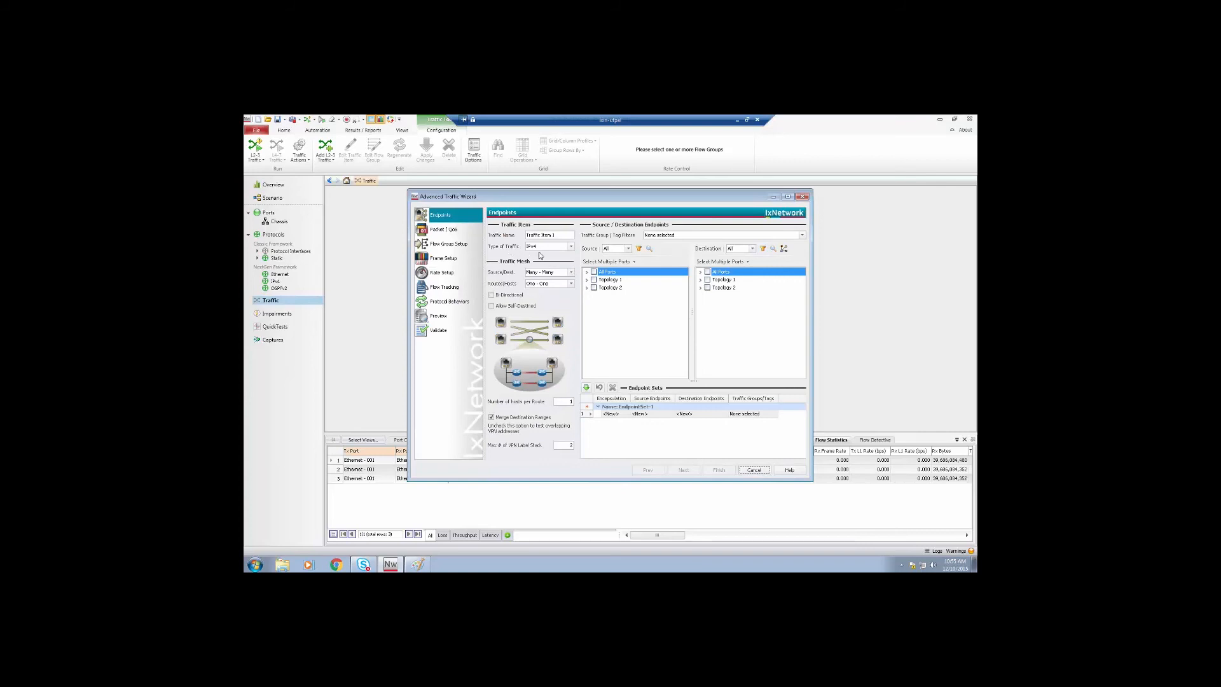
click(787, 196)
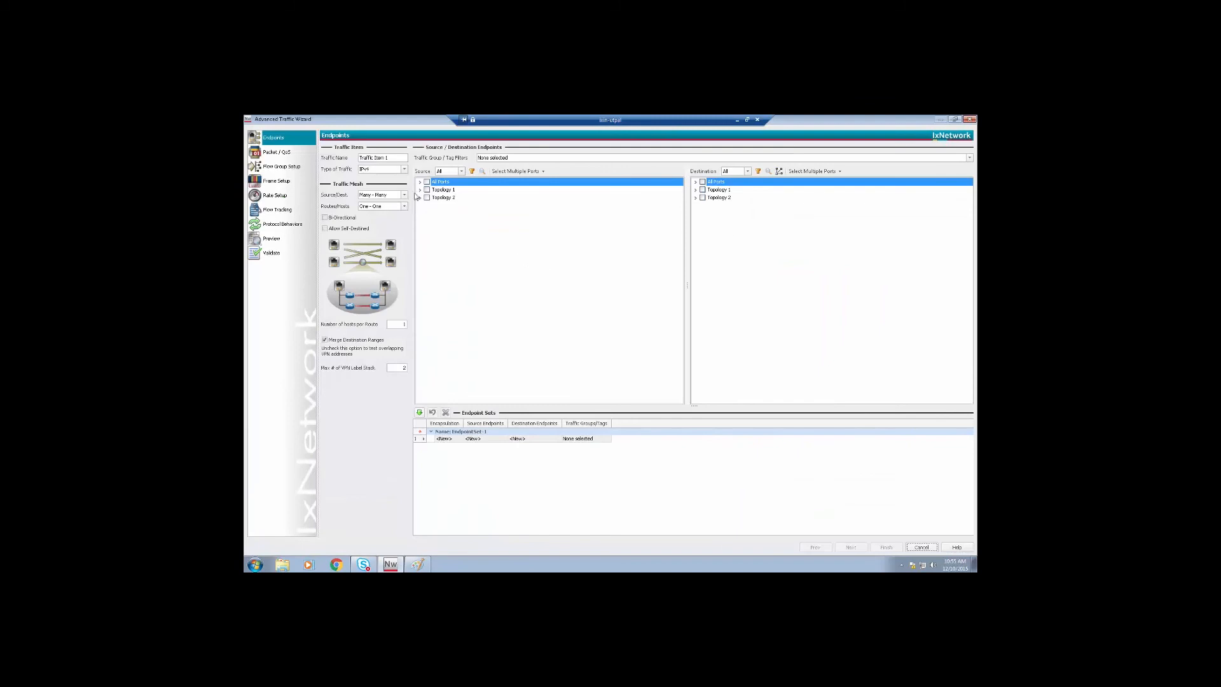
click(325, 218)
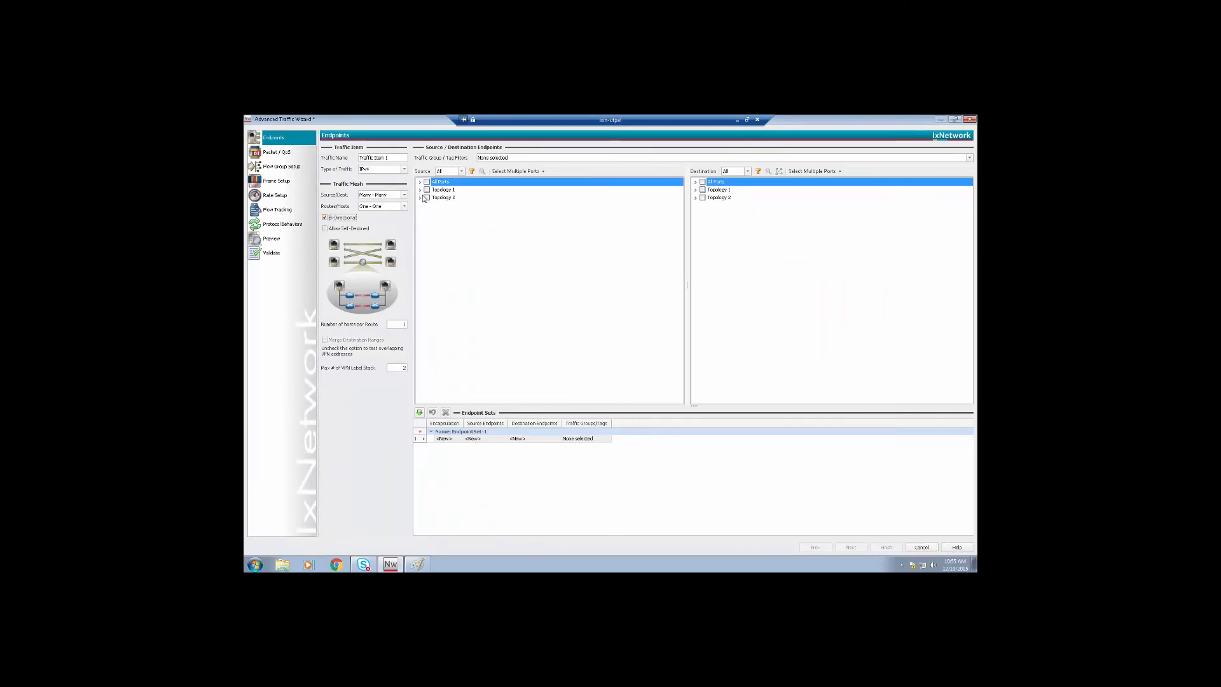
- Select the OSPF Simulated Router External Type-1 Routes of Topology 1's Network Group 1 as the traffic source
click(420, 190)
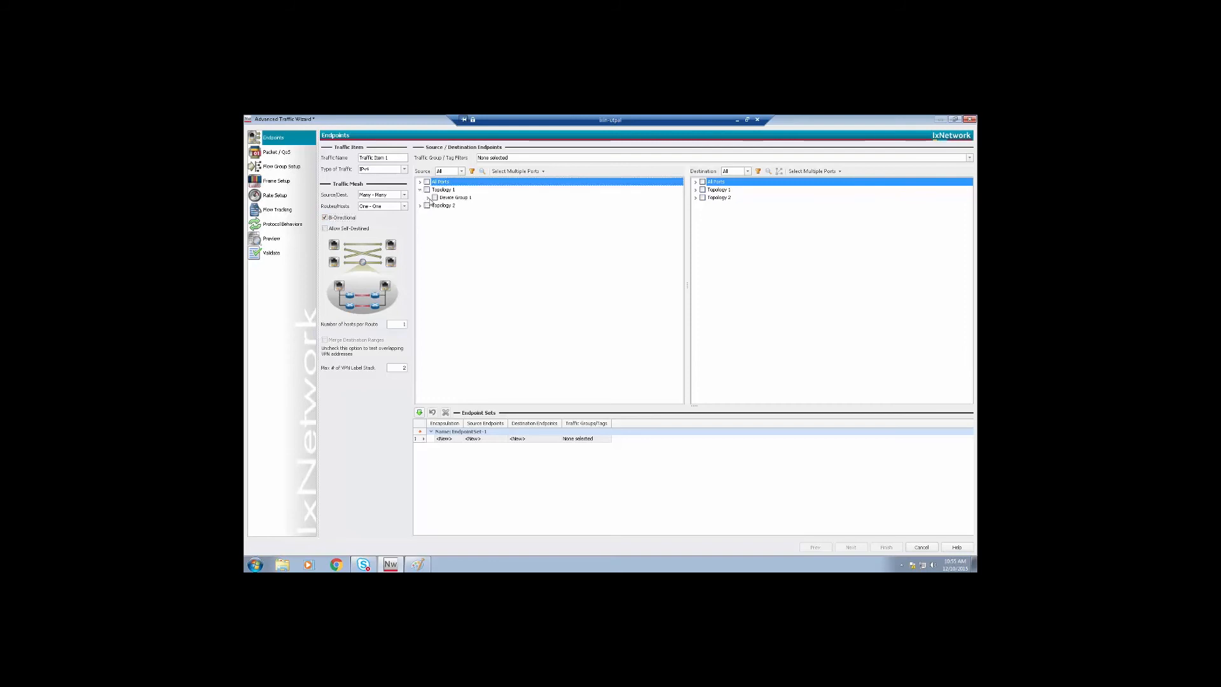
click(428, 198)
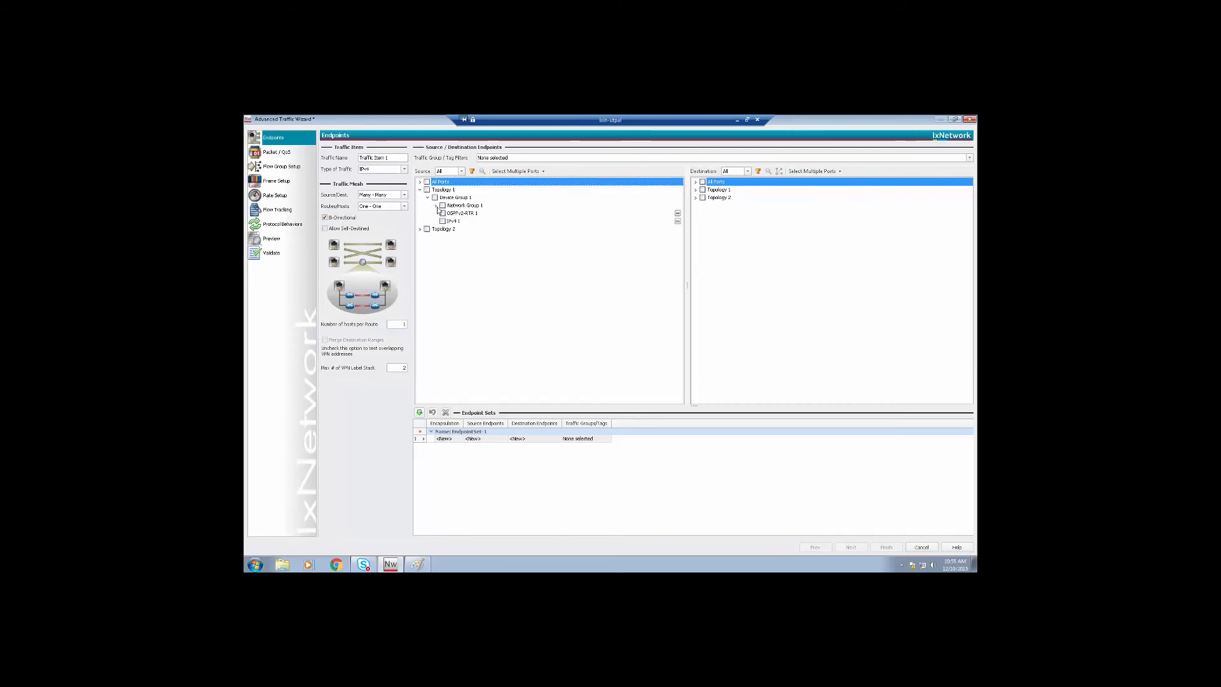
click(436, 206)
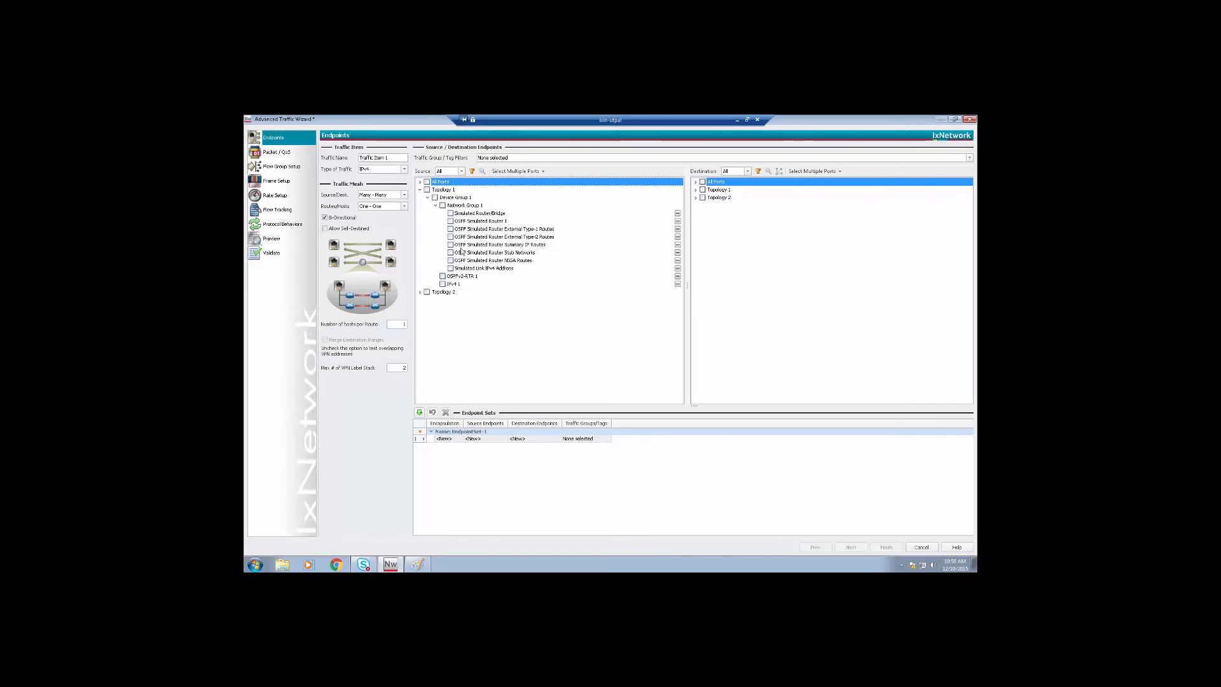
click(450, 229)
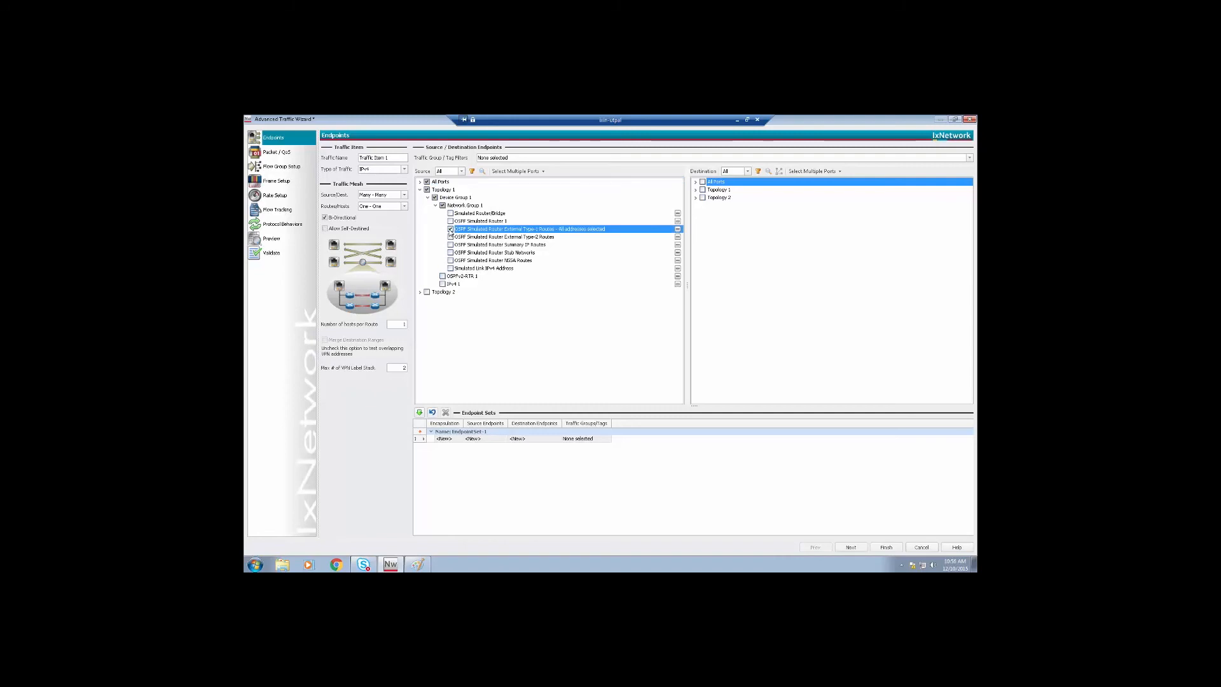
- Select the IPv4 addresses of Topology 2's Network Group 2 as the traffic destination and check the endpoints against the Paint diagram
click(695, 198)
click(703, 206)
click(711, 213)
click(726, 221)
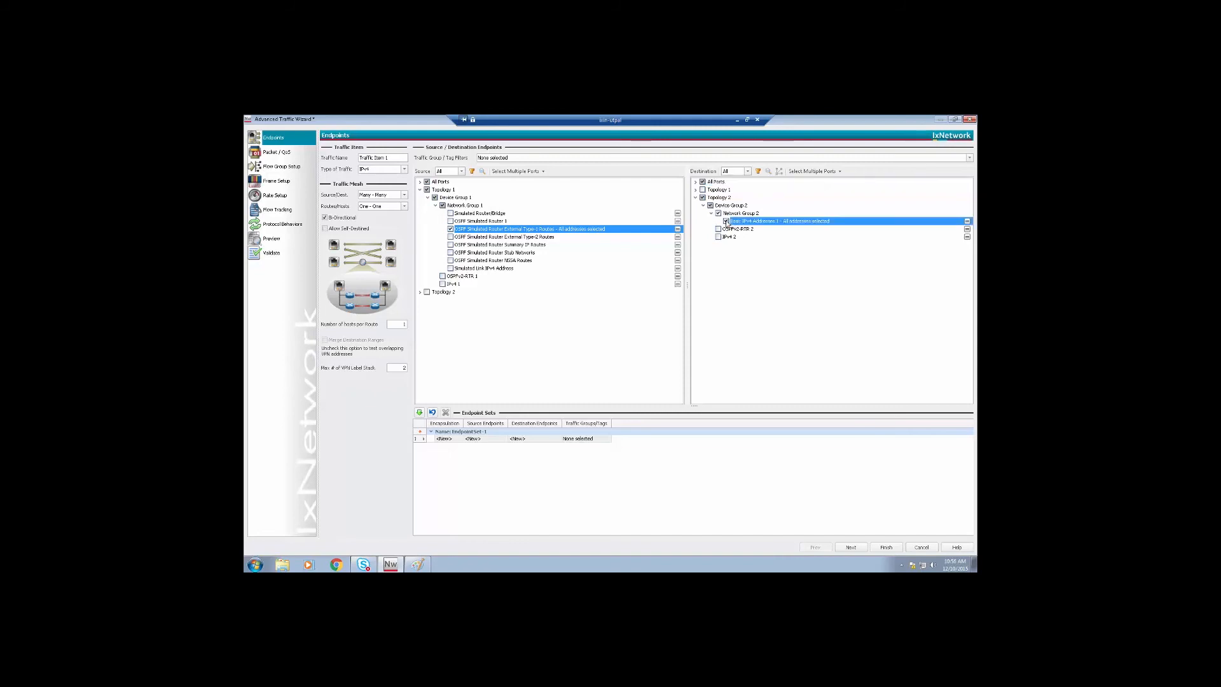
click(418, 564)
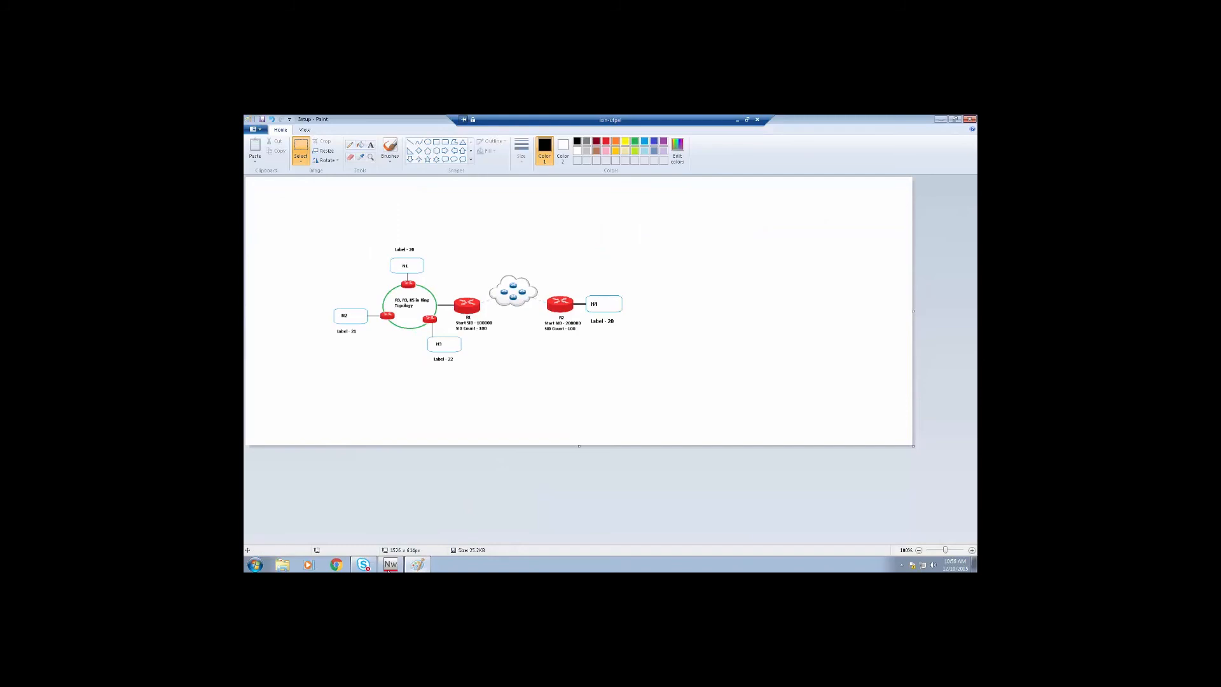
click(389, 564)
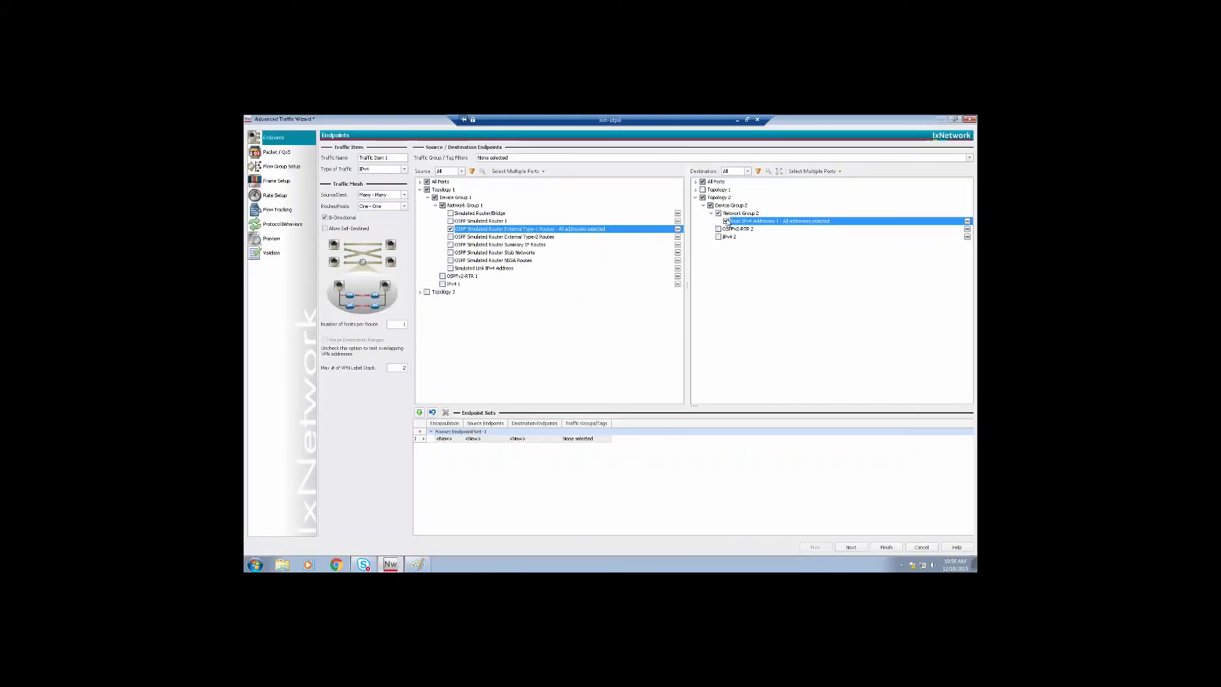
- Accept the endpoints and keep the default packet, flow group, frame and rate settings for the traffic item
click(851, 548)
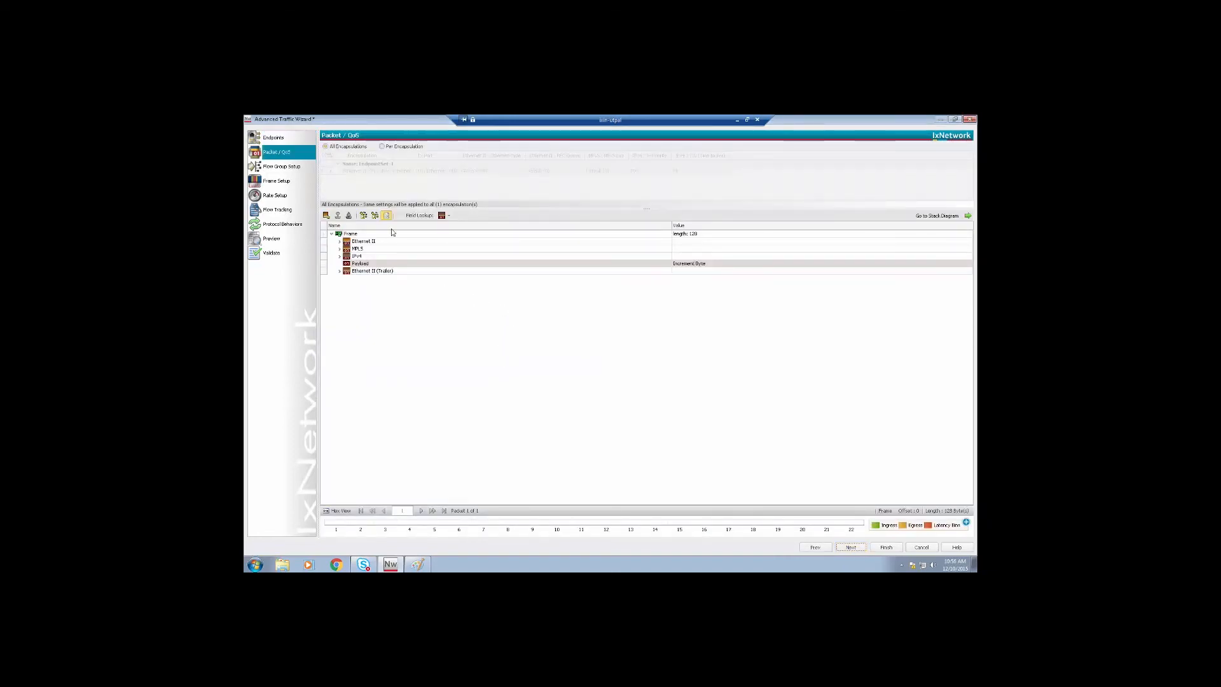
click(849, 548)
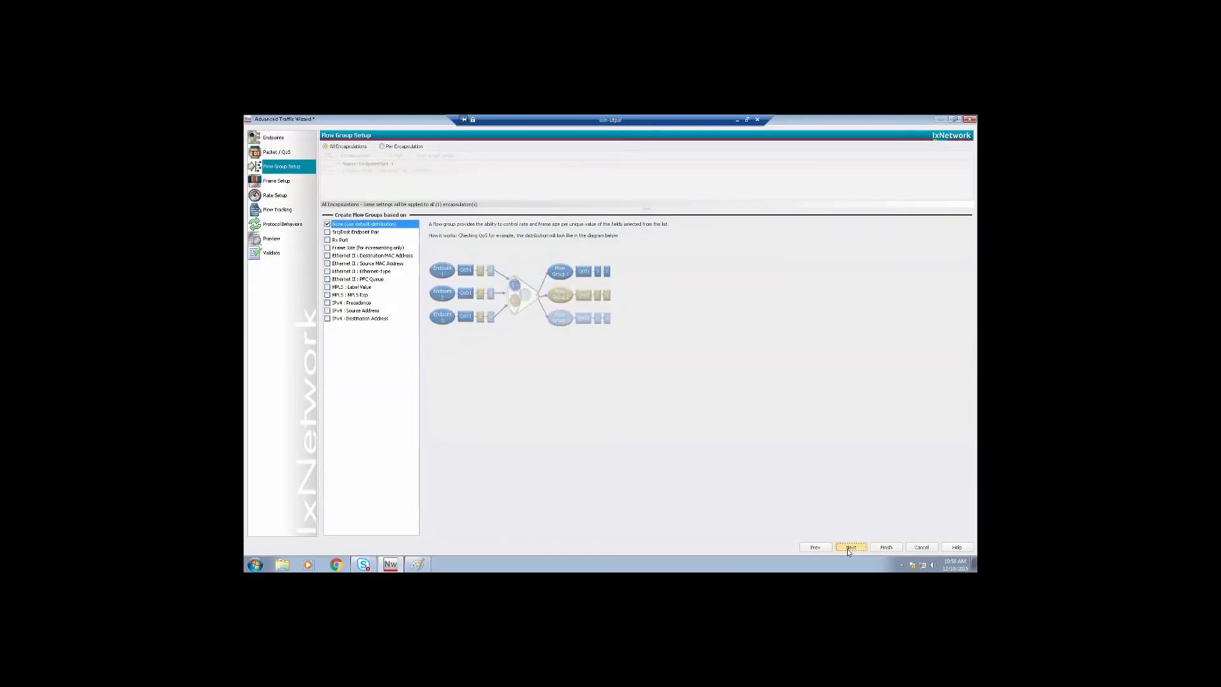
click(849, 548)
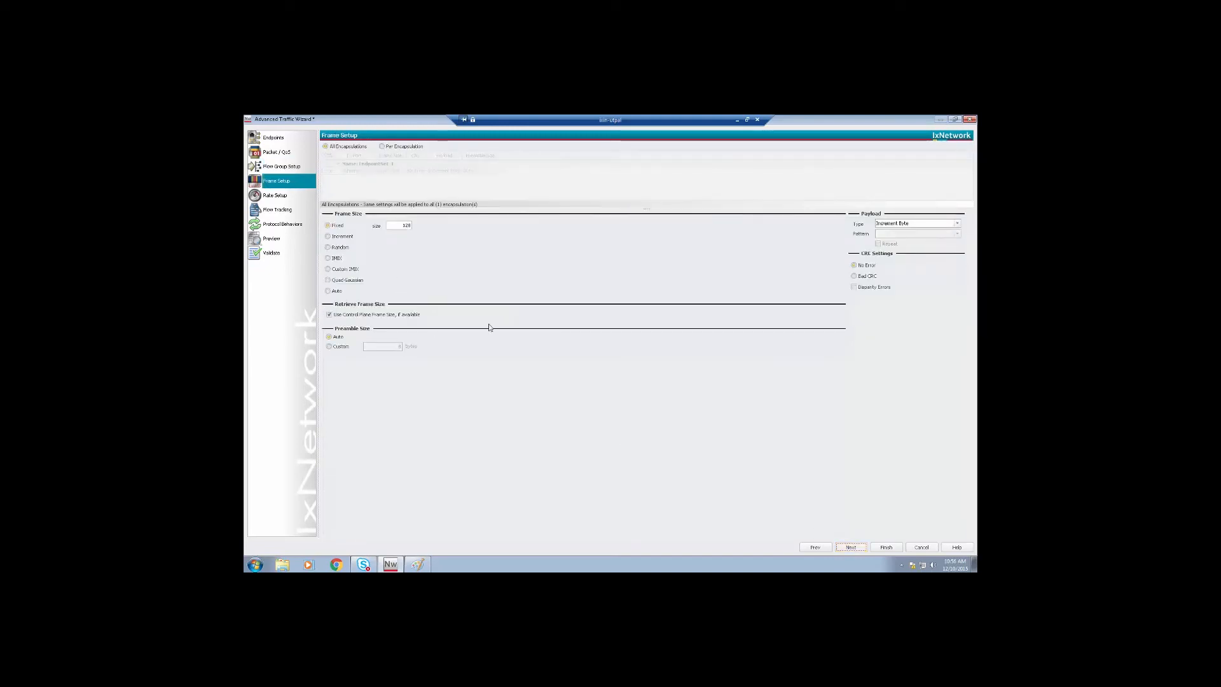
click(855, 548)
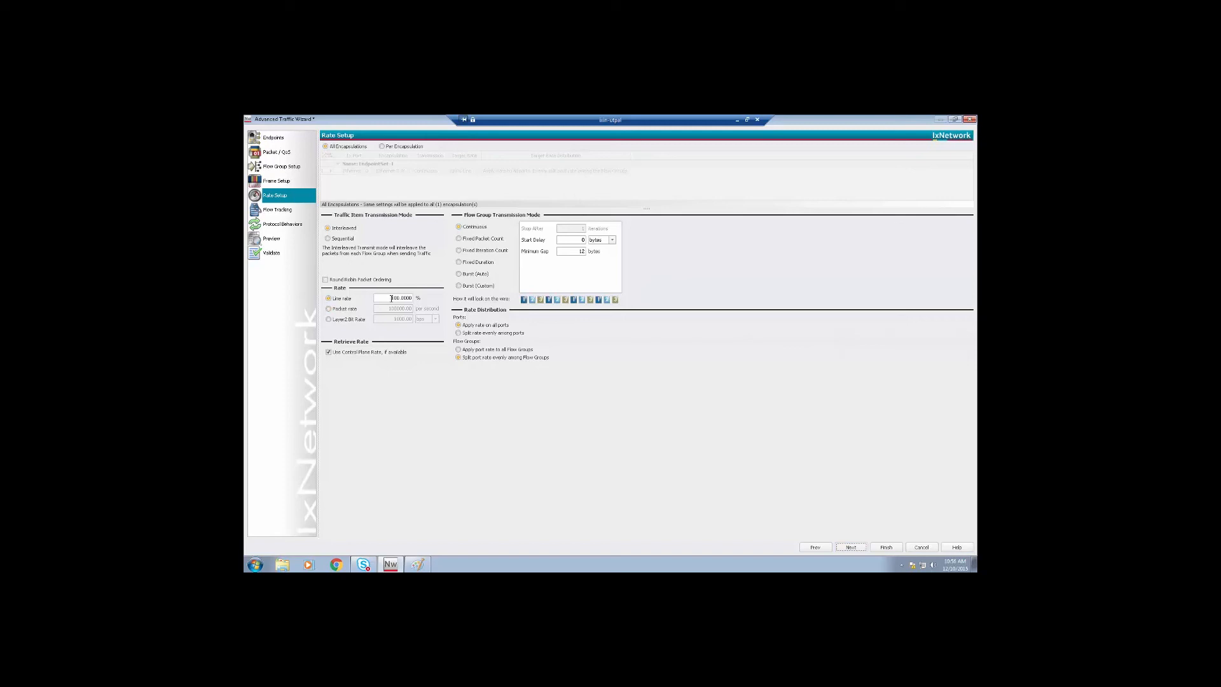
click(851, 547)
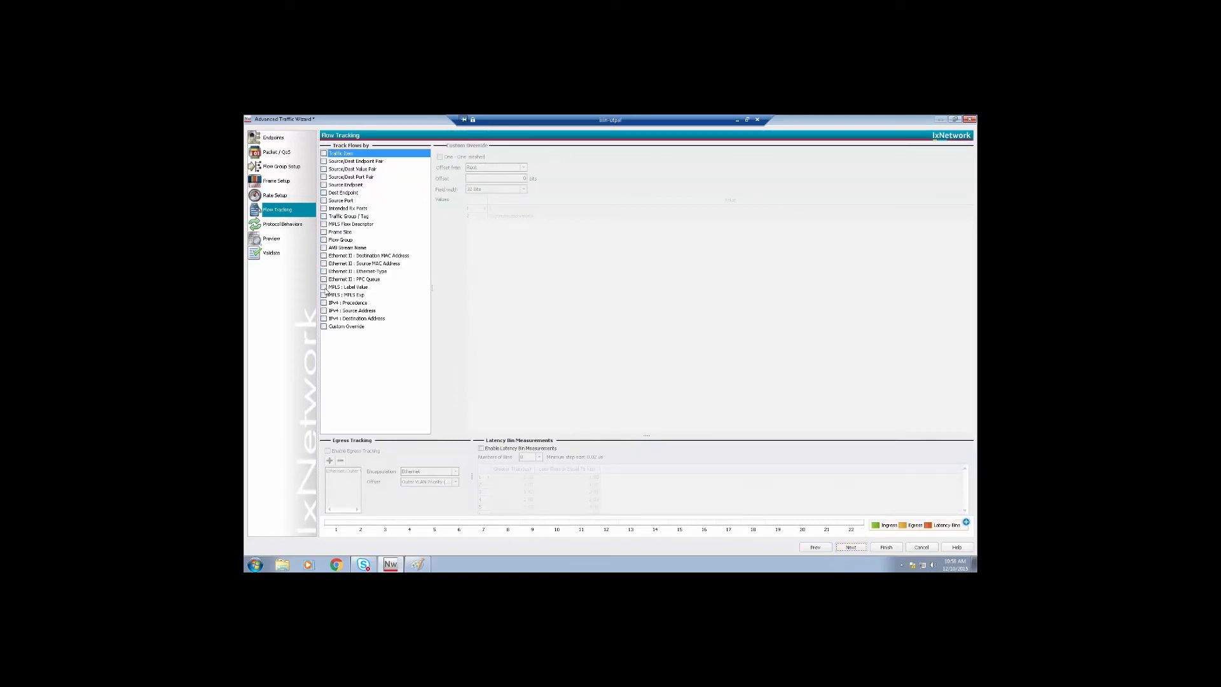
- Track the flows by MPLS label value, IPv4 source address and IPv4 destination address
click(324, 287)
click(324, 310)
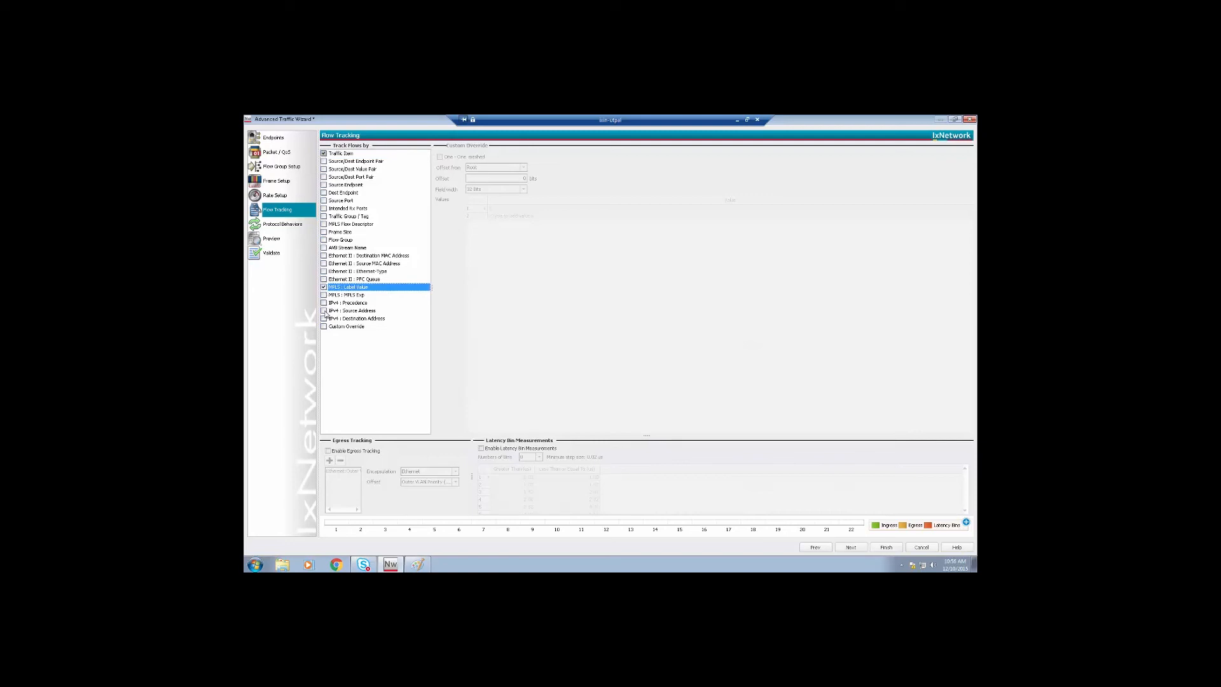
click(323, 319)
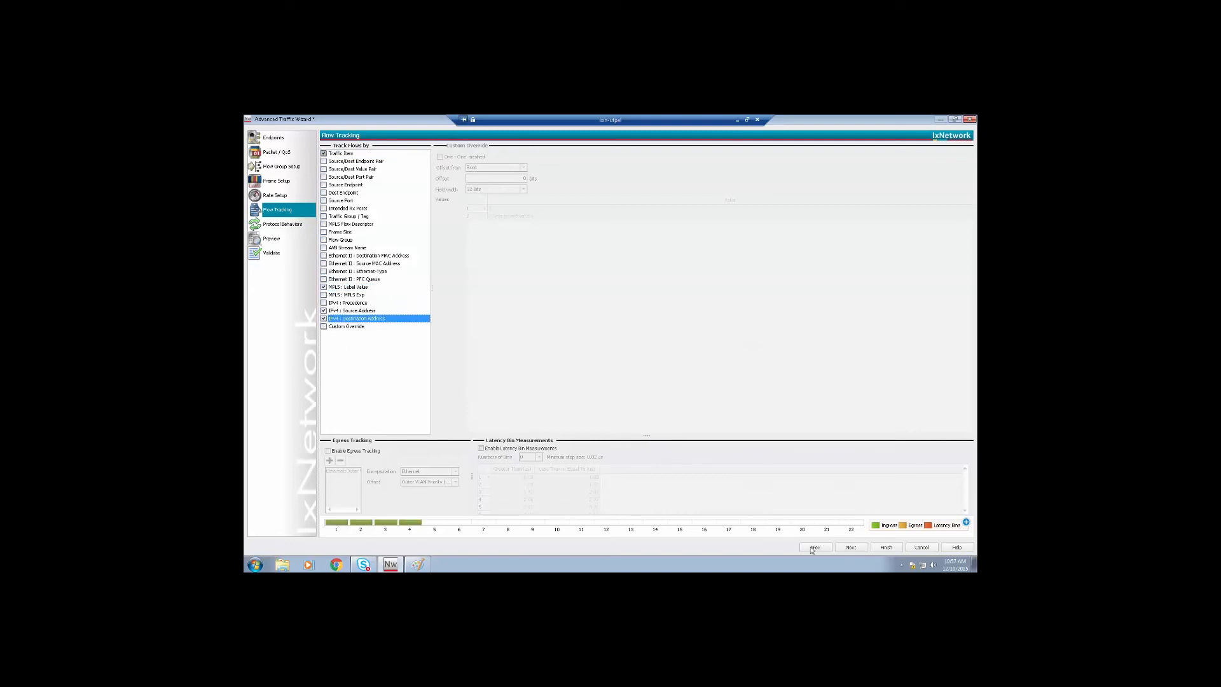
- Keep the default protocol behaviors and generate the preview of the traffic item's flow groups and packets
click(849, 548)
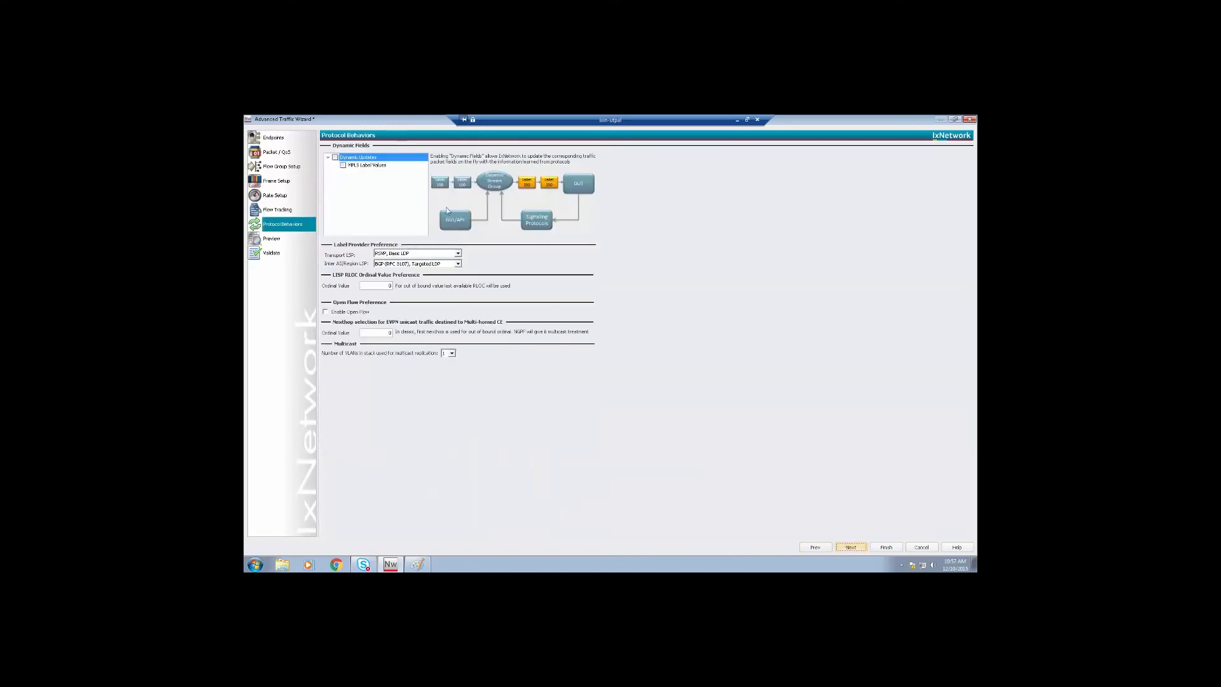
click(849, 547)
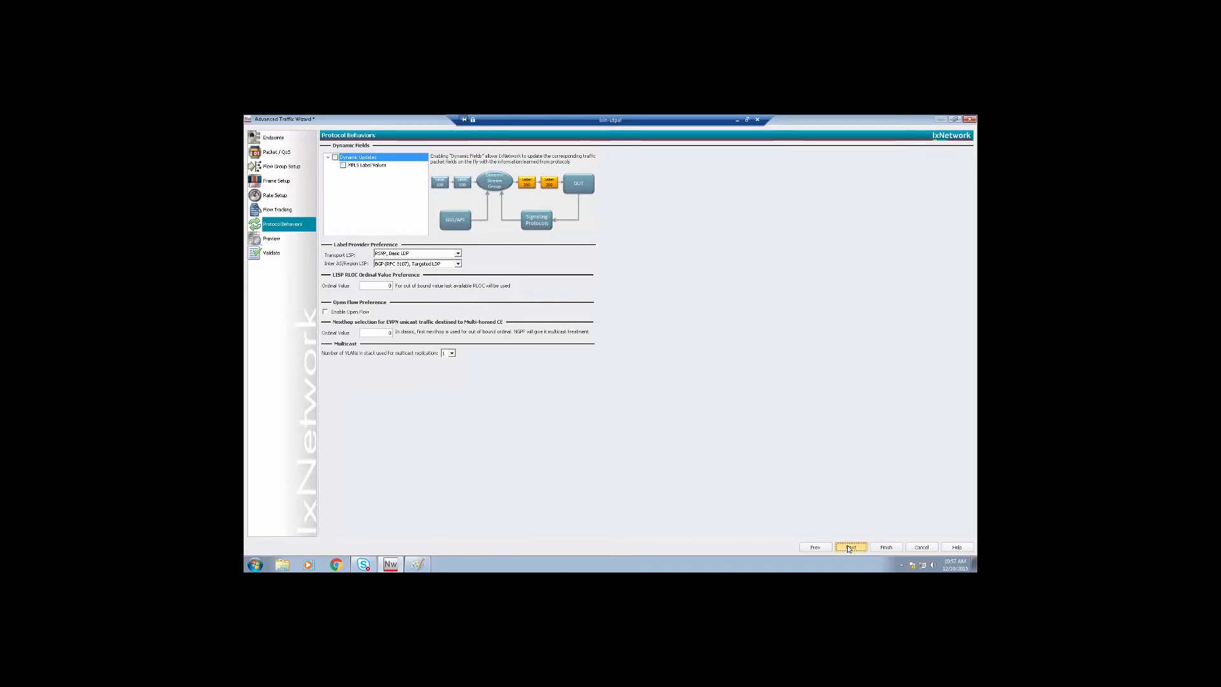
click(951, 150)
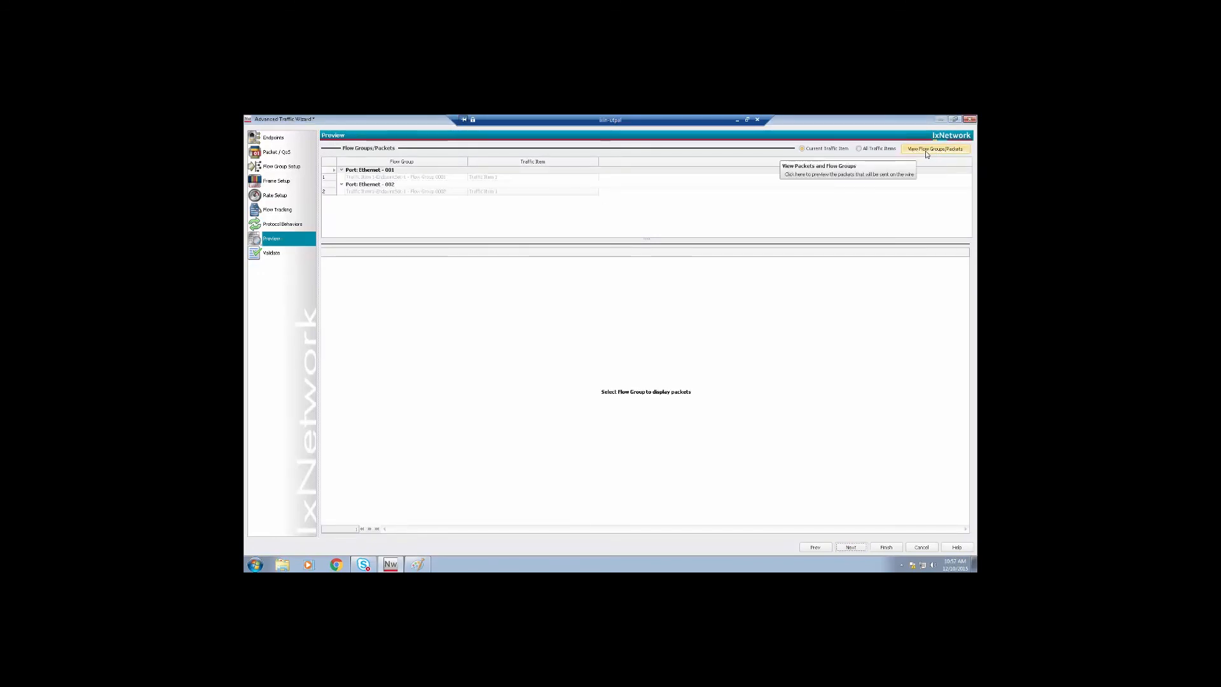
- Inspect the previewed packets of the flow groups on Ethernet - 001 and Ethernet - 002
click(410, 177)
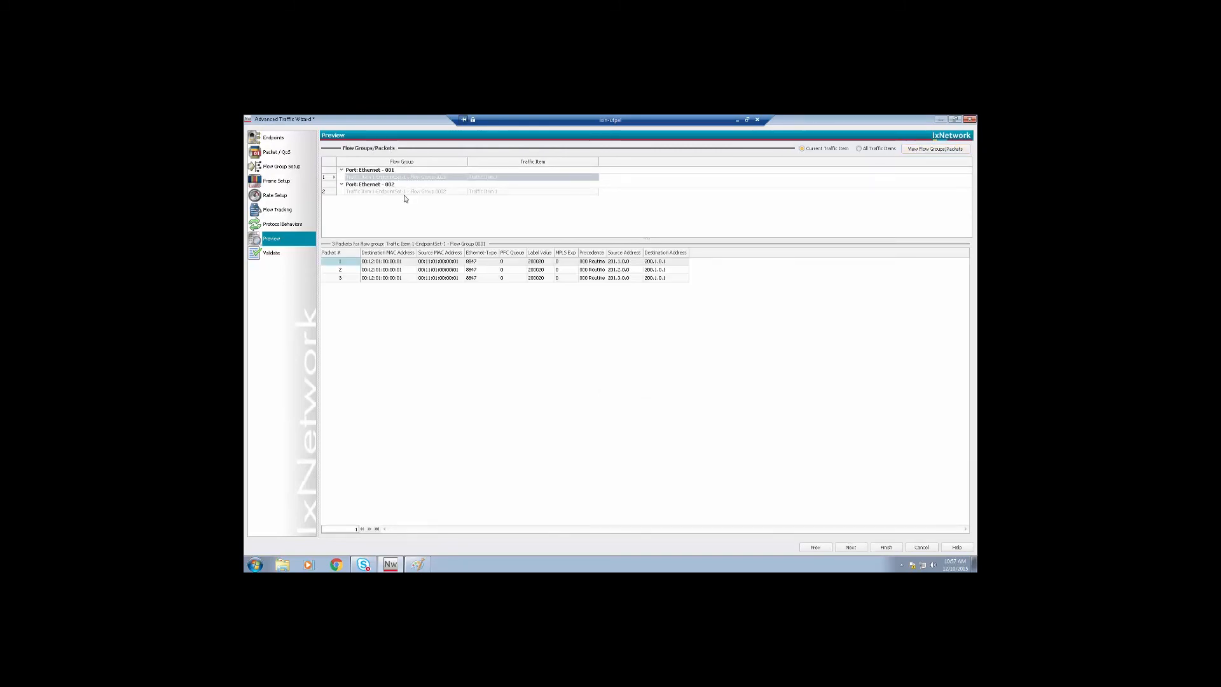
click(404, 193)
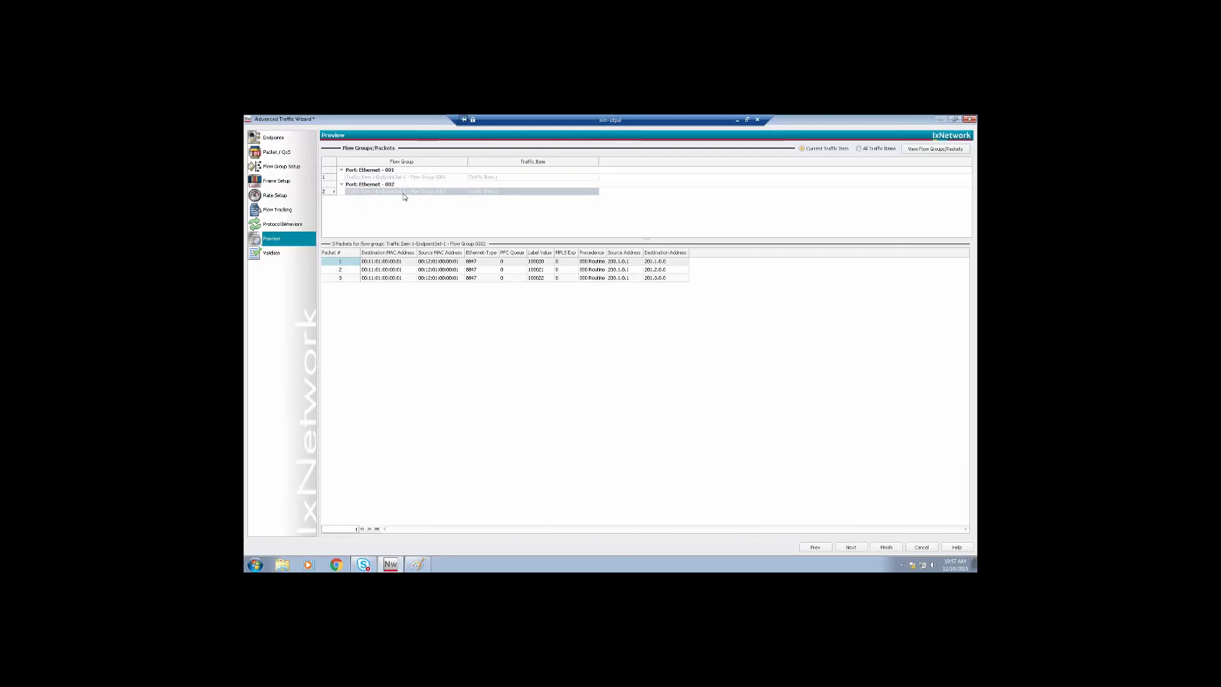
- Validate the current traffic item and finish the Advanced Traffic Wizard
click(852, 548)
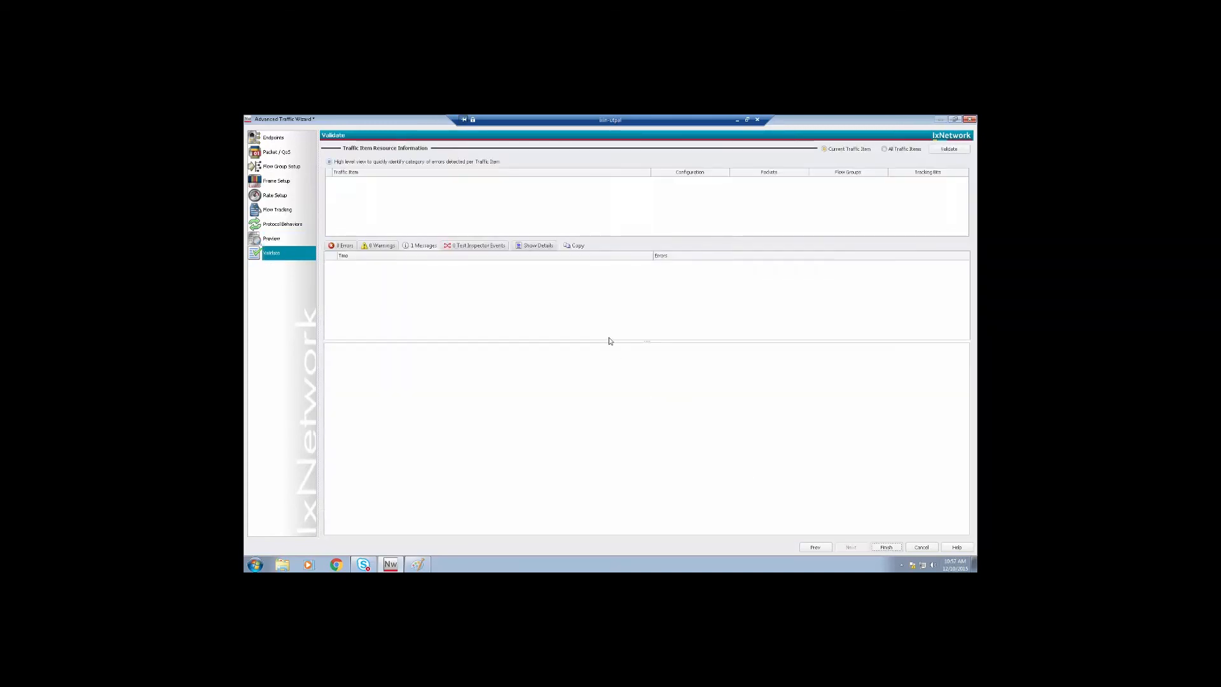
click(947, 150)
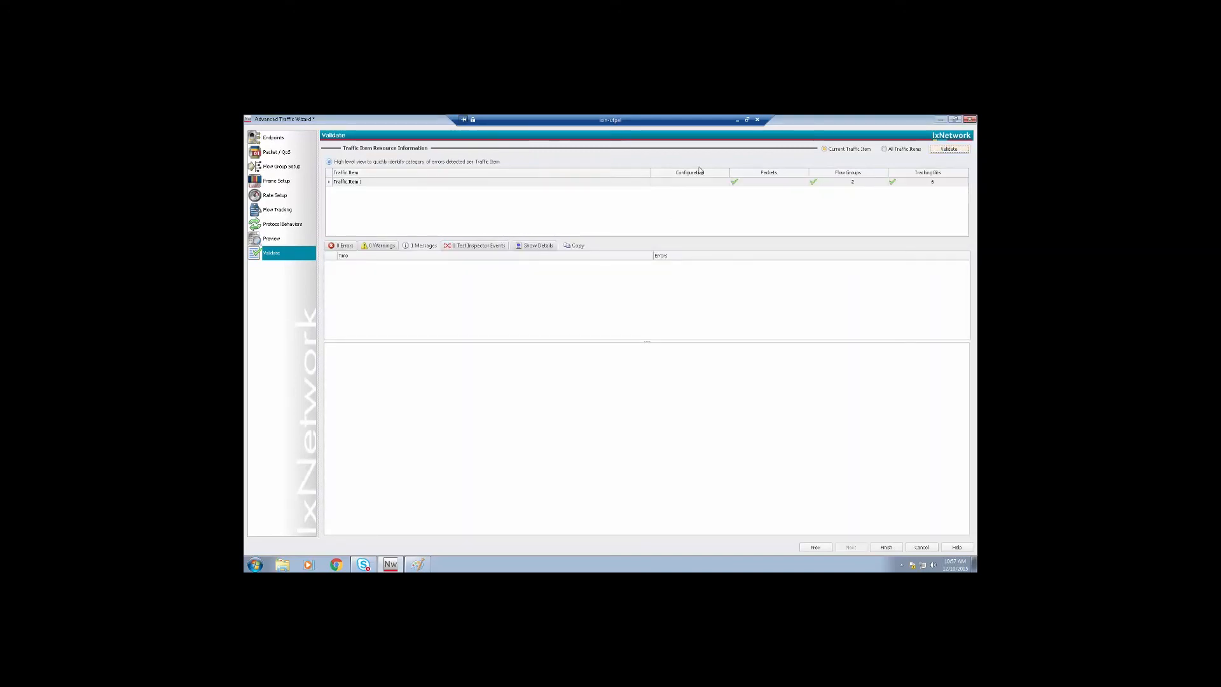
click(885, 547)
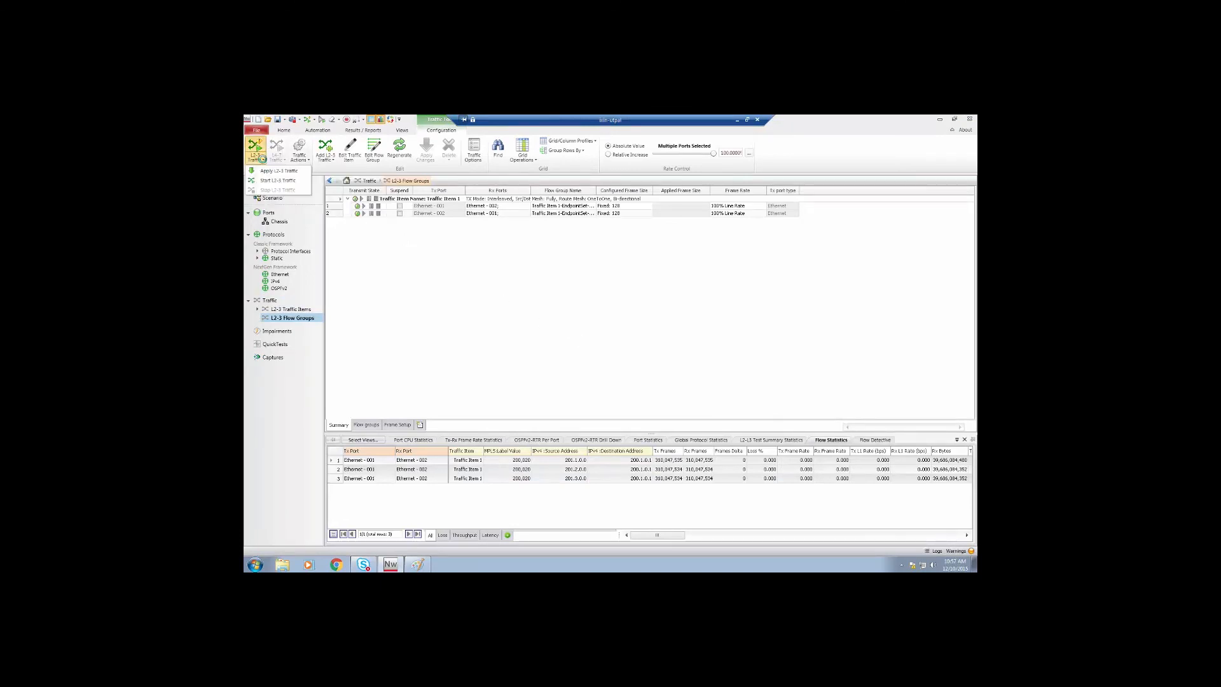
- Apply the L2-3 traffic to the ports and start it
click(261, 160)
click(264, 170)
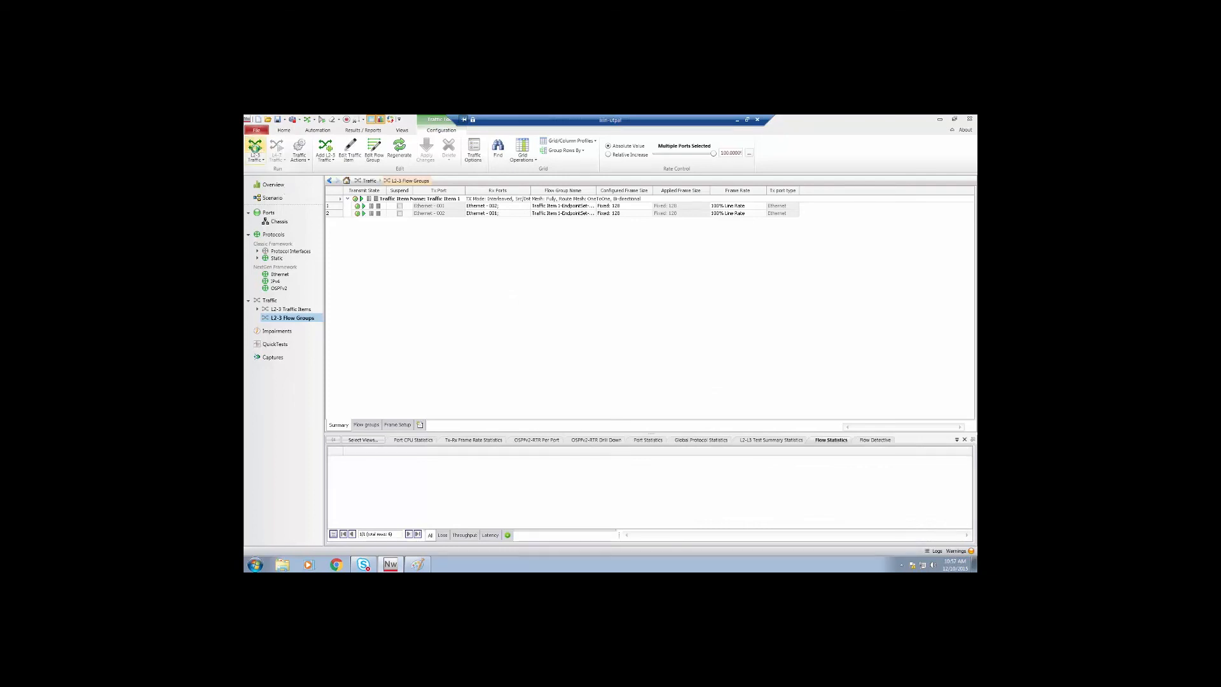
click(255, 147)
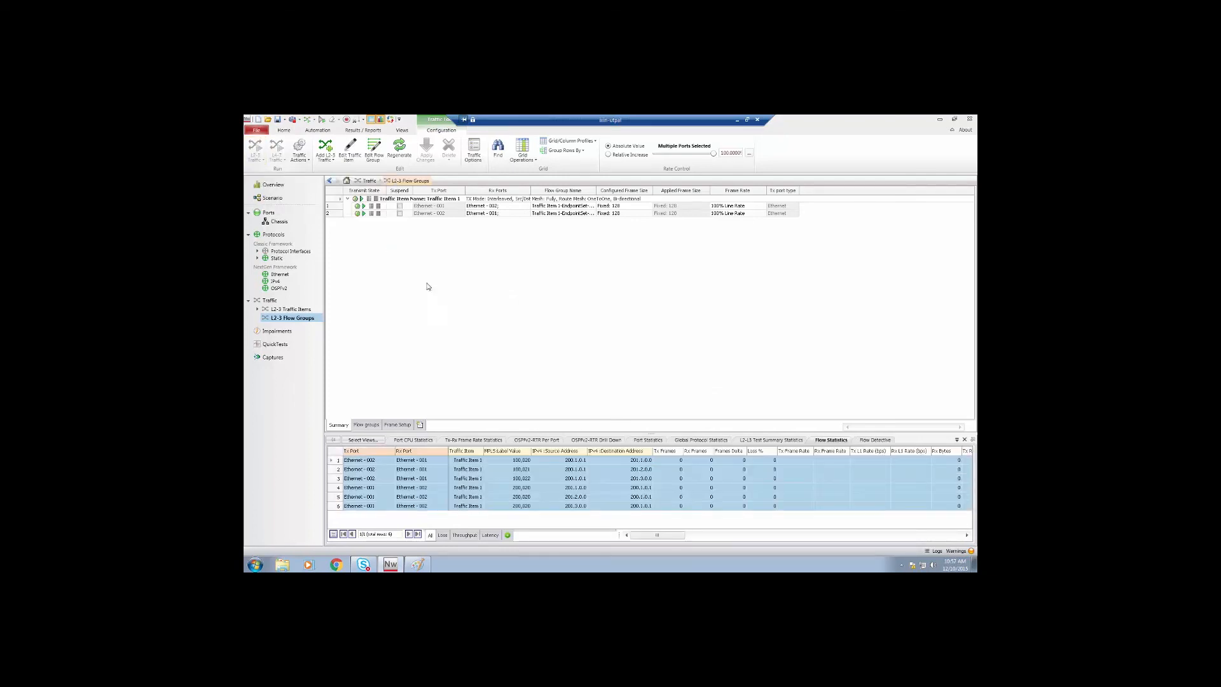
- Add the Traffic Item Statistics view to the displayed traffic statistics views
click(622, 482)
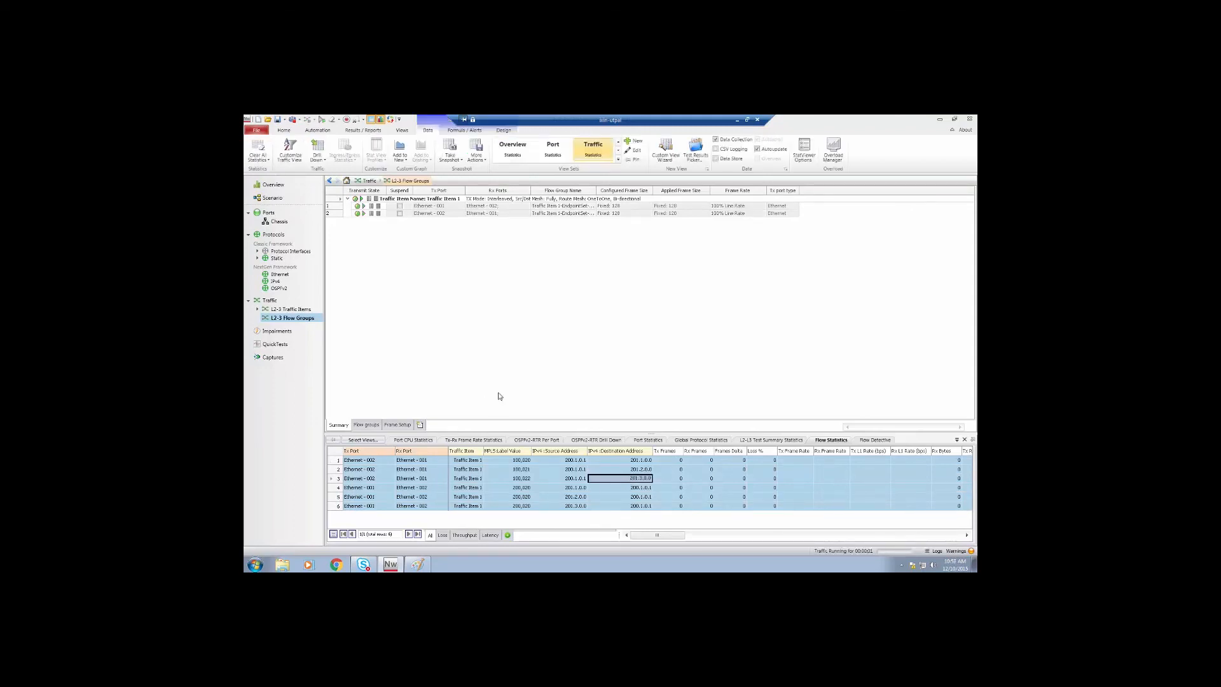
click(571, 478)
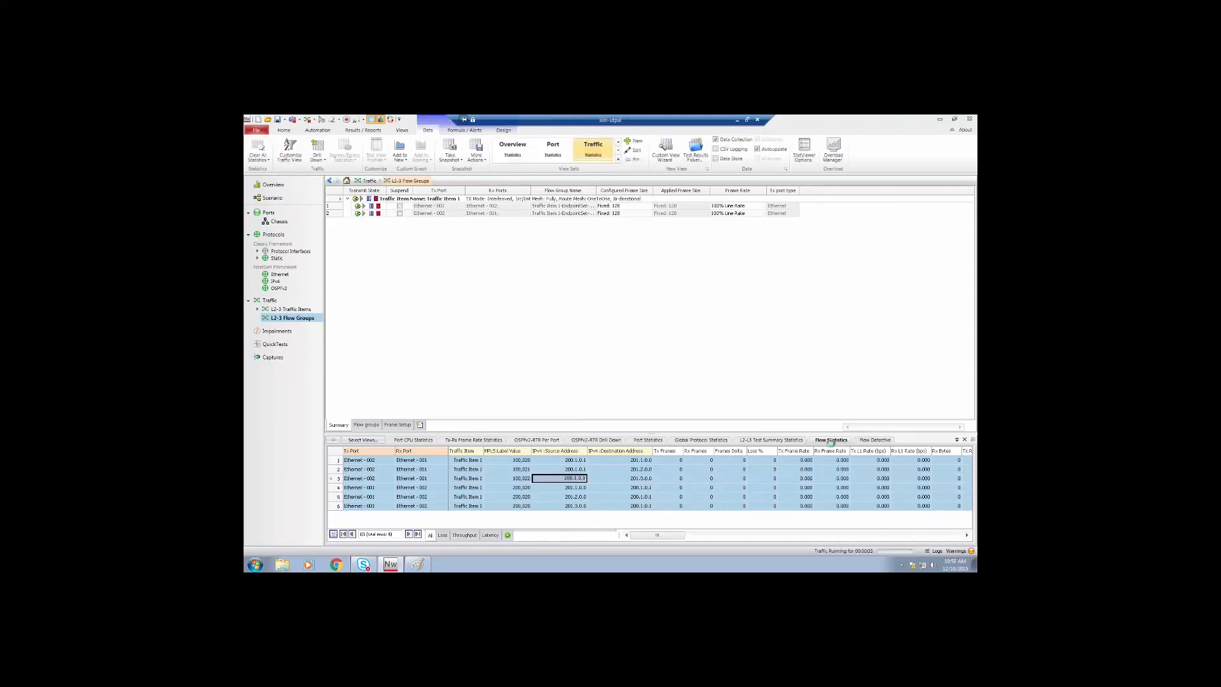
click(363, 439)
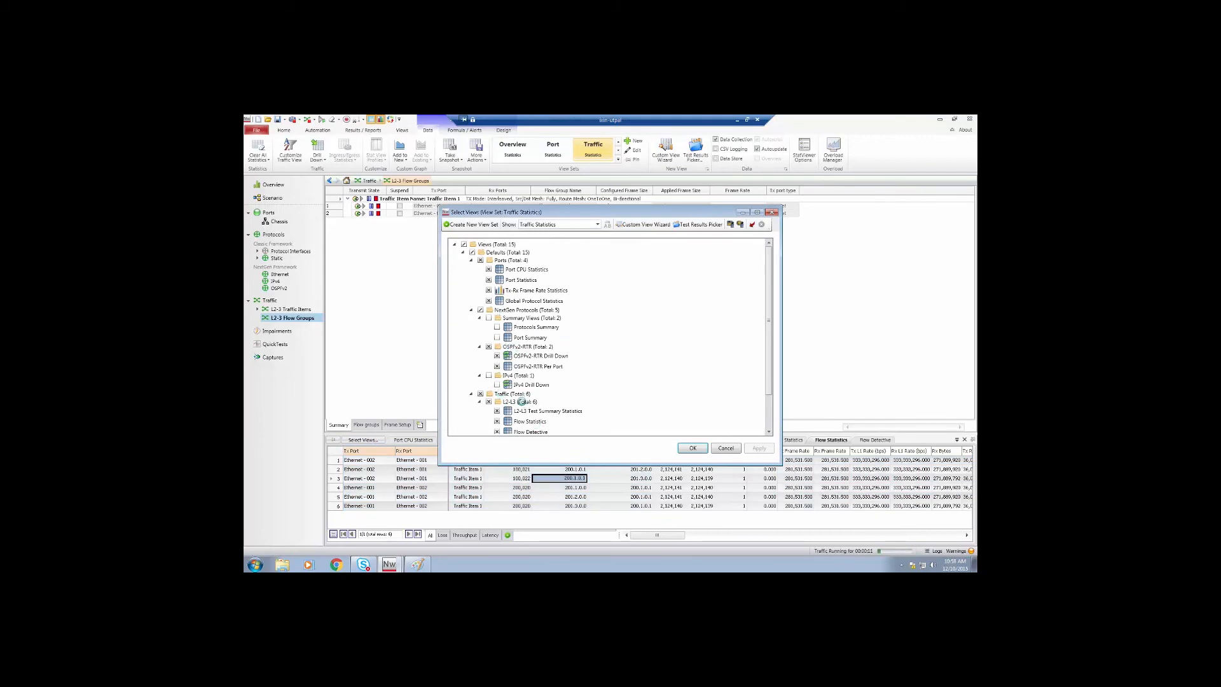
click(693, 448)
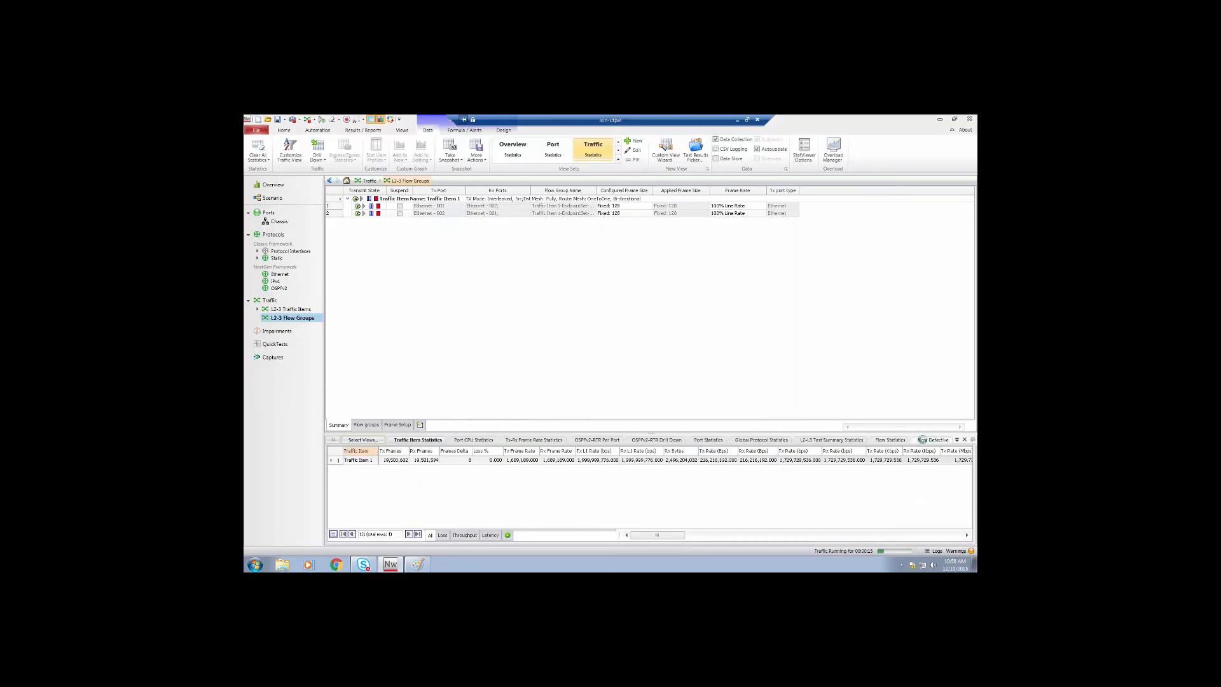
- Check the first flow's destination address and MPLS label in Flow Statistics against the network diagram in Paint
click(889, 440)
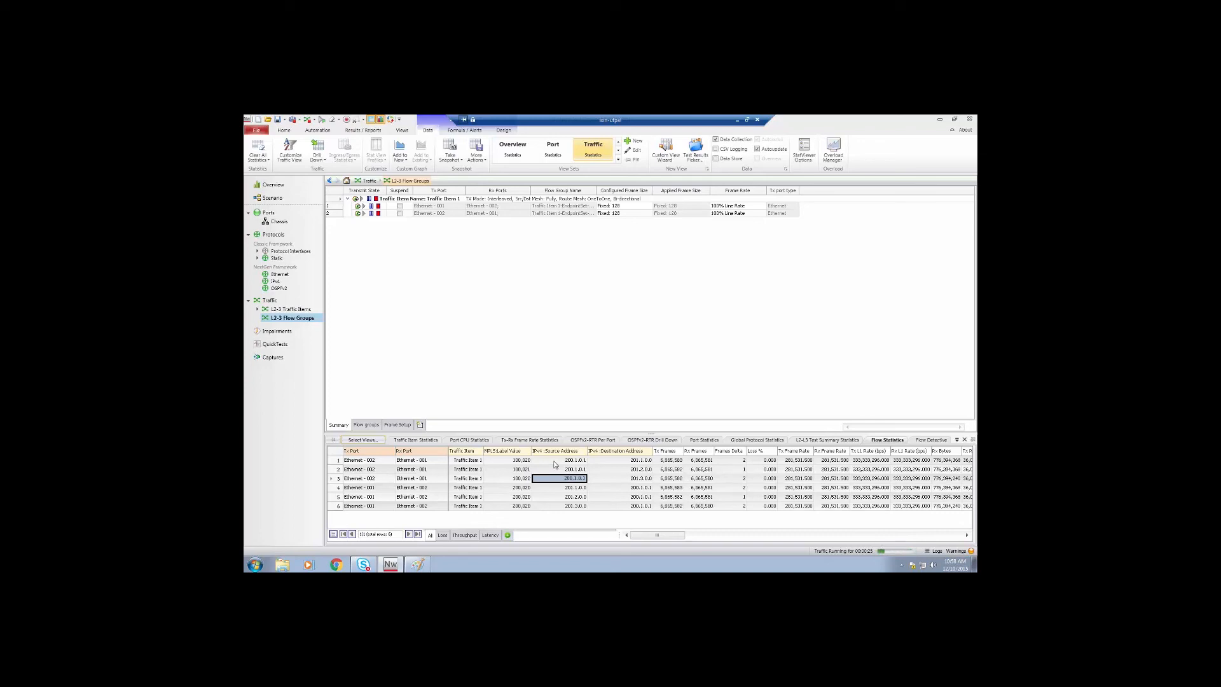
click(635, 459)
click(512, 461)
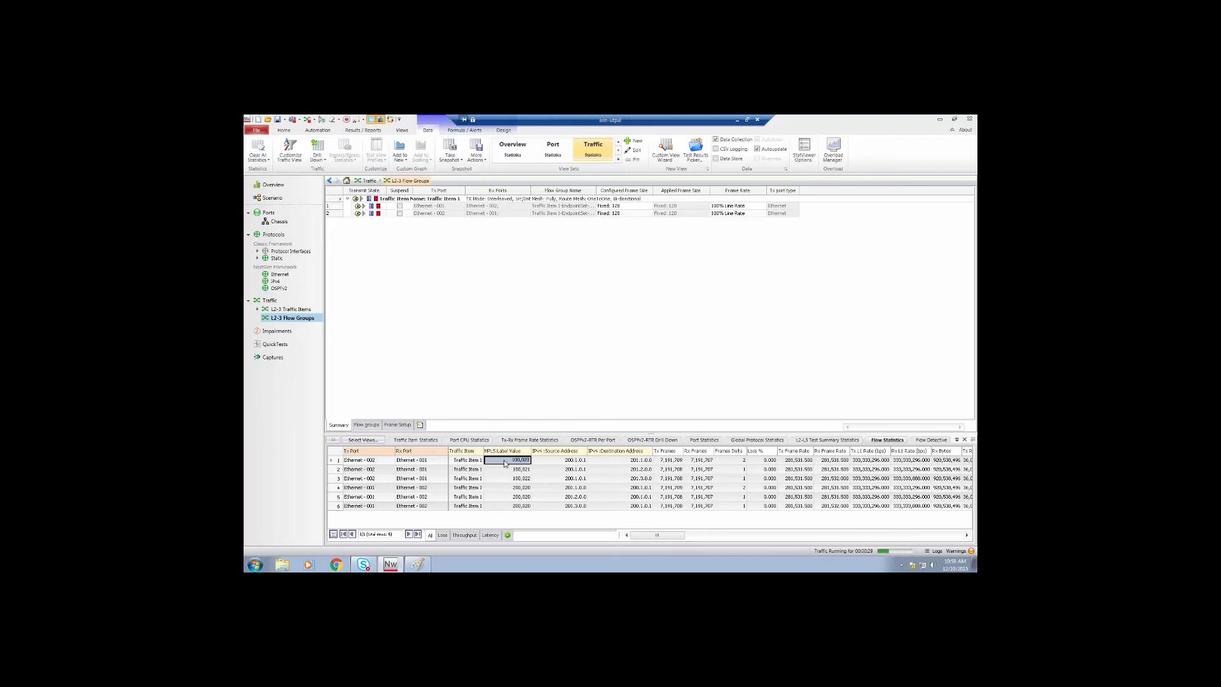
click(418, 564)
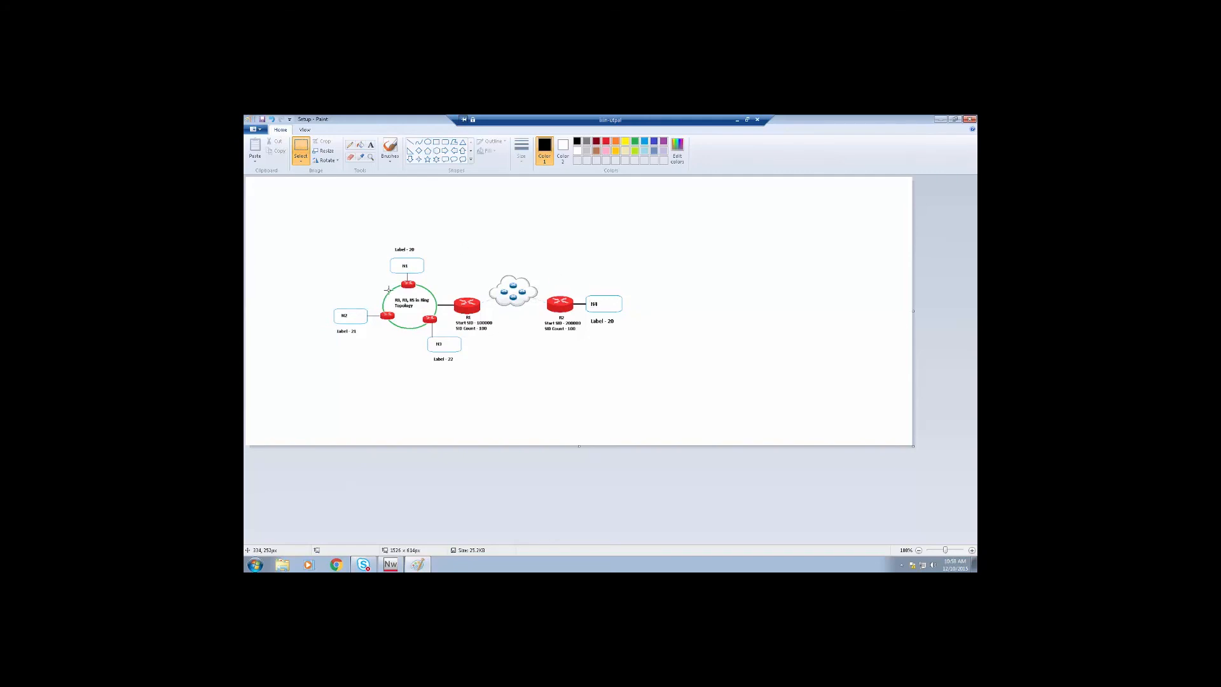
click(393, 564)
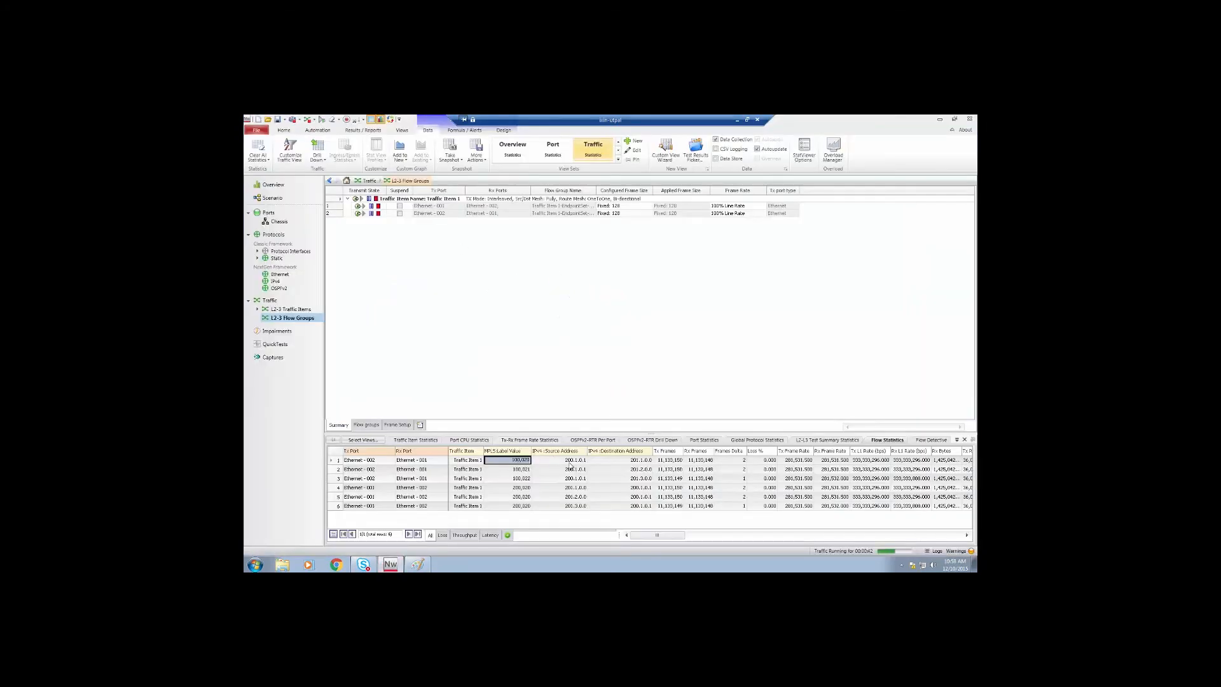
- Examine the IPv4 source addresses and the MPLS label value of each of the six flows in Flow Statistics
click(572, 471)
click(571, 461)
click(519, 461)
click(520, 472)
click(520, 479)
click(522, 488)
click(523, 497)
click(524, 506)
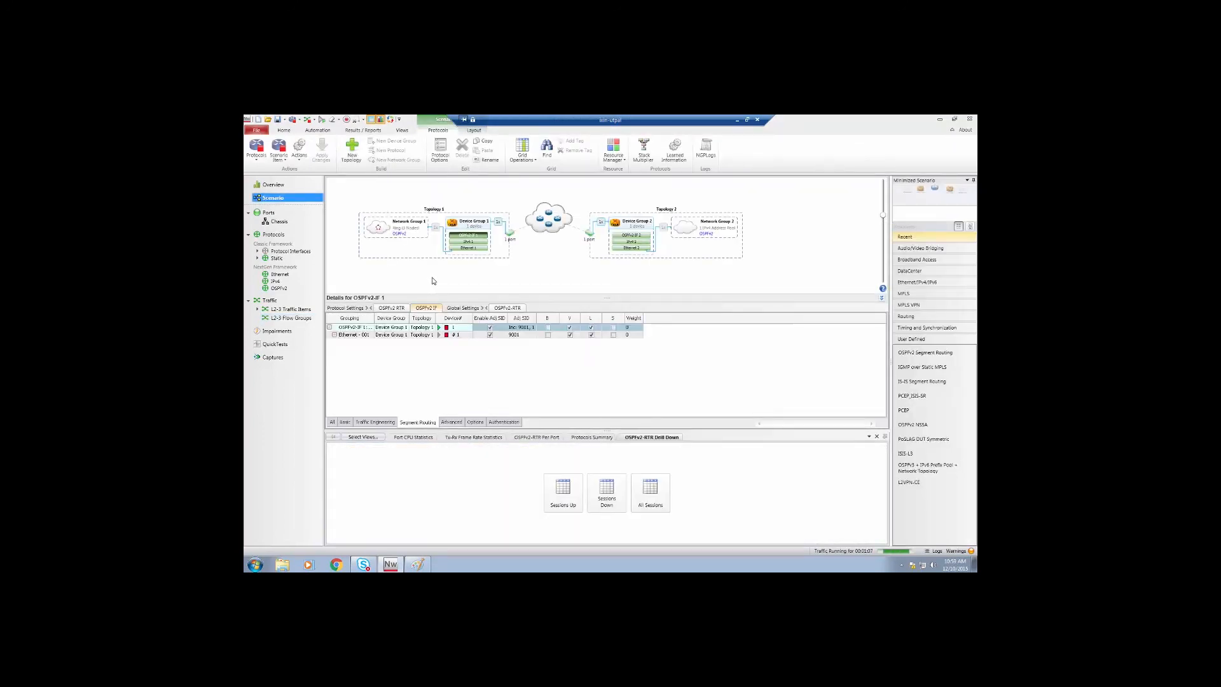
- Review the scenario's OSPFv2 segment routing settings for Network Group 1, Device Group 1, Device Group 2 and Network Group 2
mouse_move(471, 227)
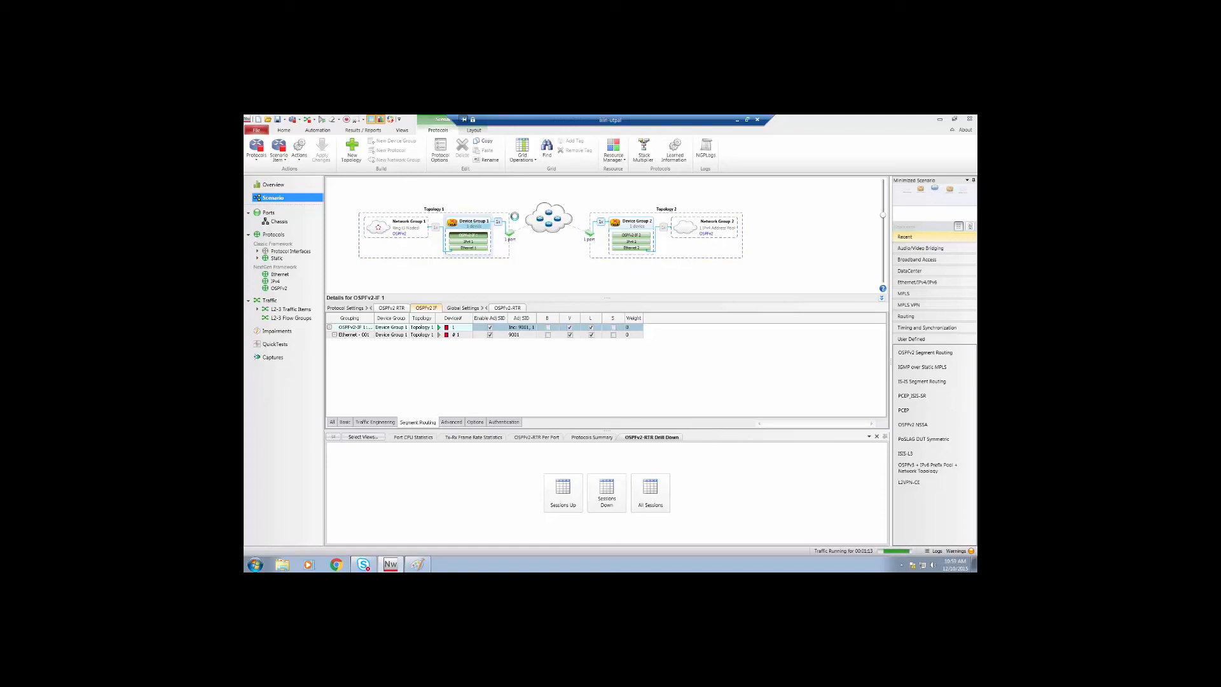
mouse_move(624, 222)
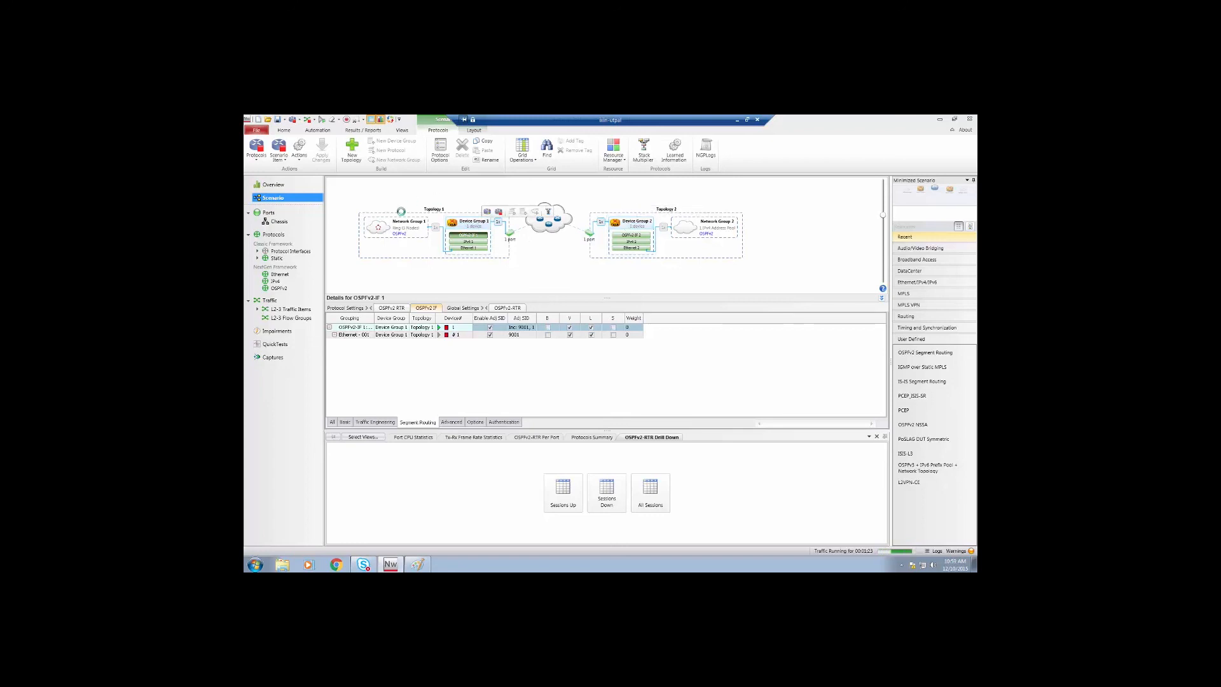
click(399, 220)
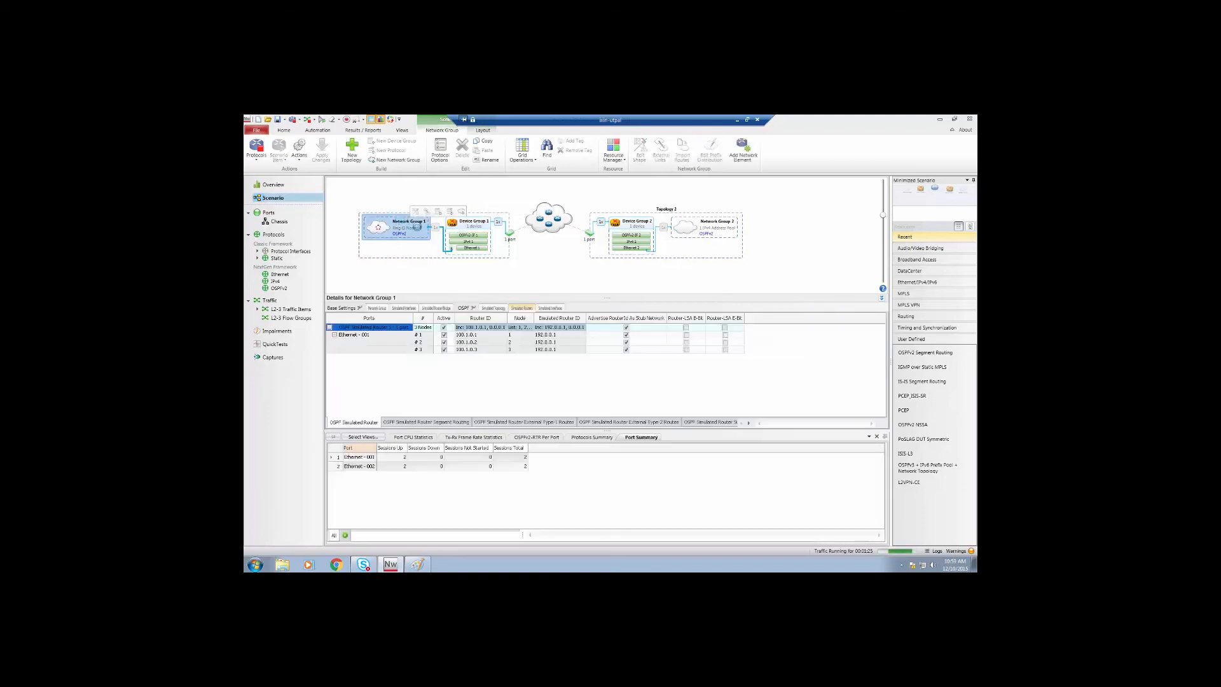
click(406, 221)
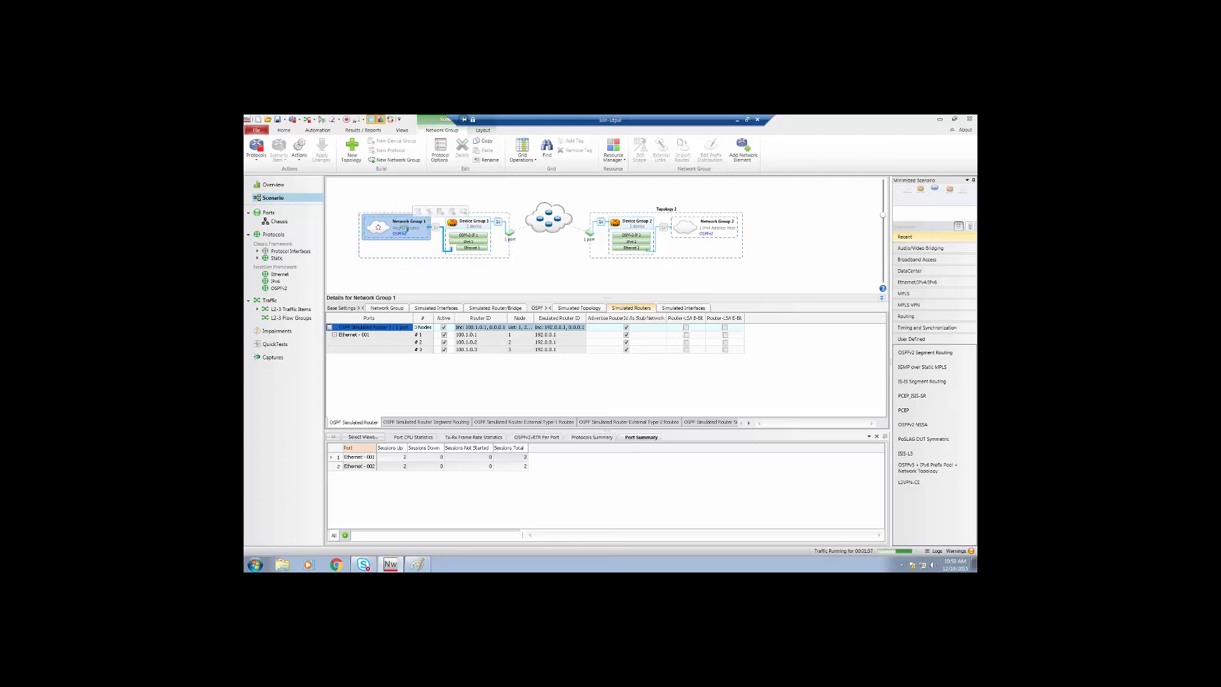
click(474, 226)
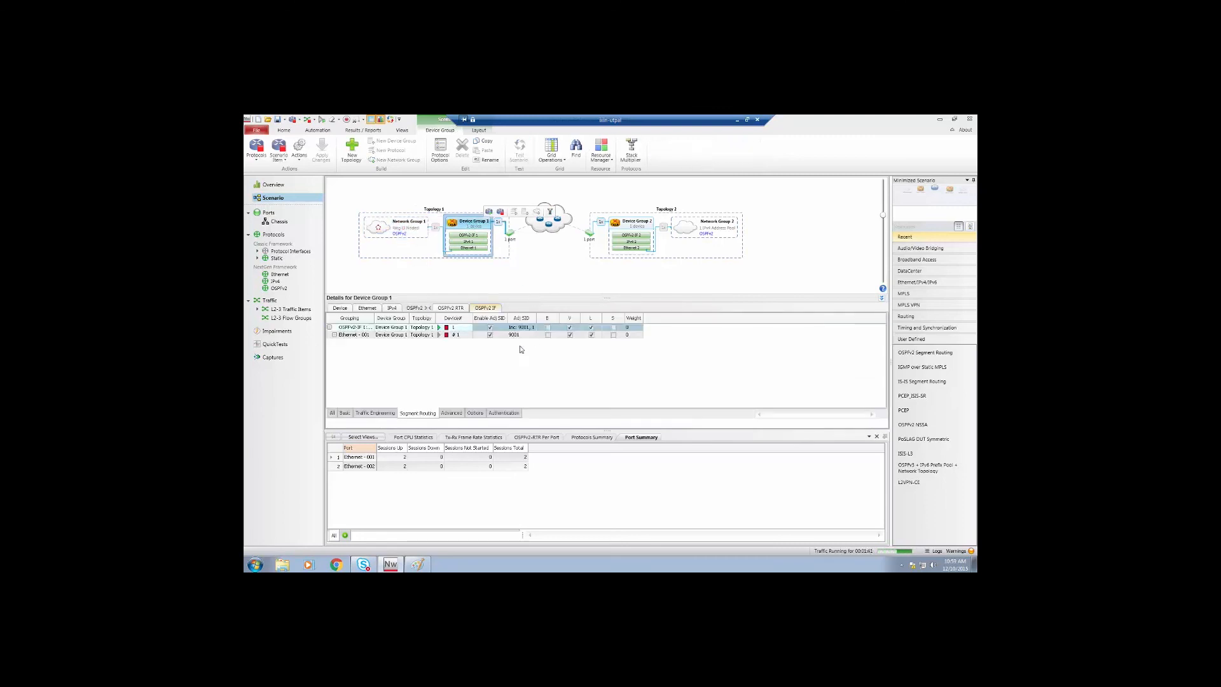
click(489, 326)
click(630, 231)
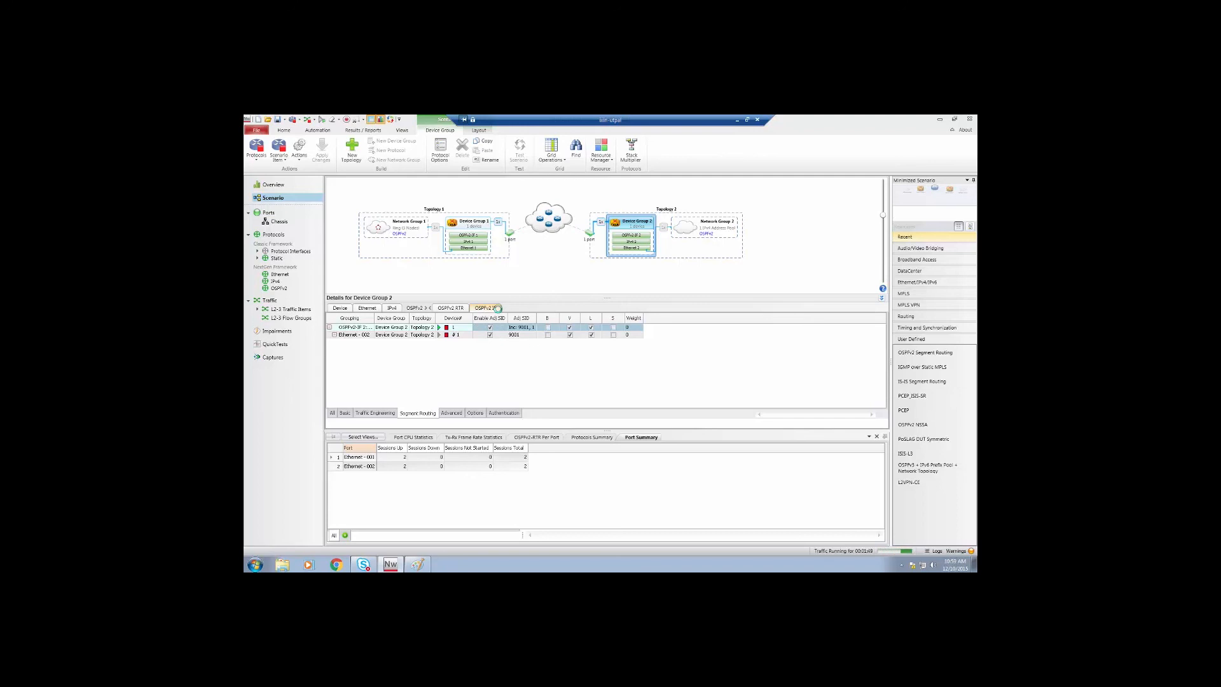
click(716, 226)
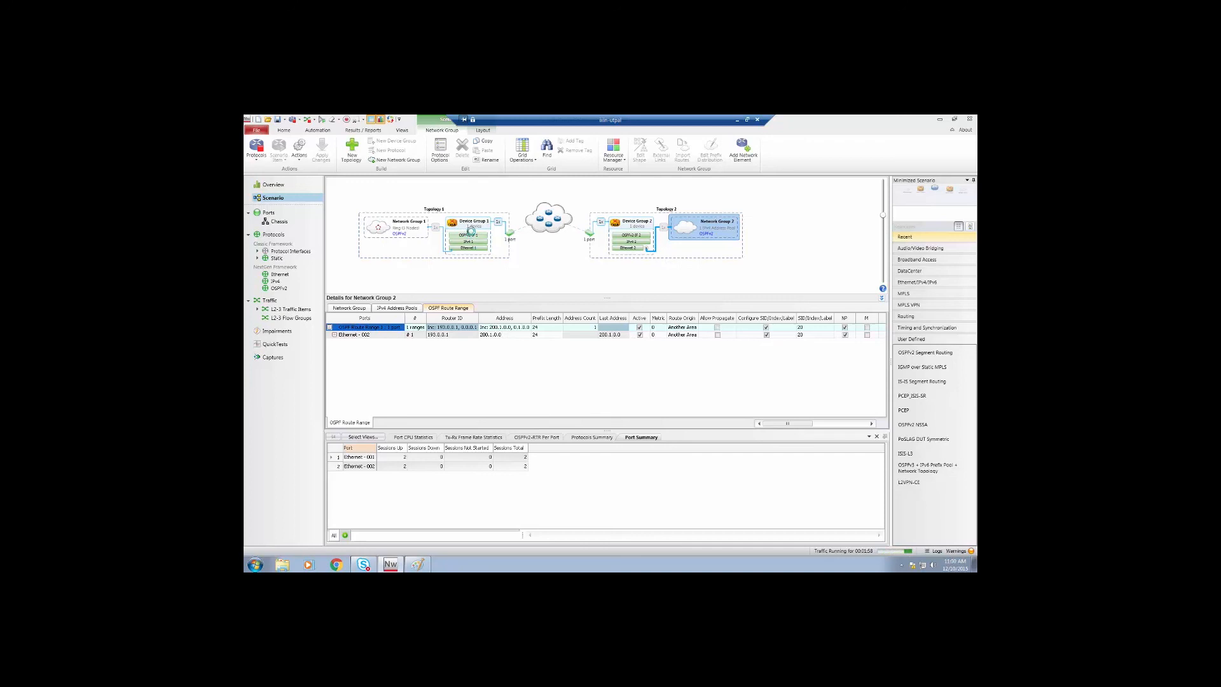
- Review the L2-3 traffic item with its running flow statistics and return to the scenario view
mouse_move(465, 236)
mouse_move(634, 223)
mouse_move(375, 224)
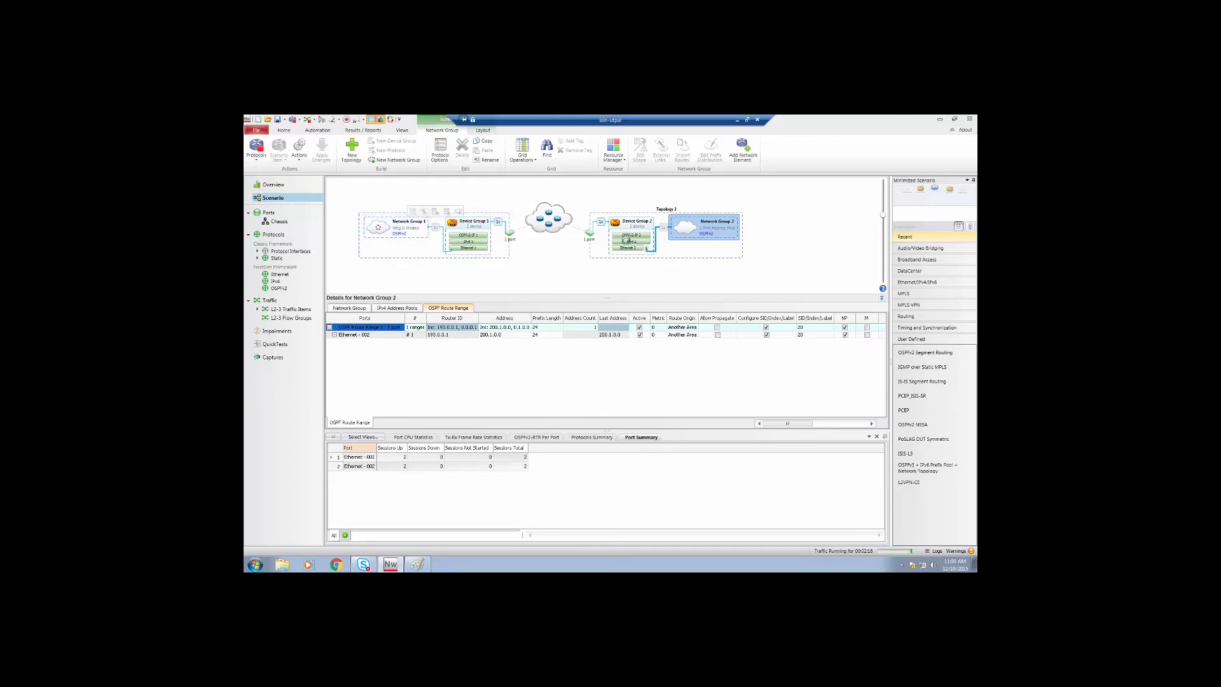
mouse_move(690, 226)
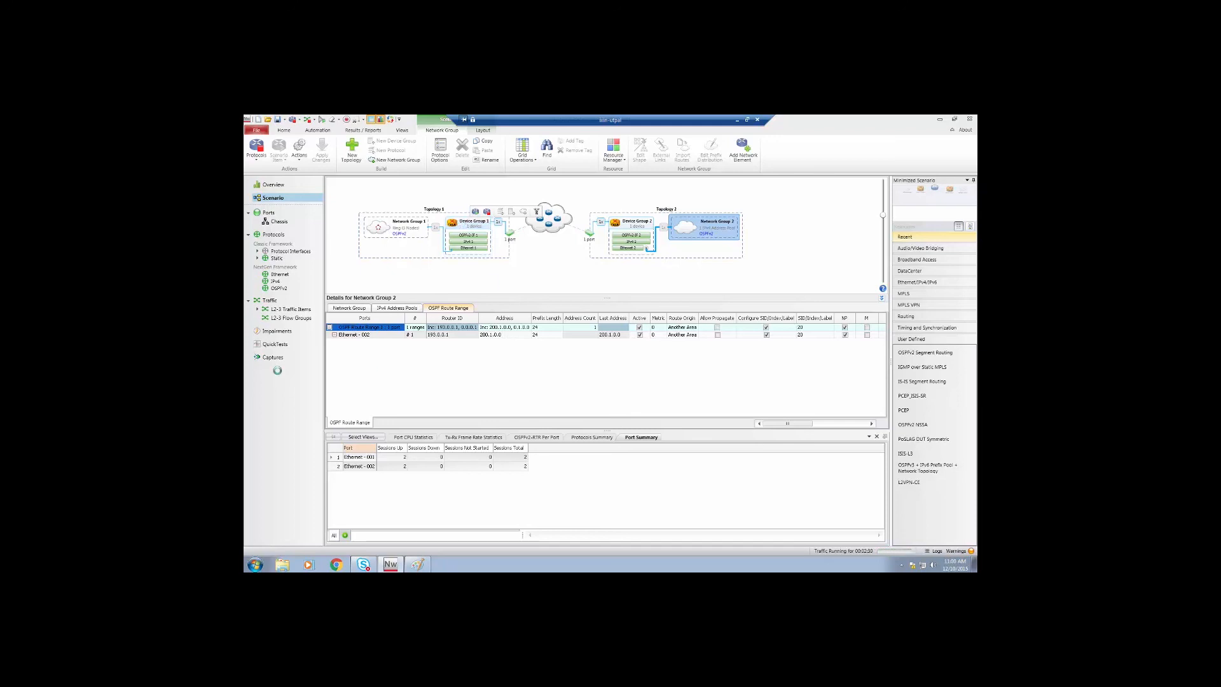
click(290, 310)
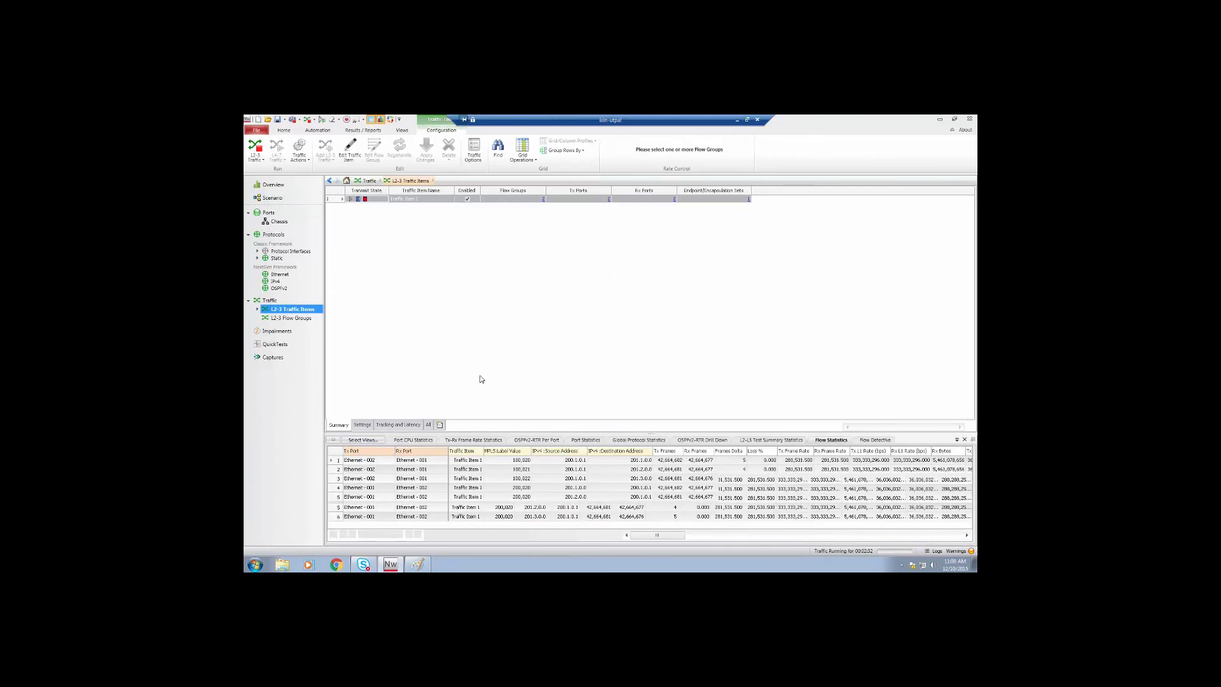
click(272, 198)
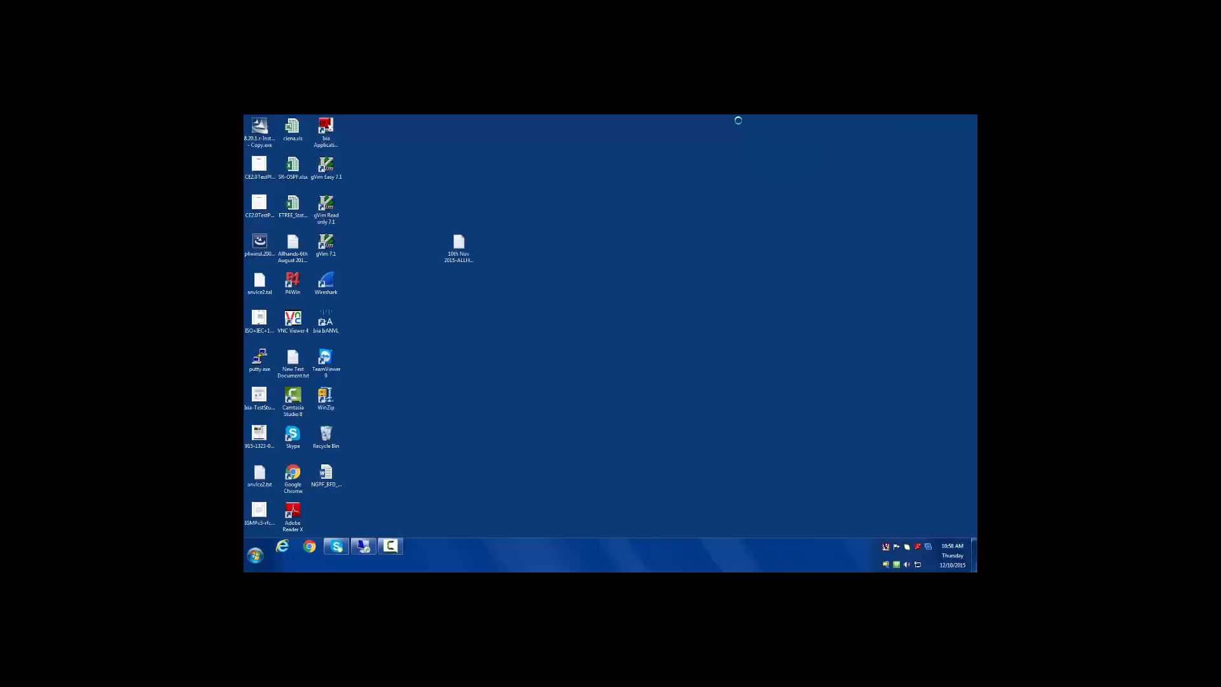
click(391, 547)
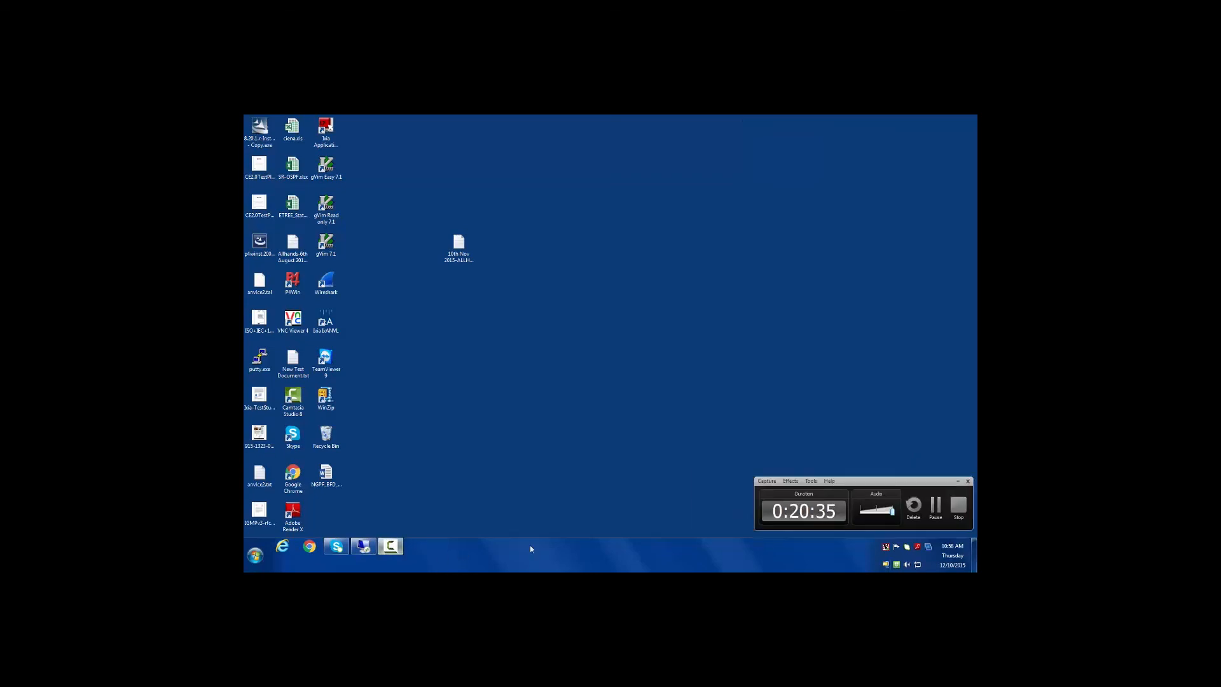